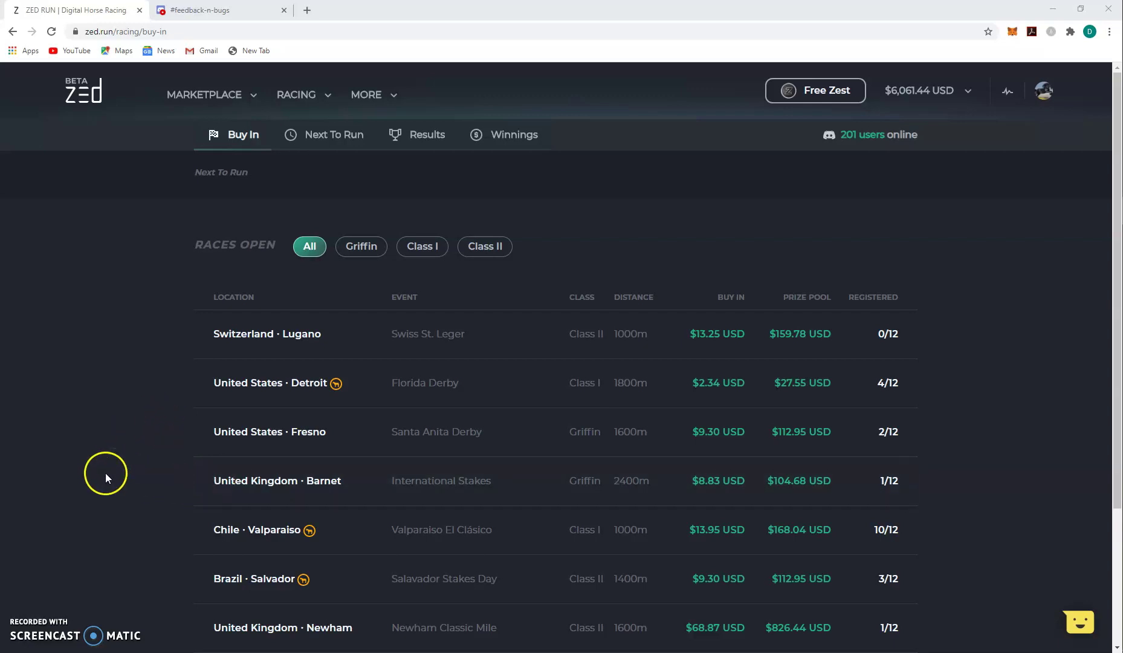
- Open My Stable from the profile avatar to list the racehorses
scroll(101, 446, "down", 2)
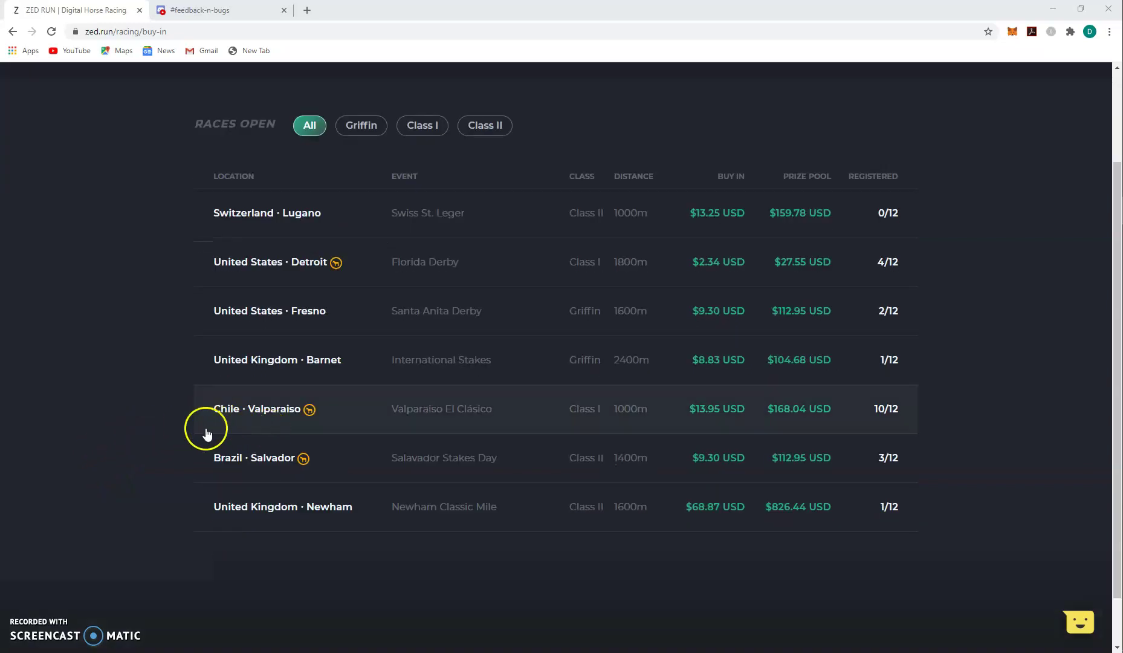
scroll(185, 436, "up", 2)
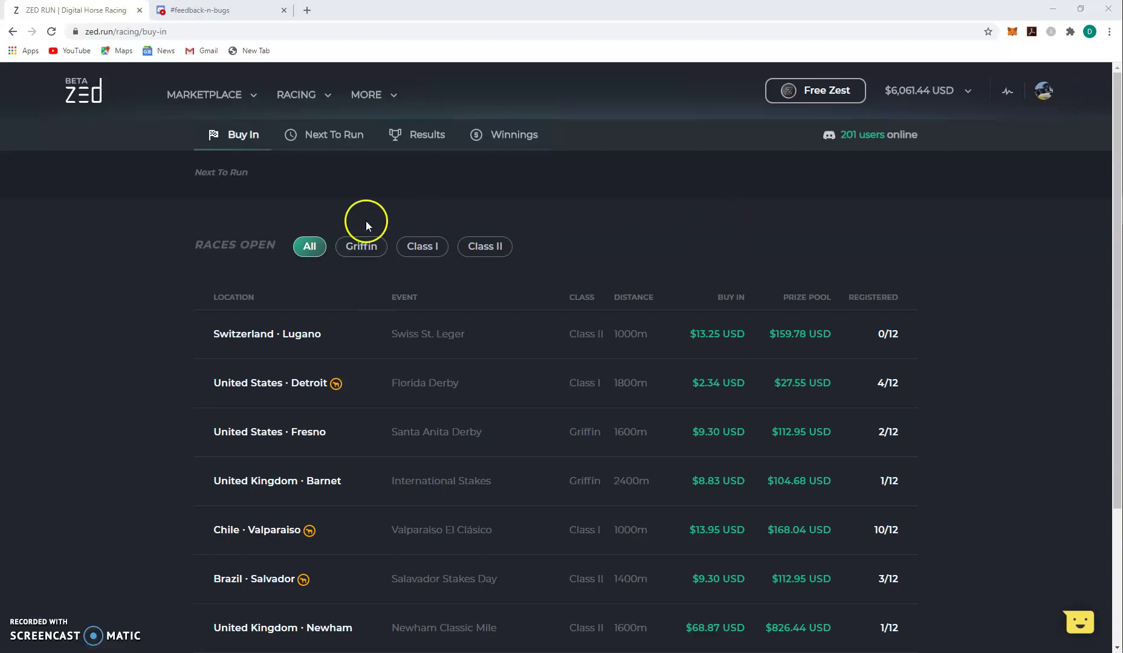
left_click(1051, 95)
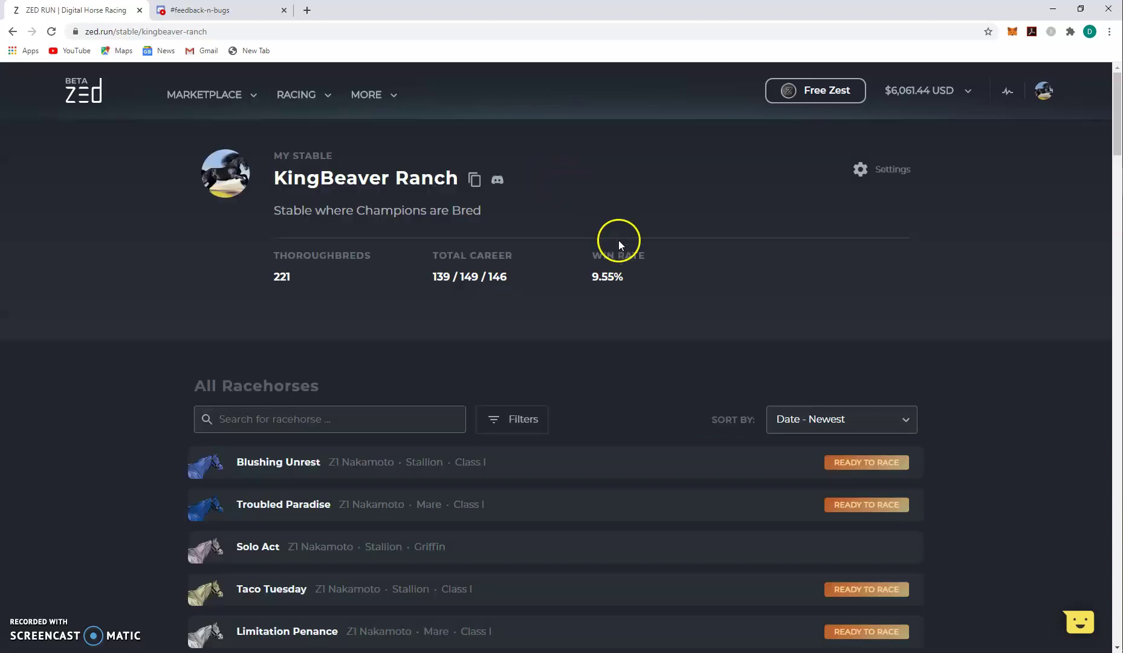
scroll(618, 240, "down", 6)
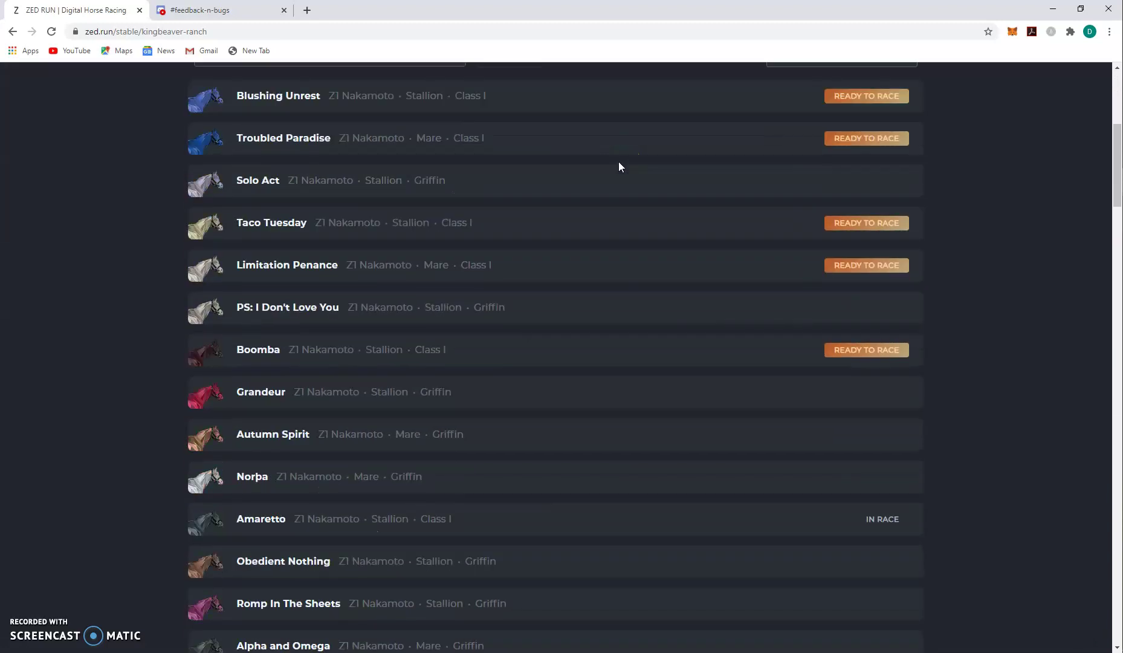
scroll(618, 162, "down", 3)
scroll(619, 161, "down", 2)
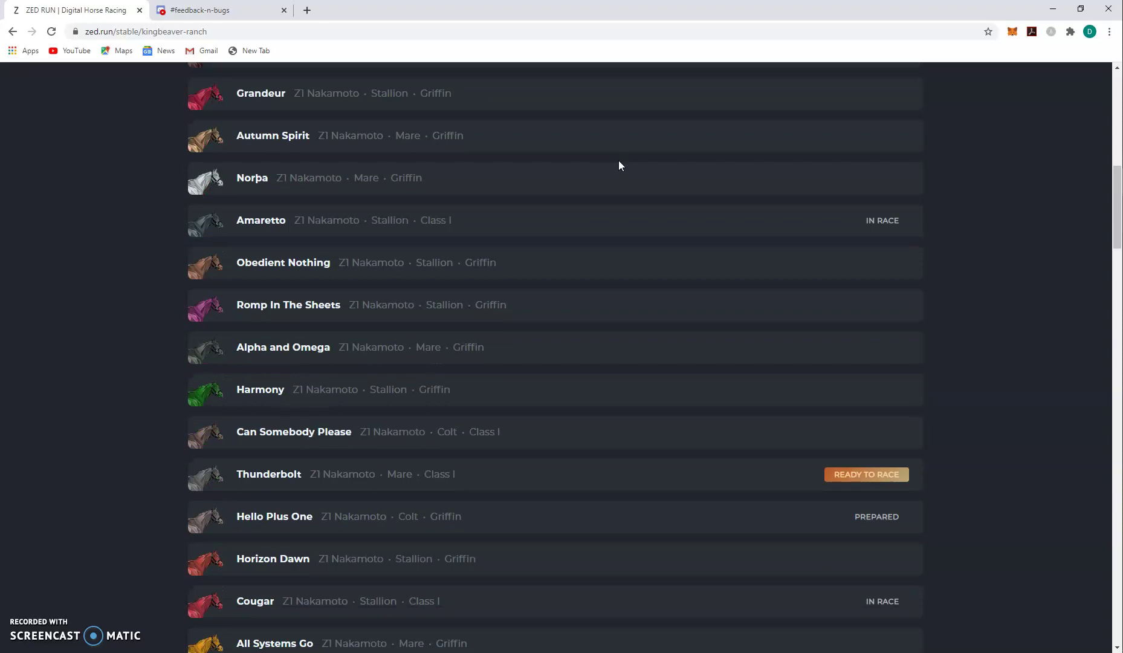
- Browse the stable's horses and expand Beaver's Bend's detail card
left_click(591, 518)
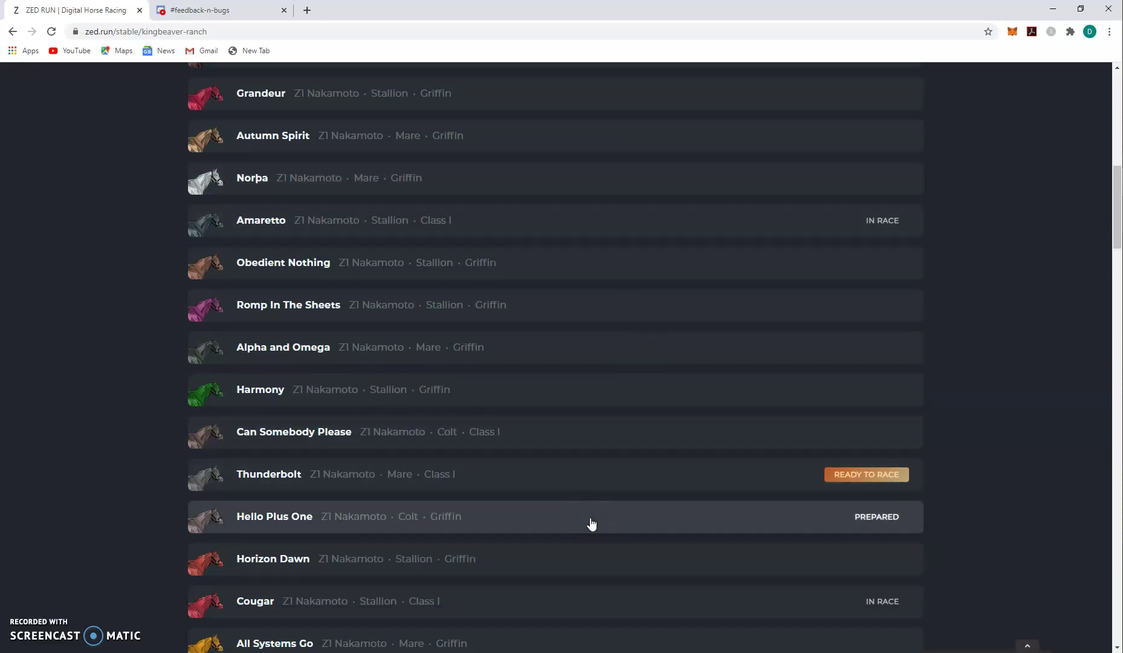
left_click(572, 564)
scroll(593, 528, "down", 2)
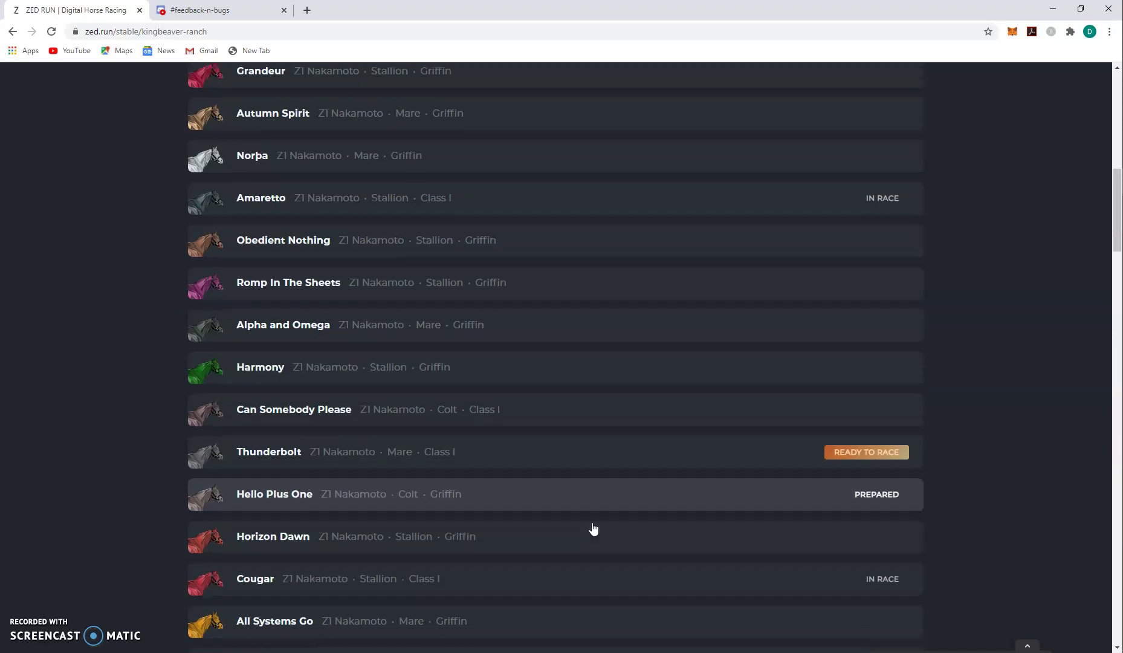
left_click(592, 520)
scroll(594, 520, "down", 2)
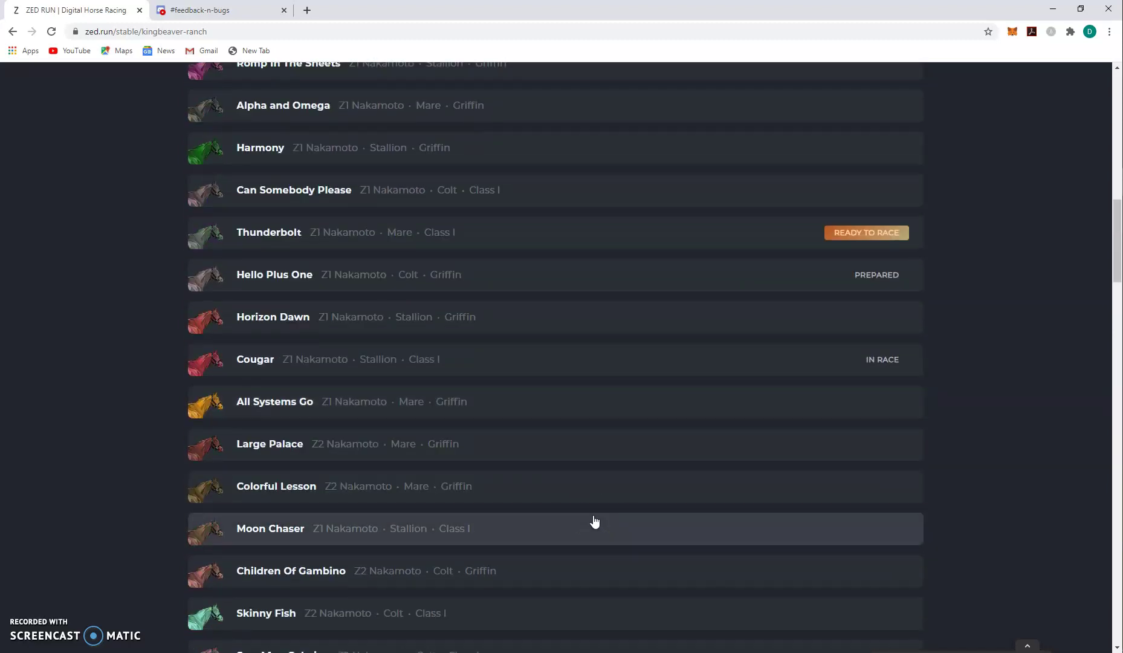
scroll(594, 520, "down", 4)
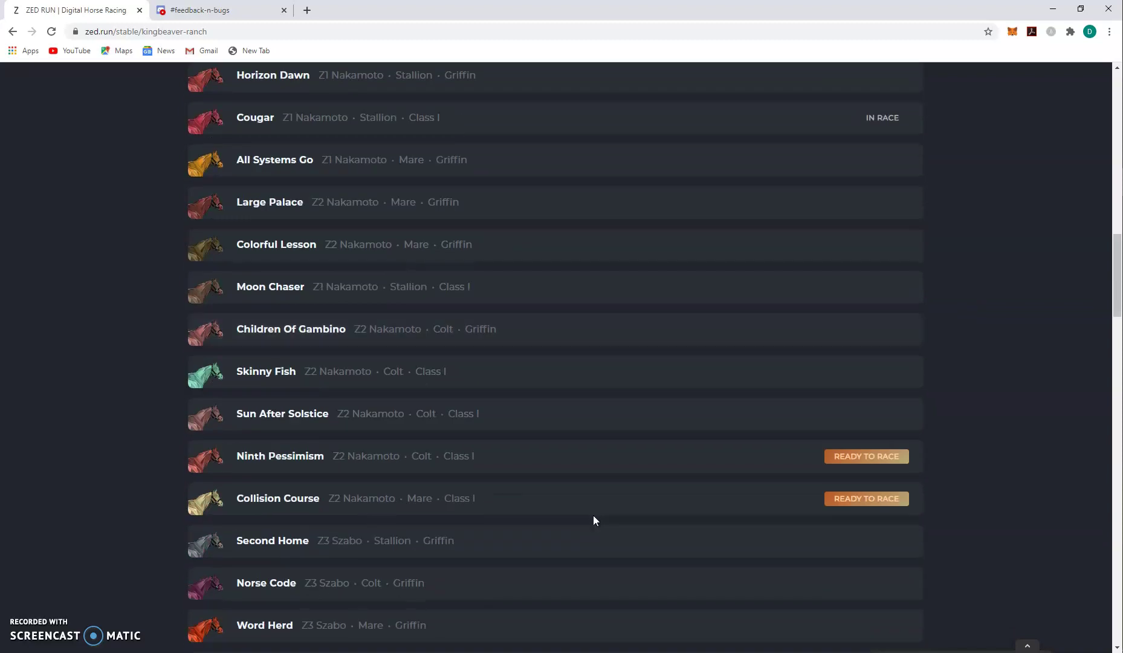
scroll(593, 520, "down", 2)
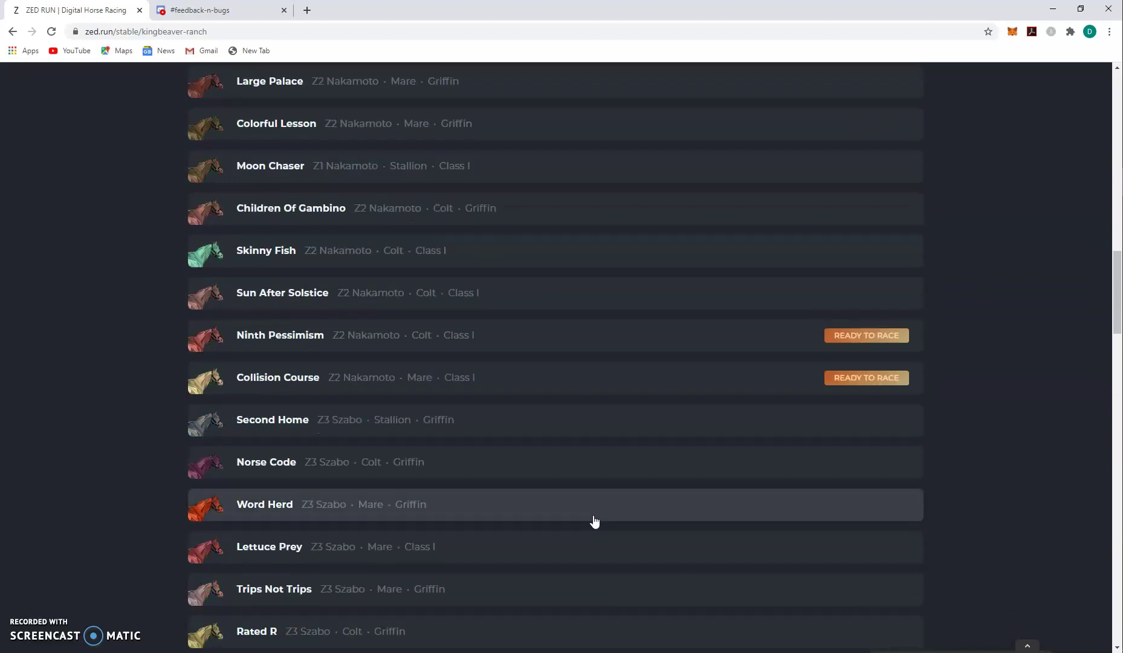
scroll(594, 522, "down", 1)
scroll(594, 522, "down", 3)
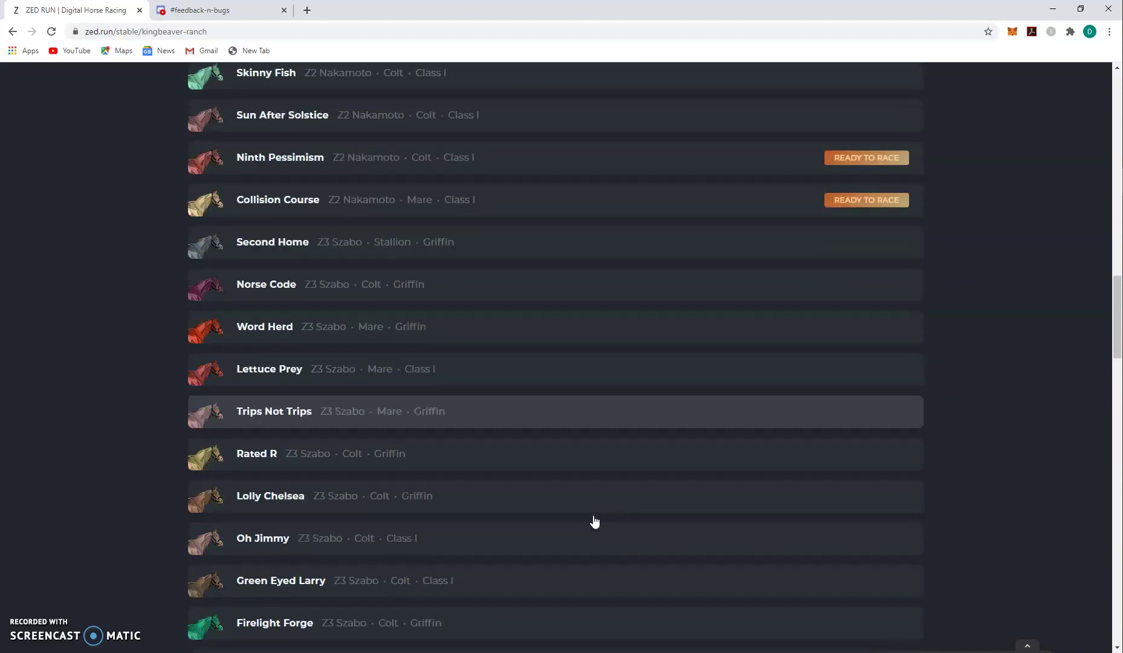
scroll(594, 521, "down", 1)
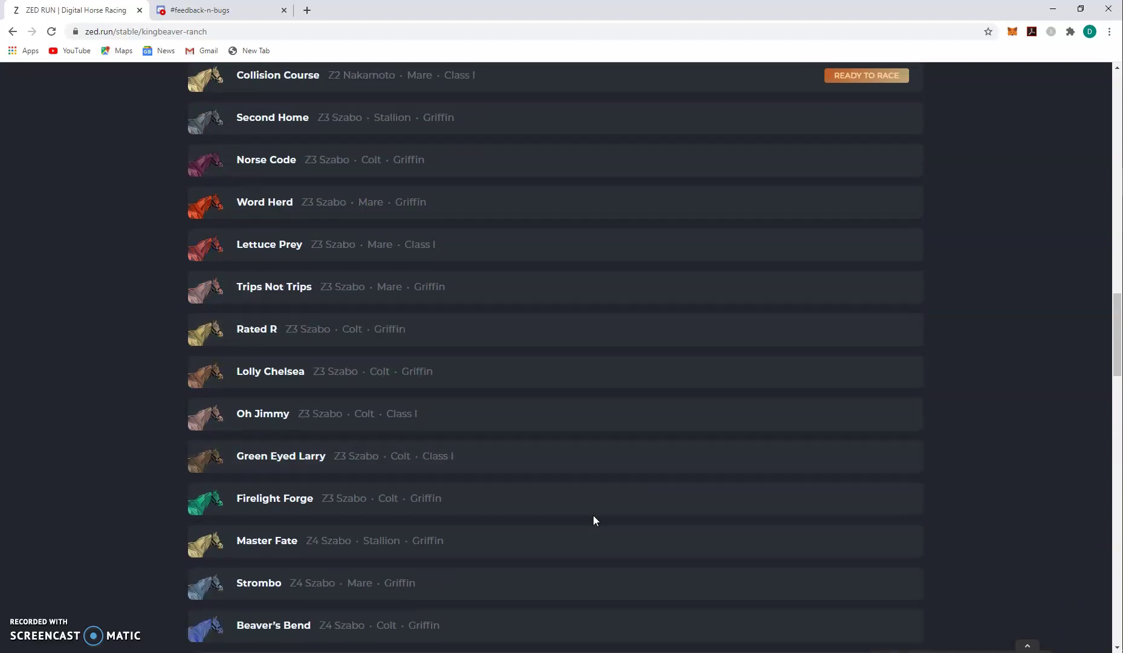
scroll(593, 520, "down", 4)
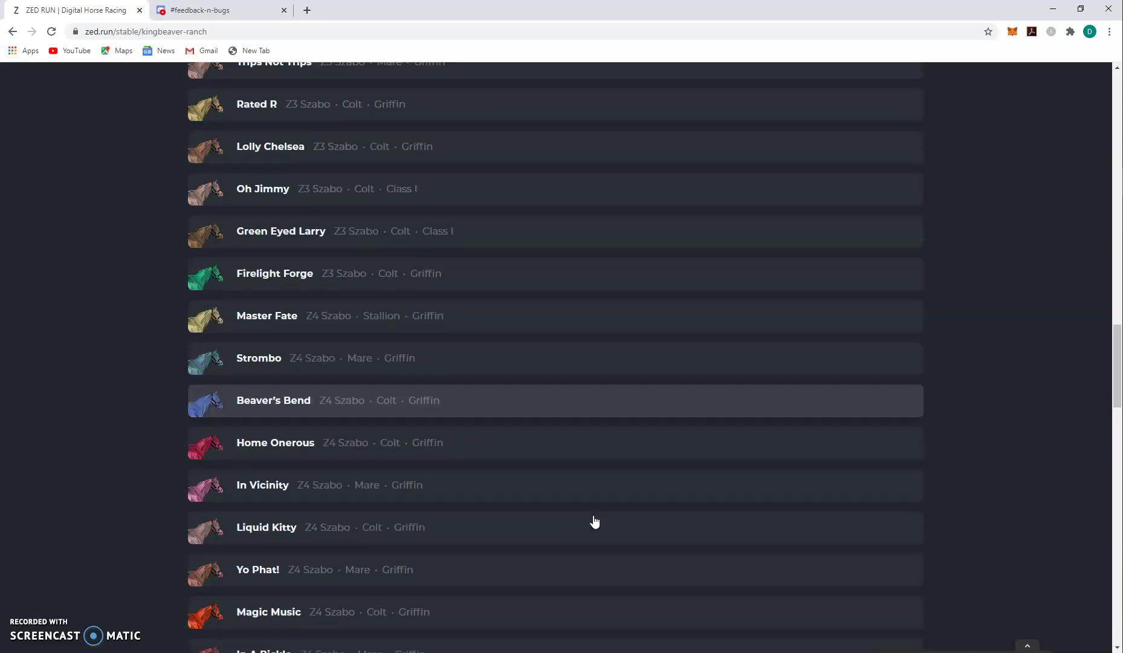
scroll(594, 521, "down", 4)
scroll(592, 522, "down", 2)
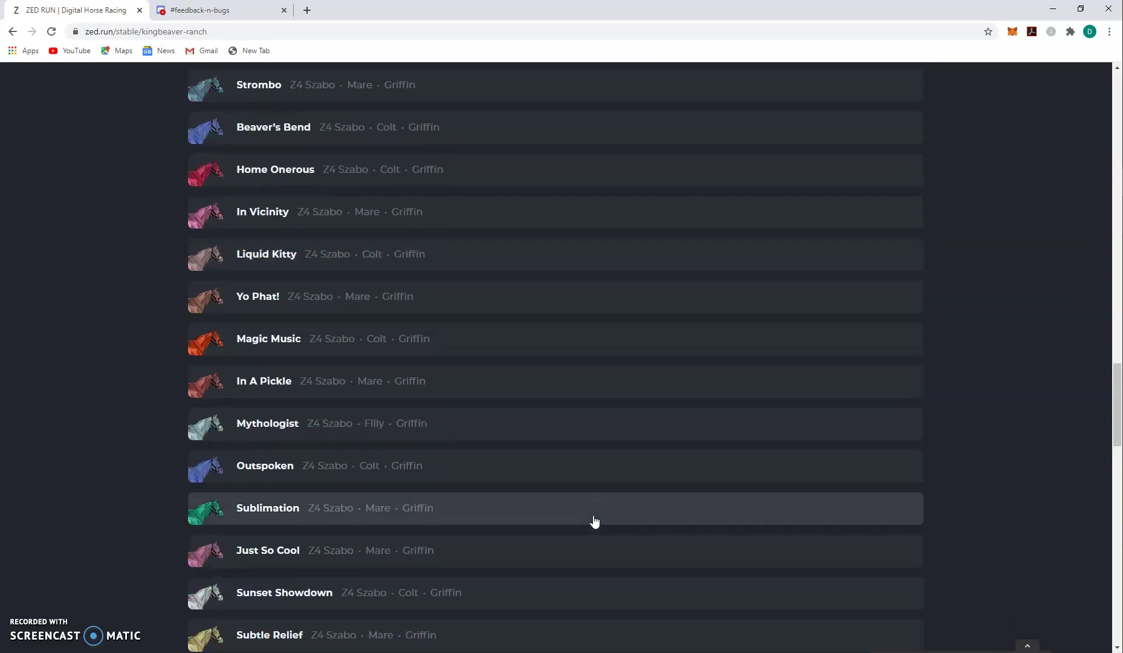
scroll(592, 521, "down", 2)
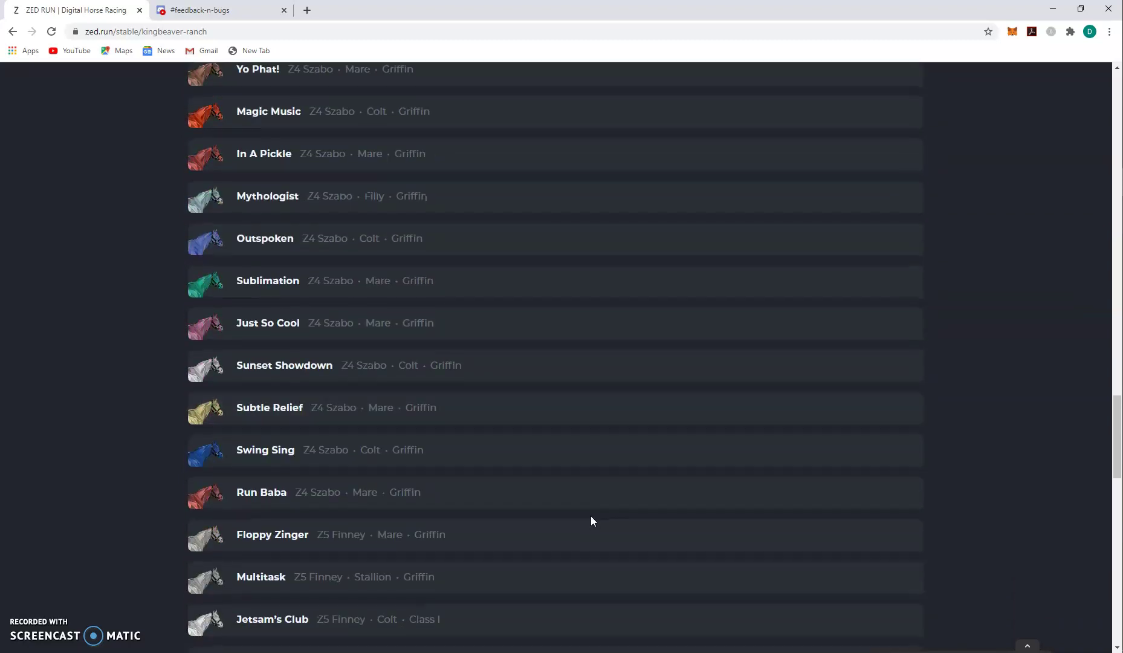
scroll(591, 520, "down", 1)
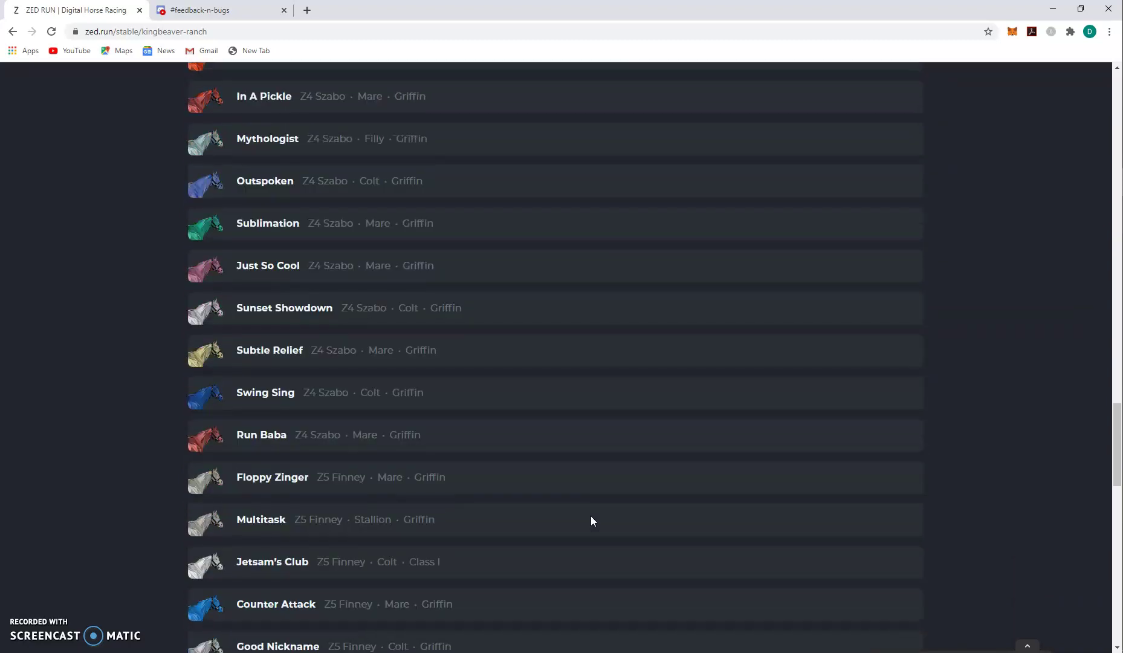
scroll(592, 522, "up", 8)
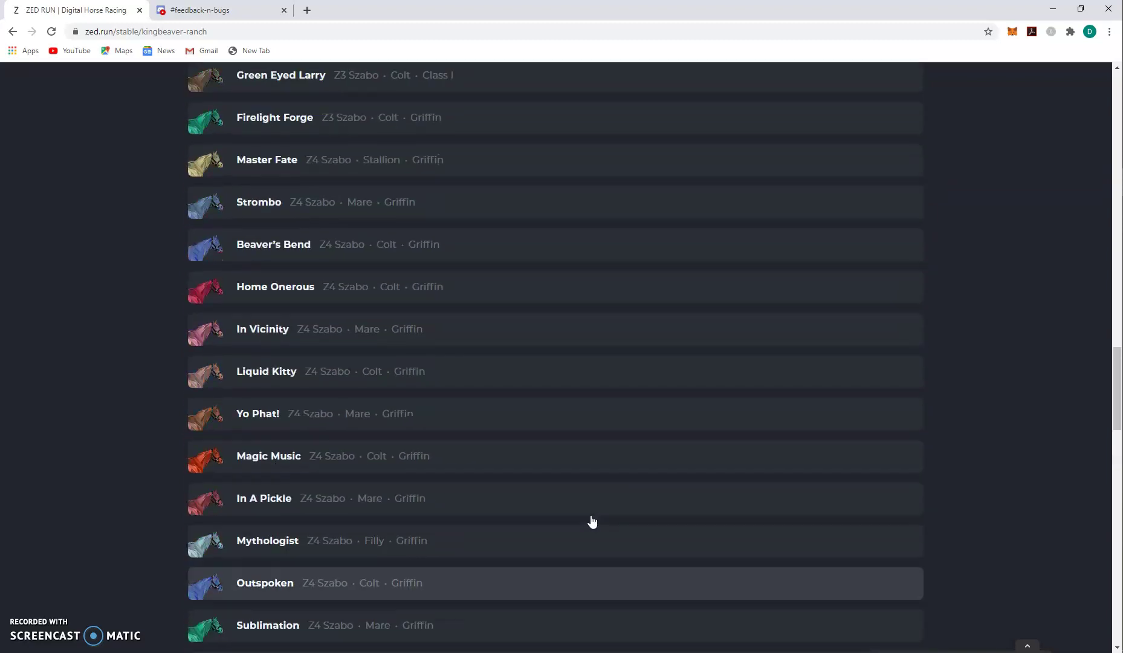
- Prepare Beaver's Bend for racing and confirm the ZT spending permission in MetaMask
left_click(502, 328)
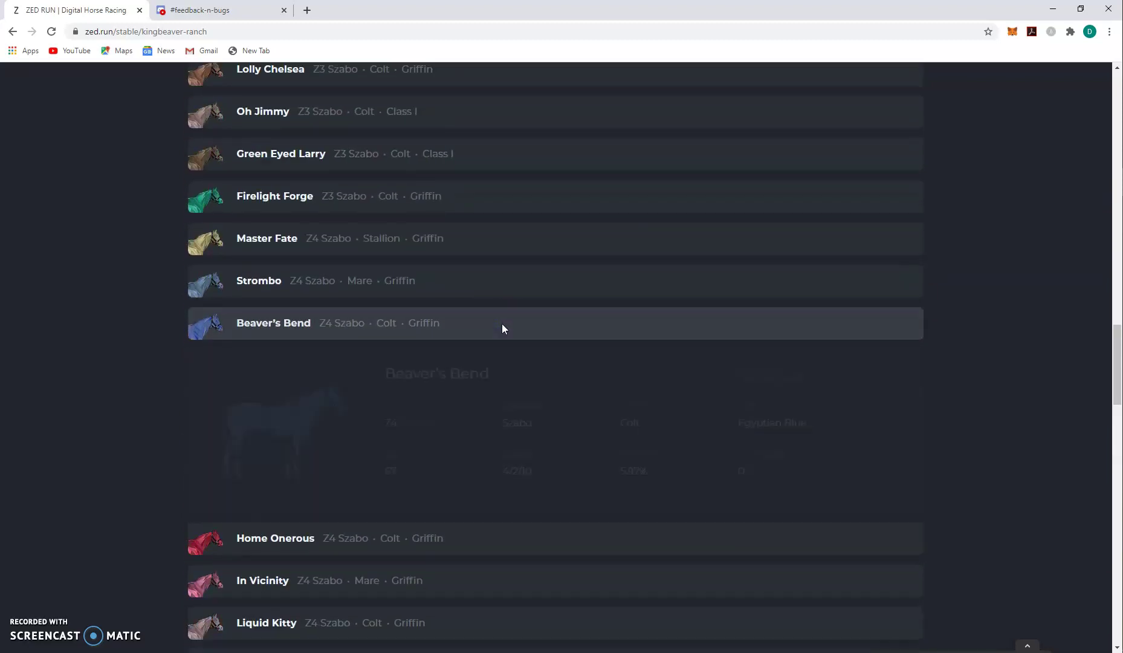
left_click(883, 512)
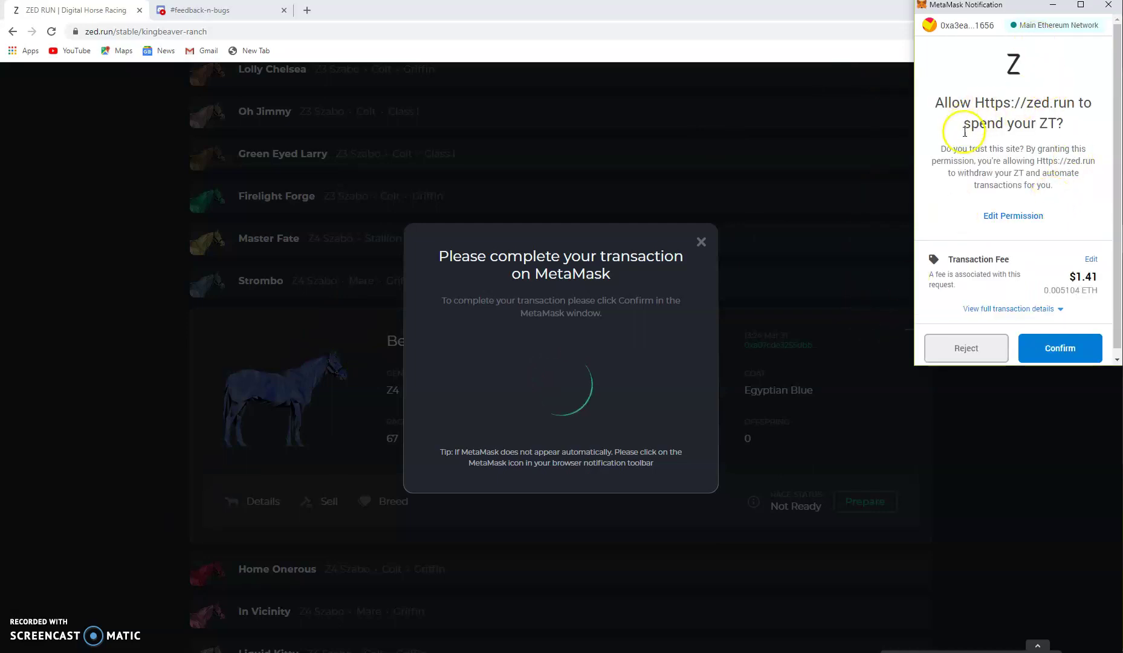
left_click(1067, 354)
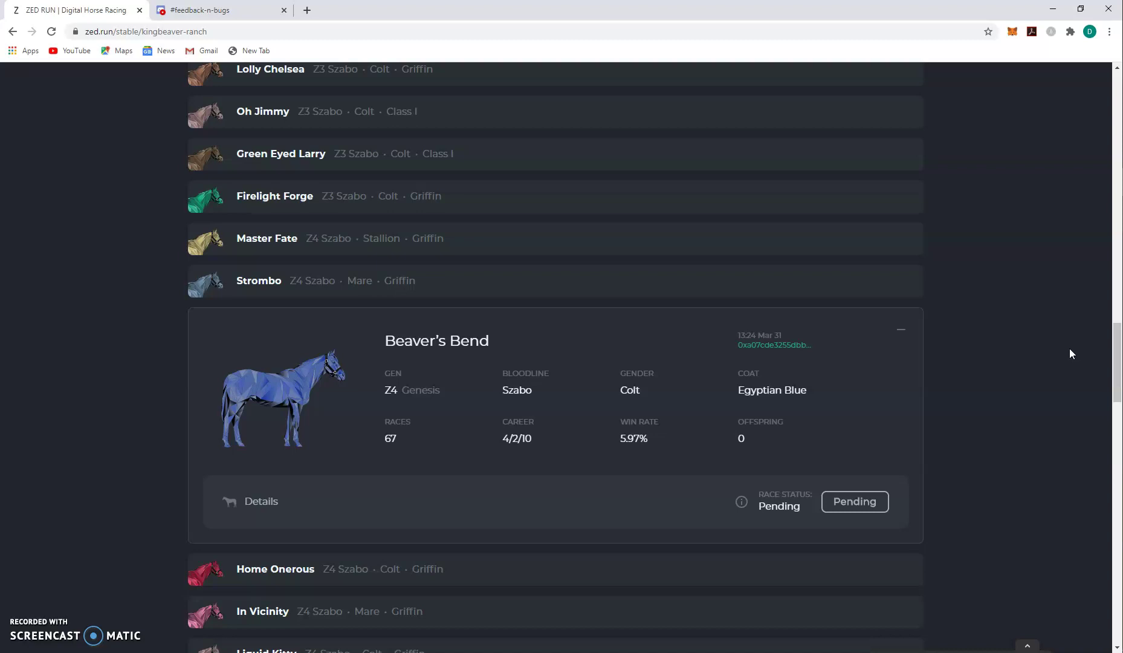
- Enter Hello Plus One to race, confirming the 0.010786 ETH gas transaction in MetaMask
scroll(606, 546, "up", 20)
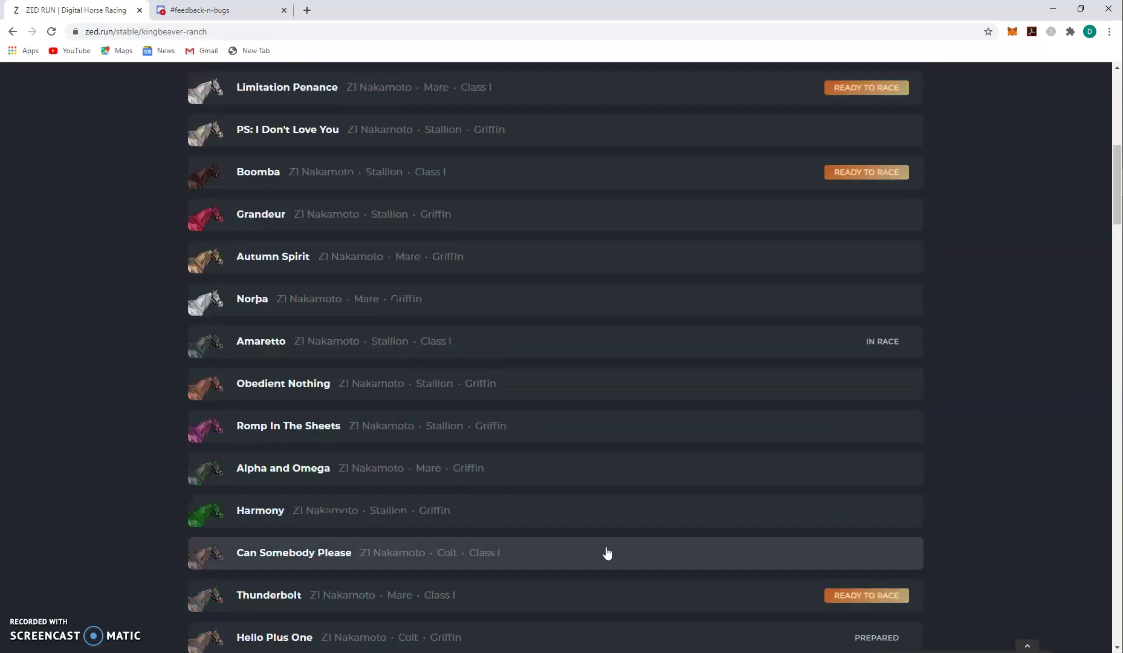
scroll(608, 535, "down", 2)
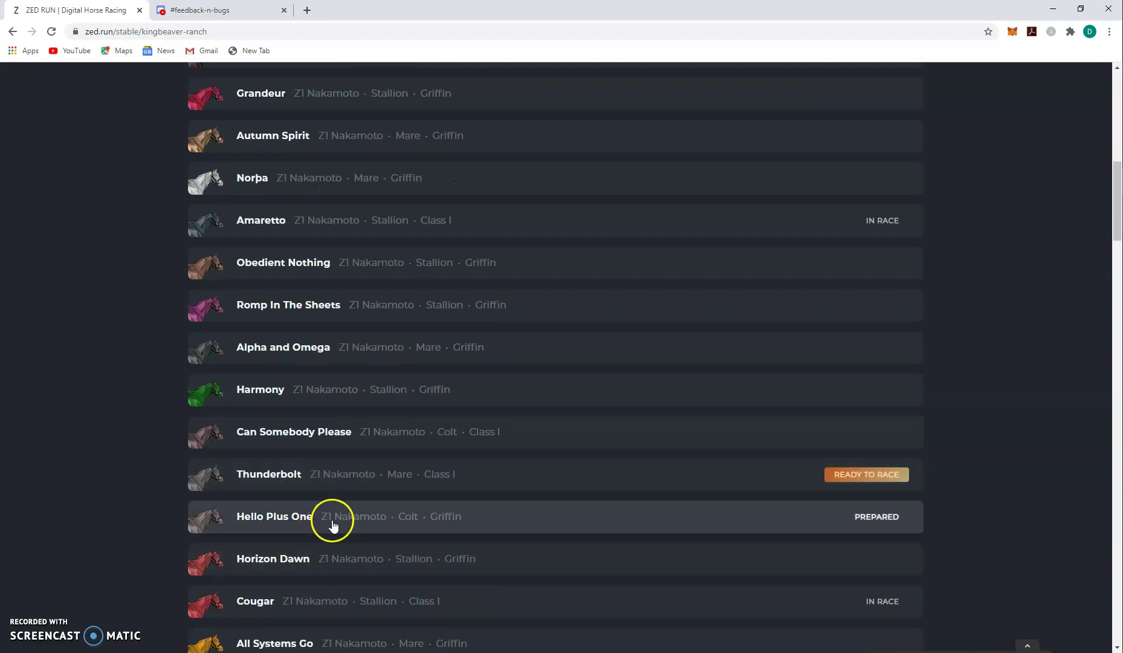
scroll(431, 404, "down", 4)
left_click(721, 287)
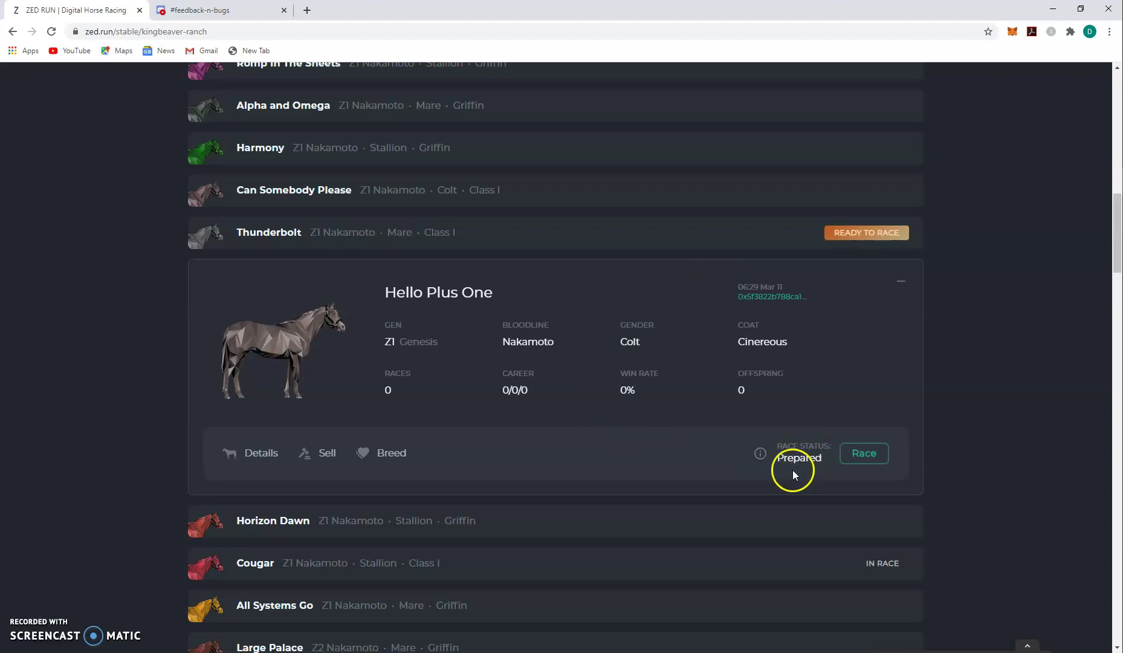
left_click(866, 455)
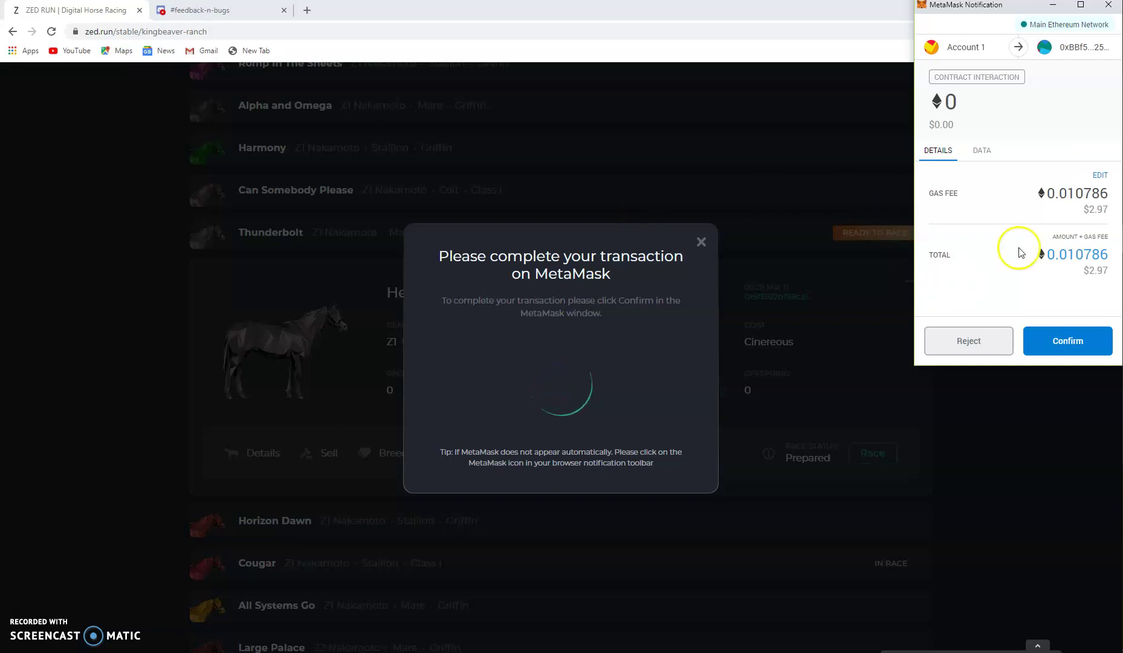
left_click(1089, 345)
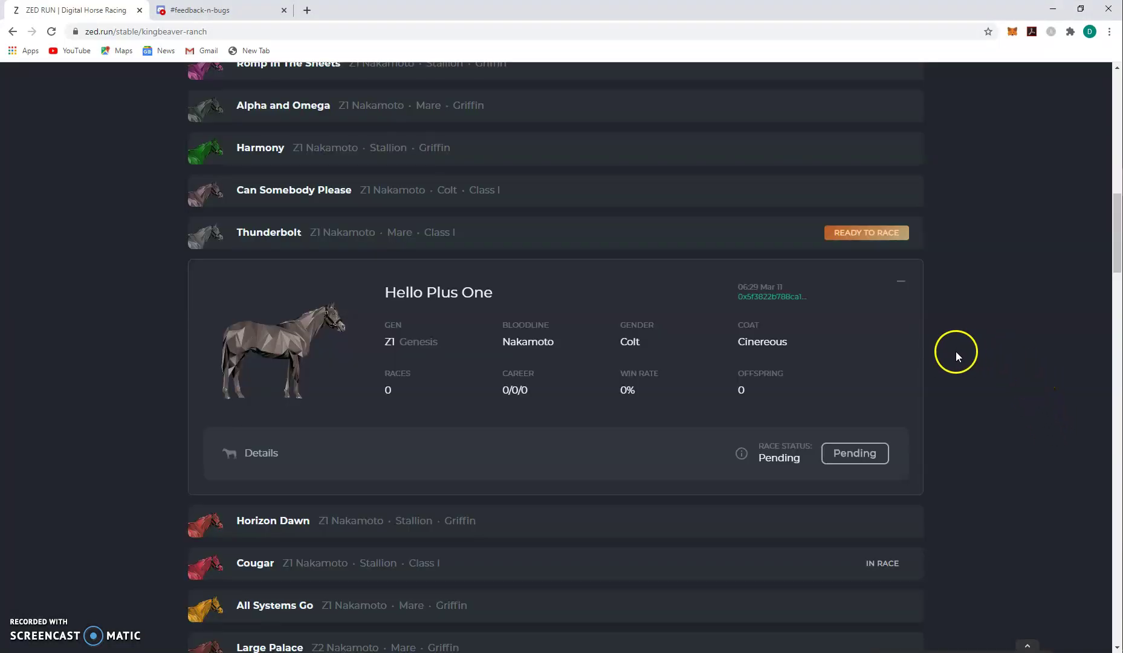
- Refresh the stable page so Hello Plus One shows as Prepared
scroll(629, 353, "down", 2)
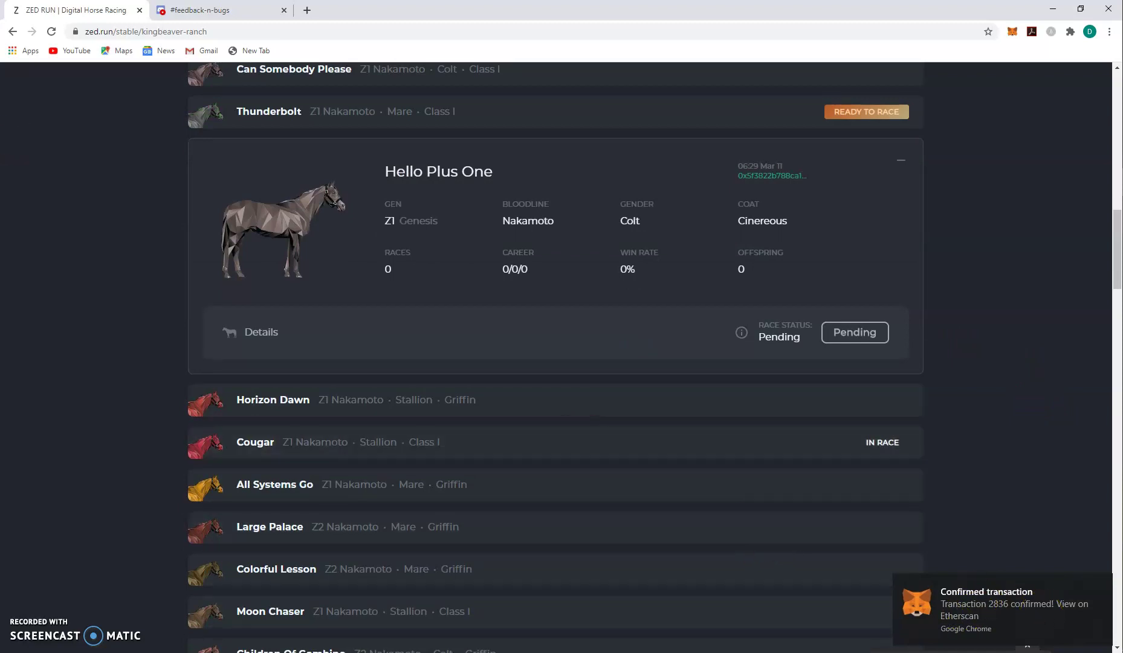
left_click(51, 31)
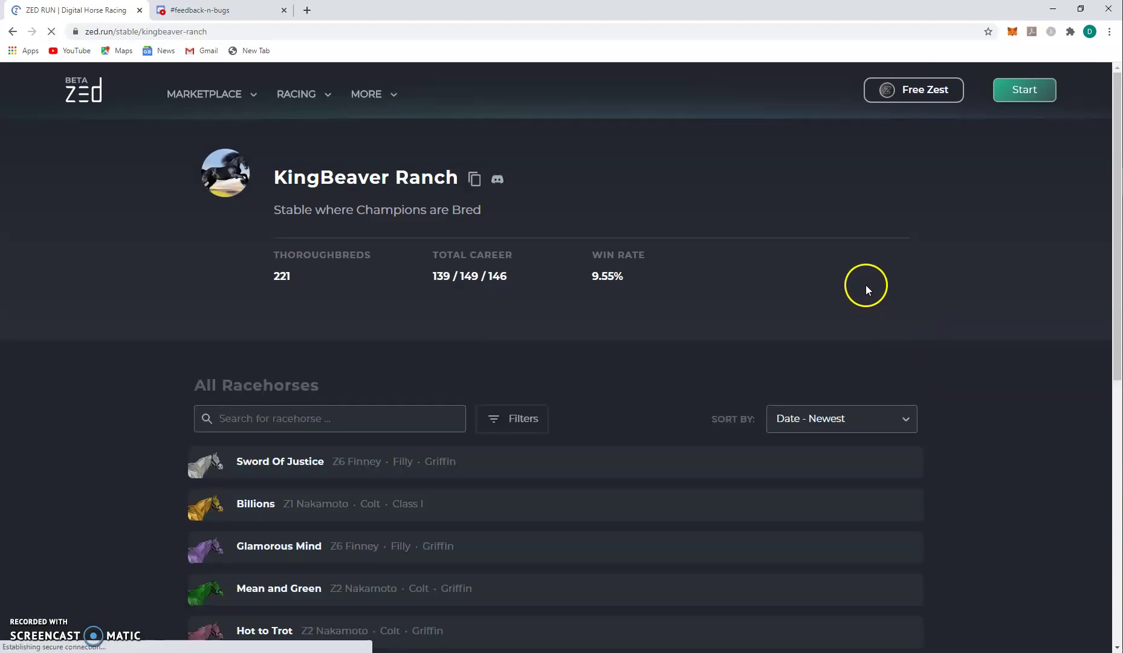
scroll(866, 284, "down", 1)
- Sort the racehorses by Date - Oldest and scroll through the list
left_click(874, 359)
scroll(872, 359, "down", 2)
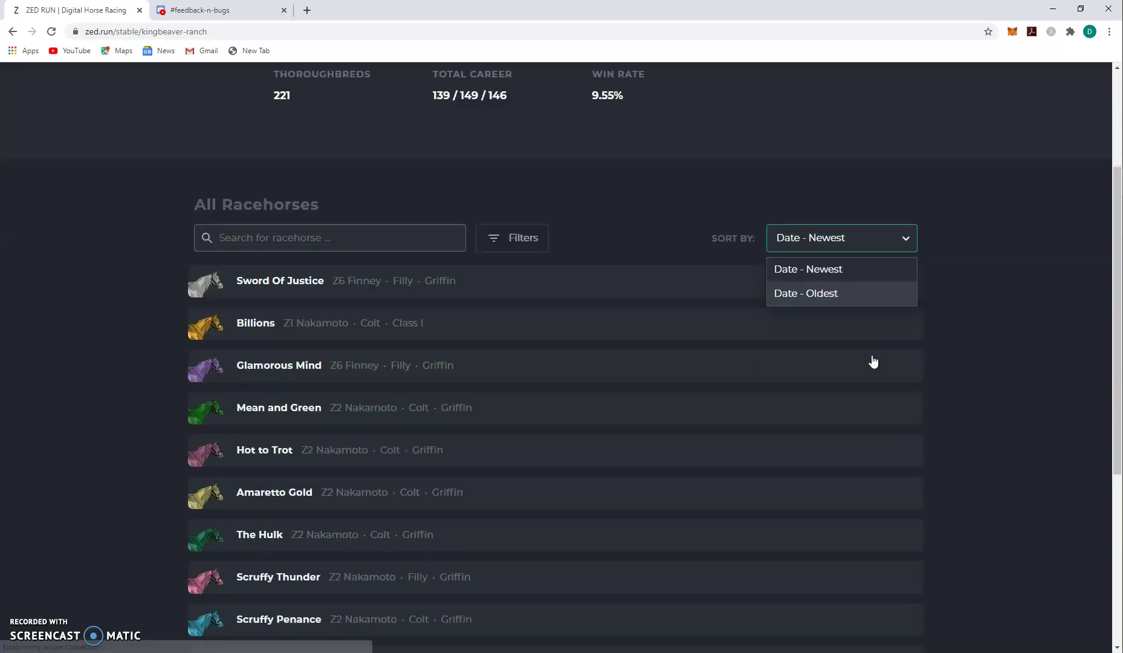
left_click(816, 297)
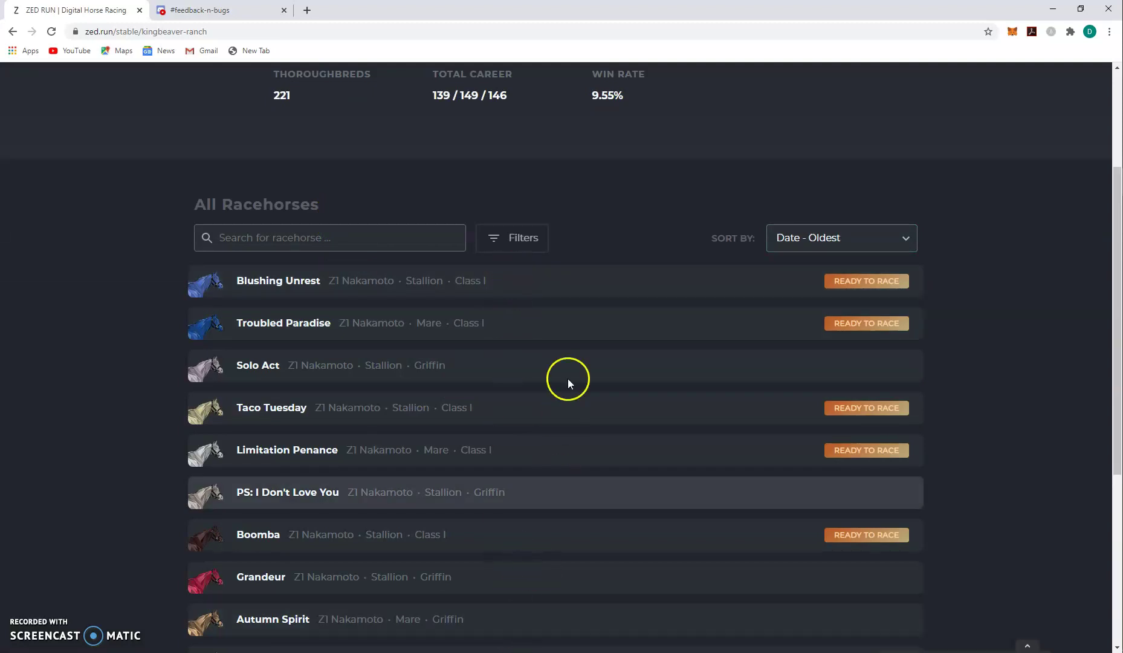
scroll(609, 291, "down", 1)
scroll(609, 292, "down", 5)
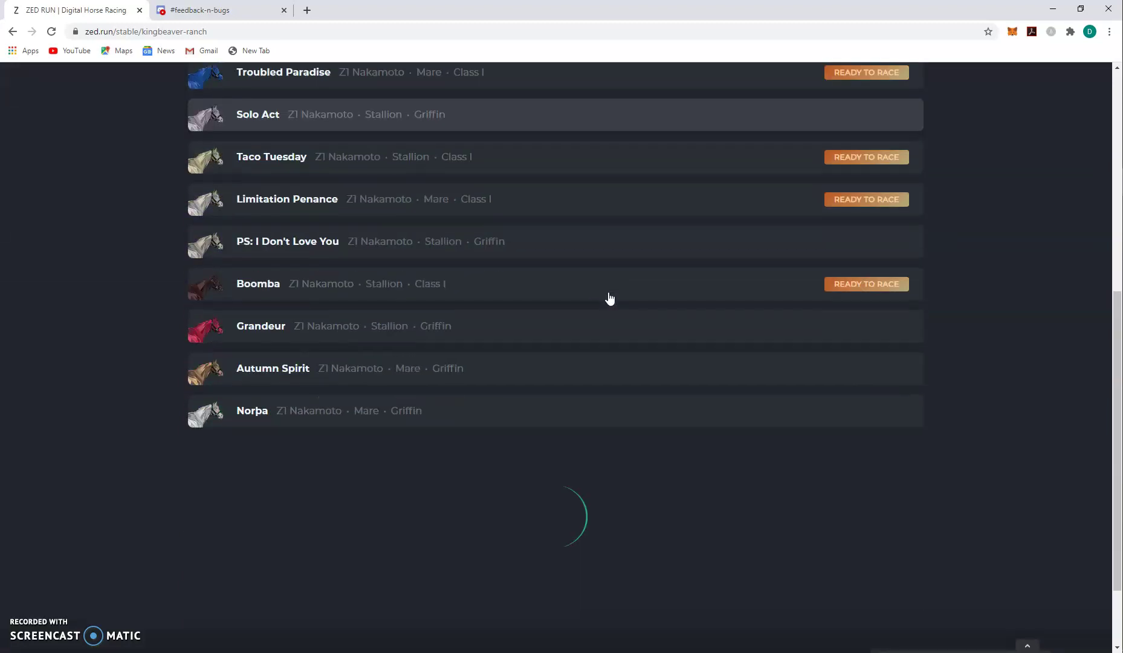
scroll(608, 297, "down", 5)
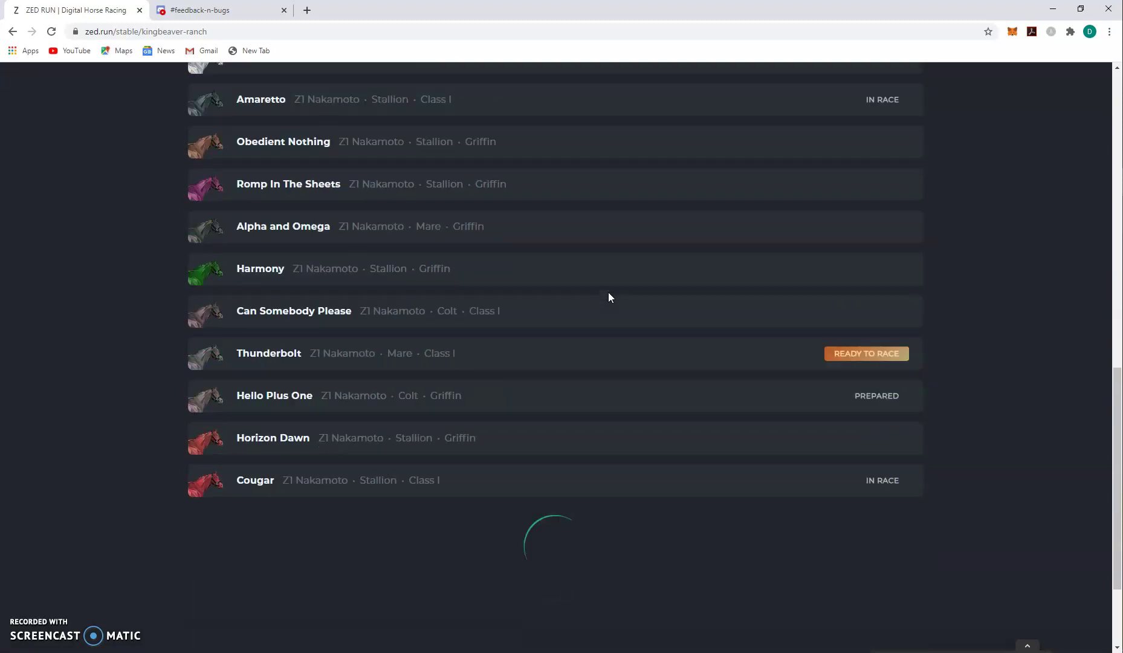
scroll(608, 297, "down", 2)
scroll(608, 294, "down", 1)
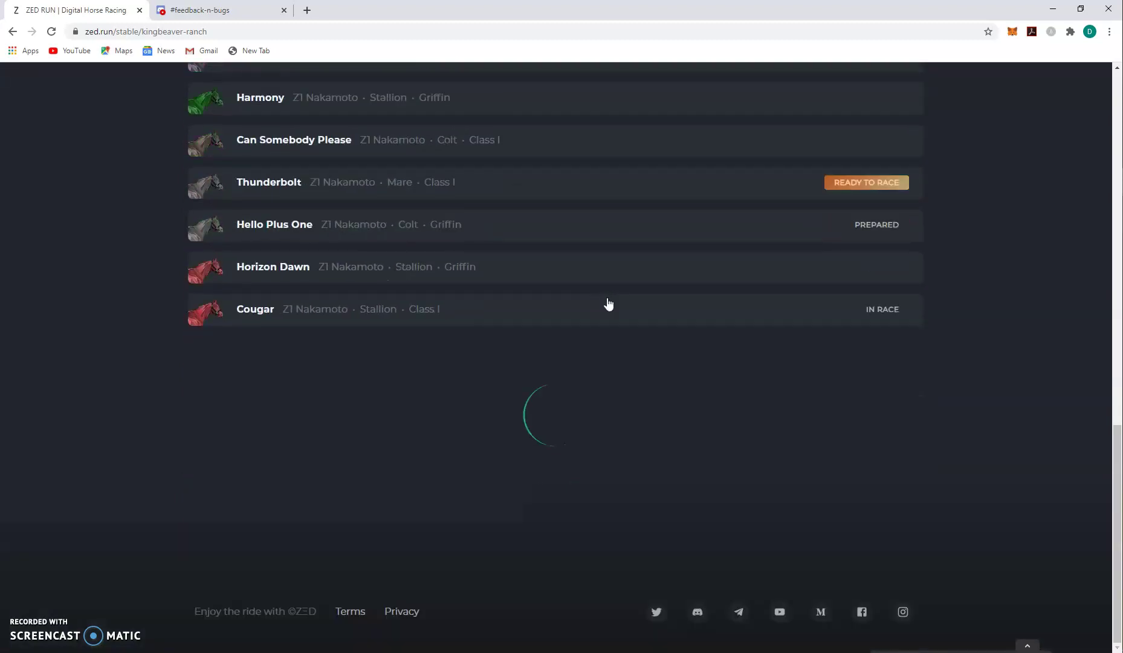
scroll(608, 299, "down", 5)
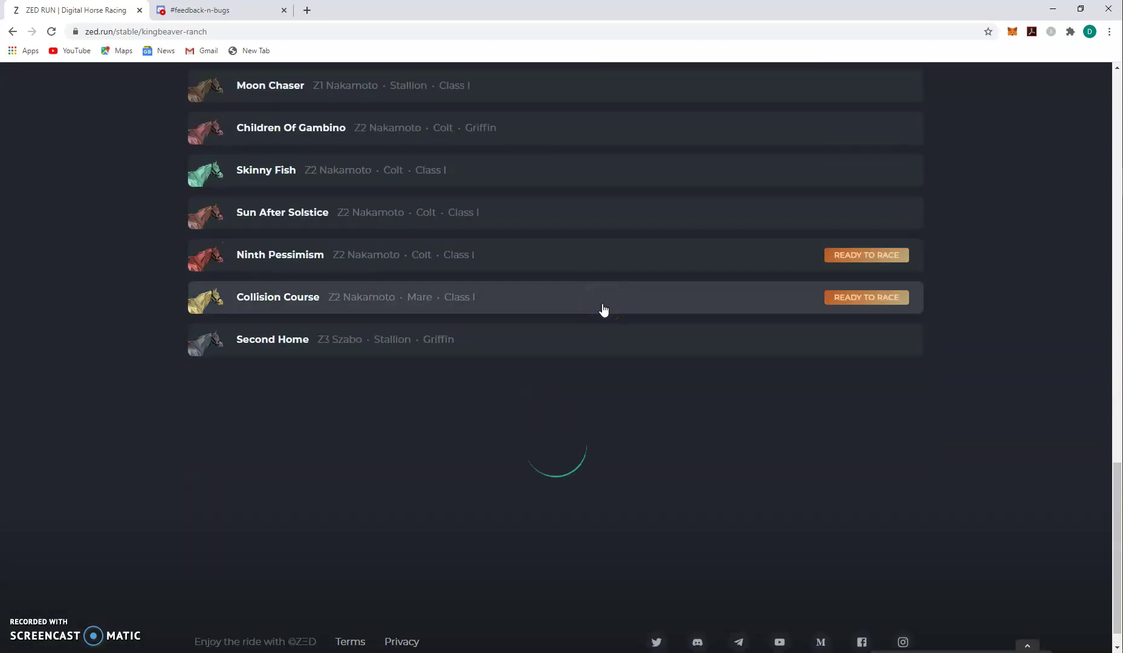
scroll(610, 281, "down", 2)
scroll(619, 245, "down", 7)
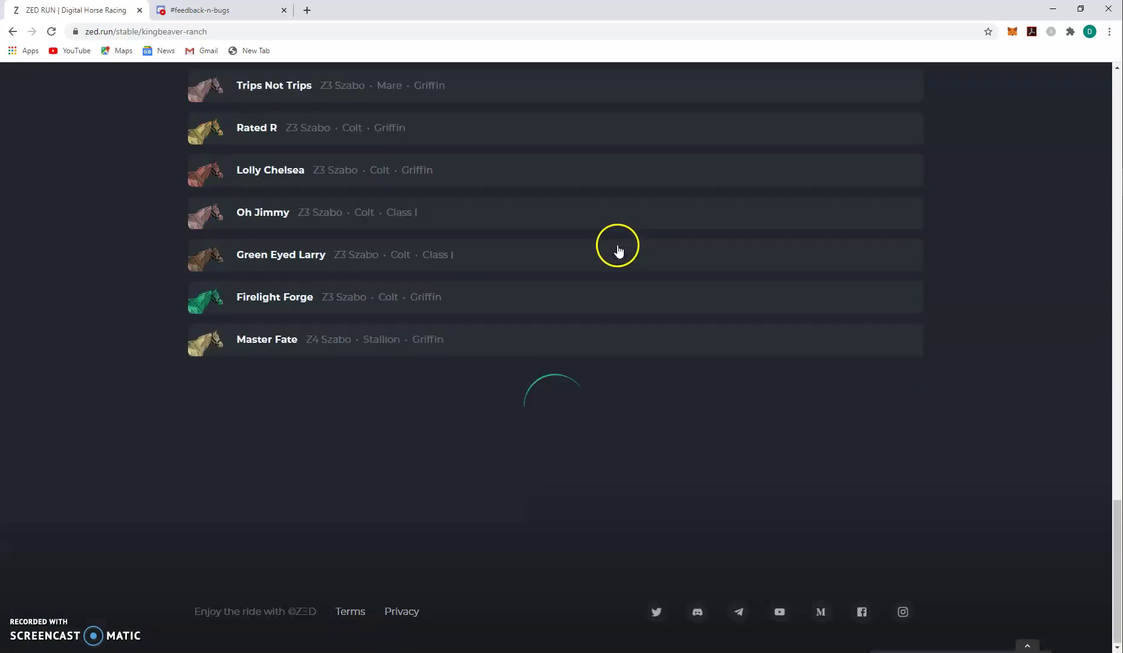
scroll(606, 257, "up", 13)
scroll(605, 257, "up", 15)
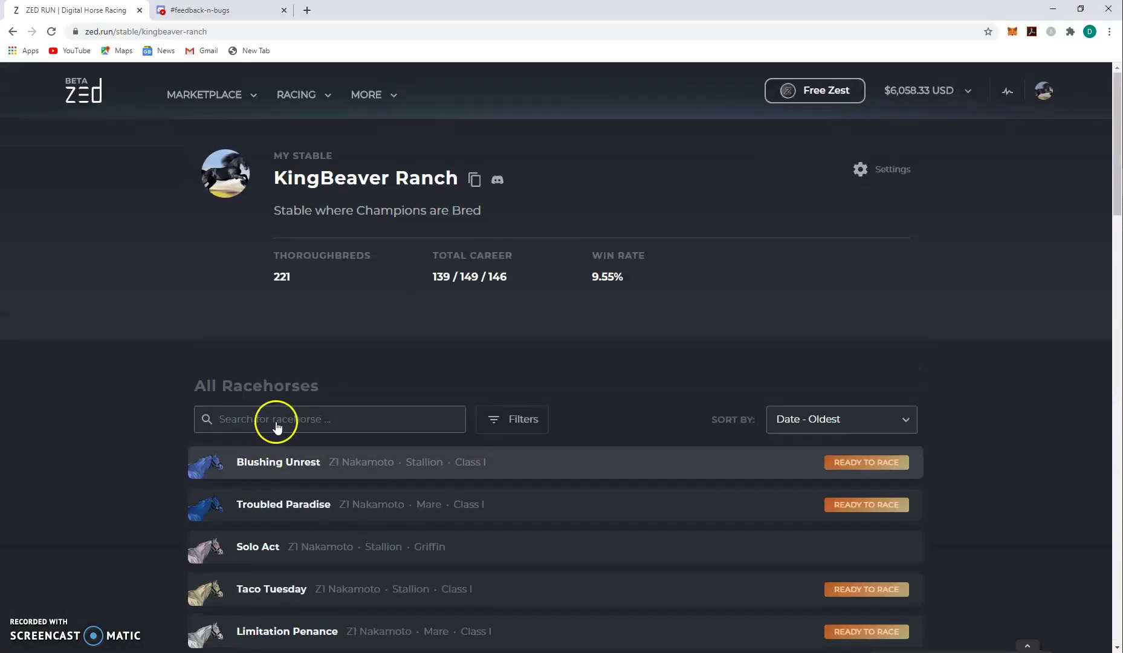
- Search the stable for 'Be', enter Beaver's Bend to race, and confirm in MetaMask
left_click(277, 421)
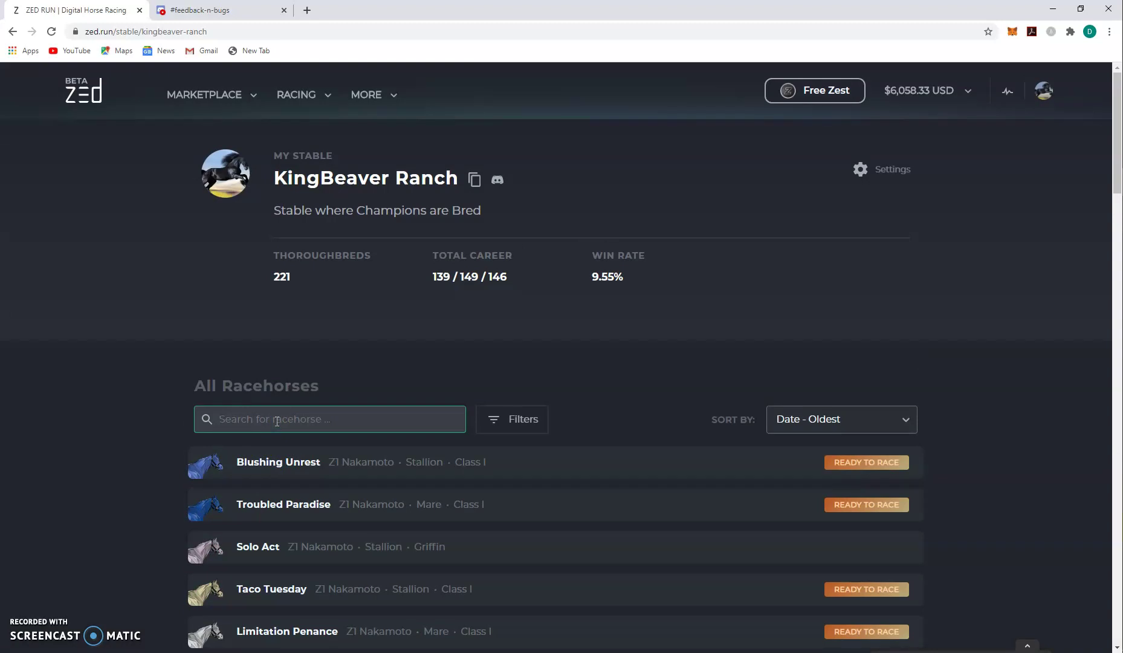
type("Beaver")
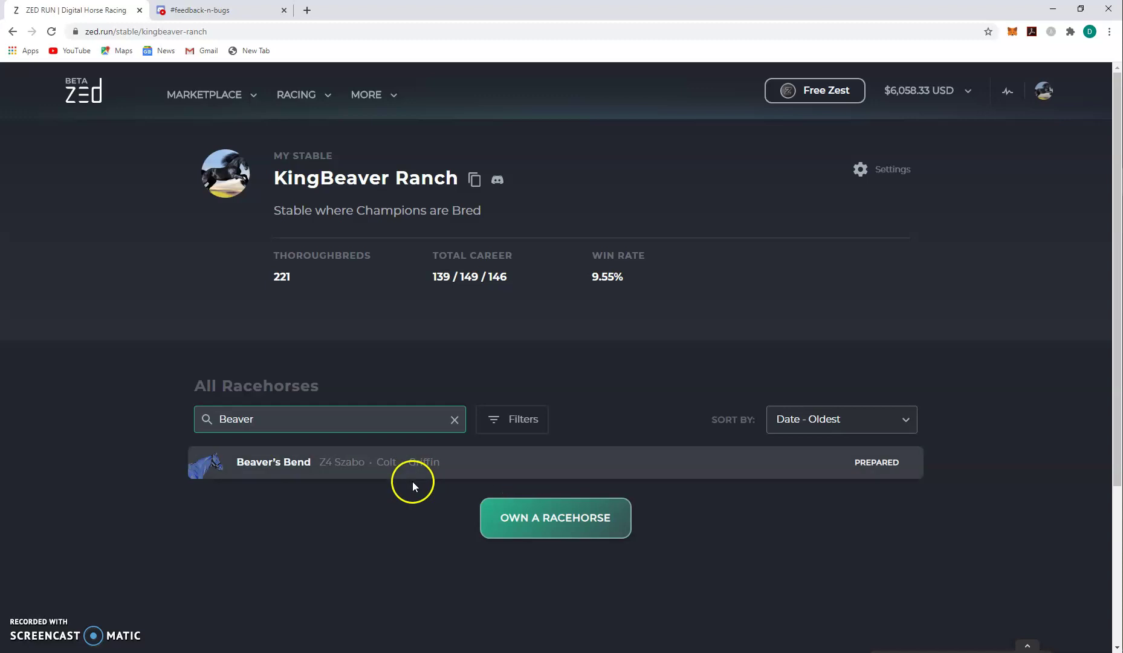
left_click(552, 474)
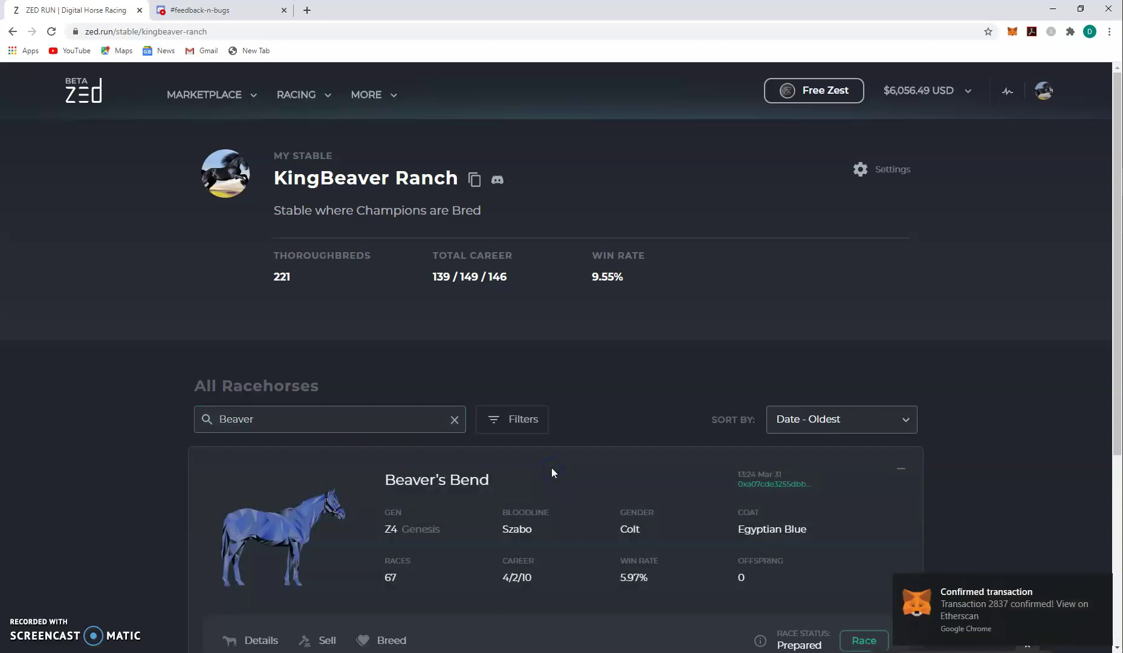
scroll(562, 459, "down", 5)
left_click(877, 354)
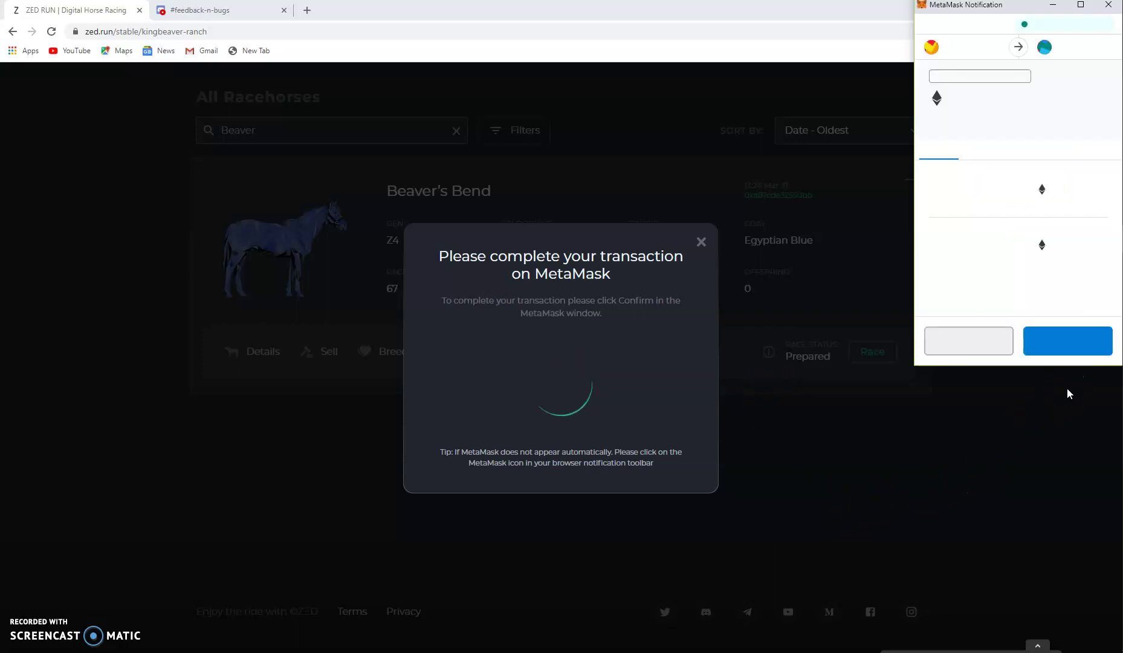
left_click(1071, 345)
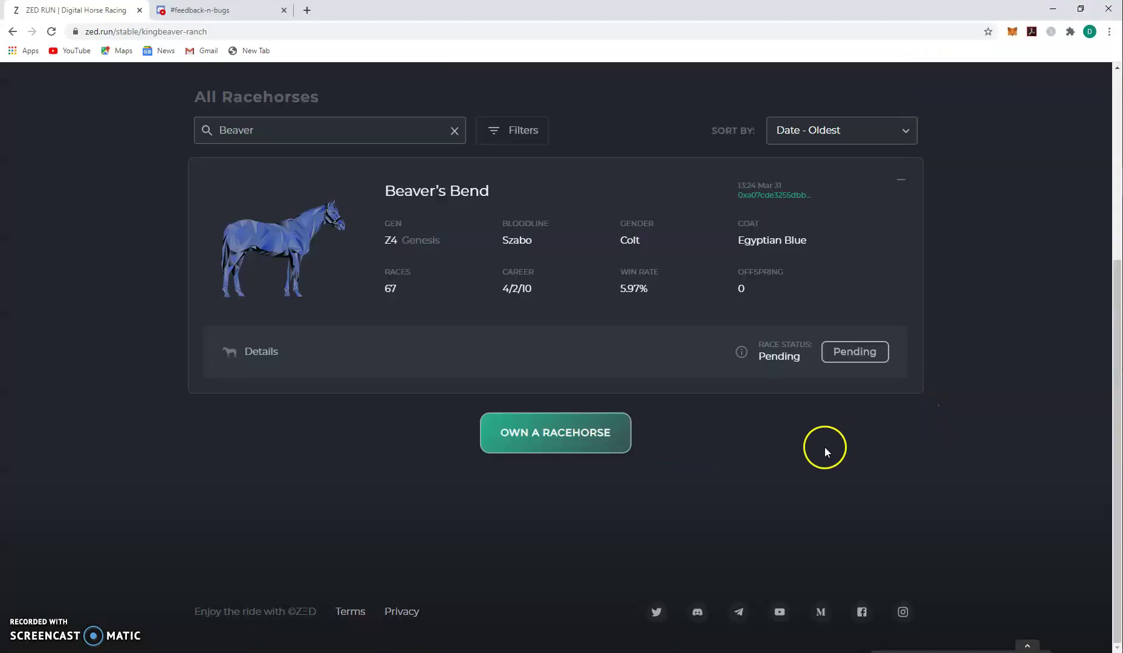
scroll(822, 447, "up", 5)
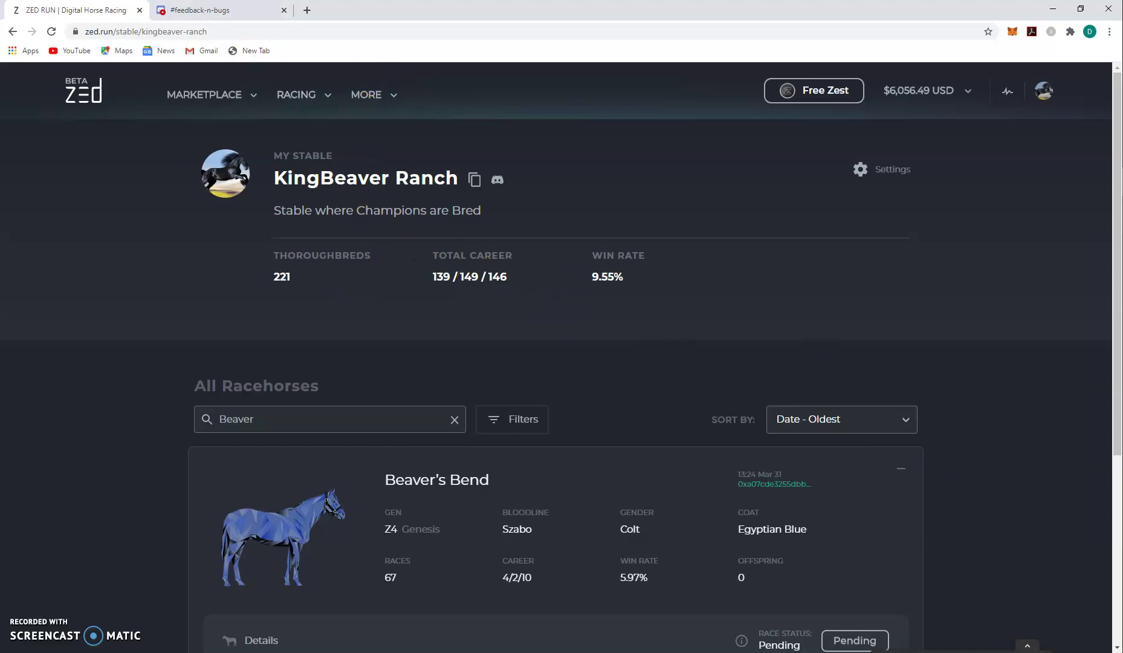
- Go to Racing > Buy In to see the seven open races
left_click(317, 98)
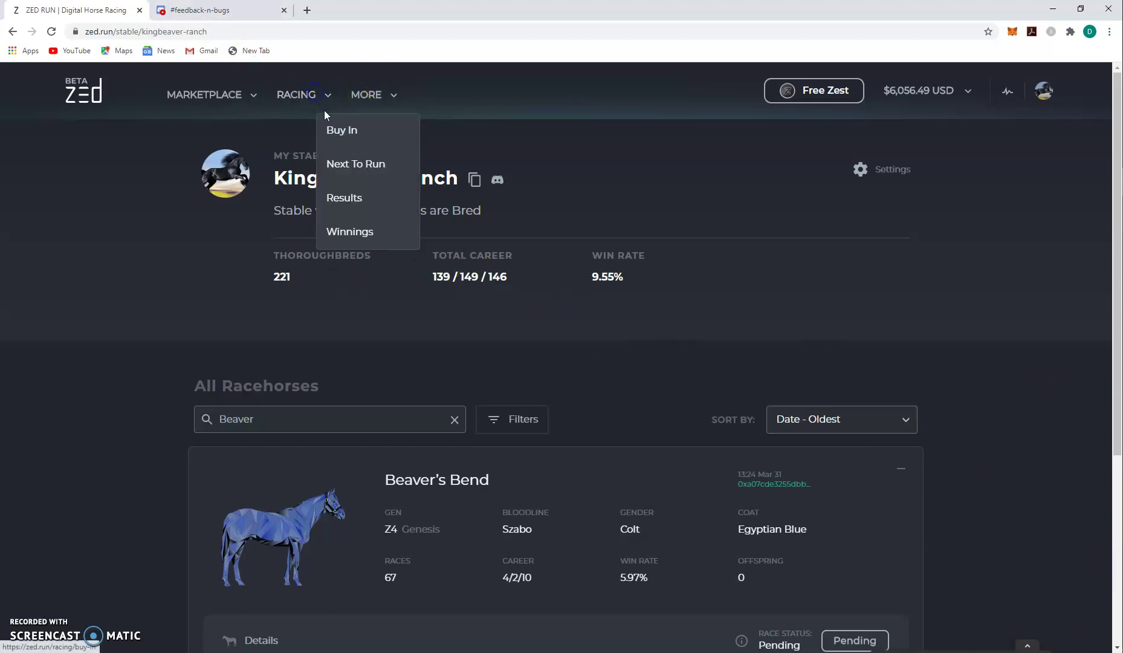
left_click(337, 132)
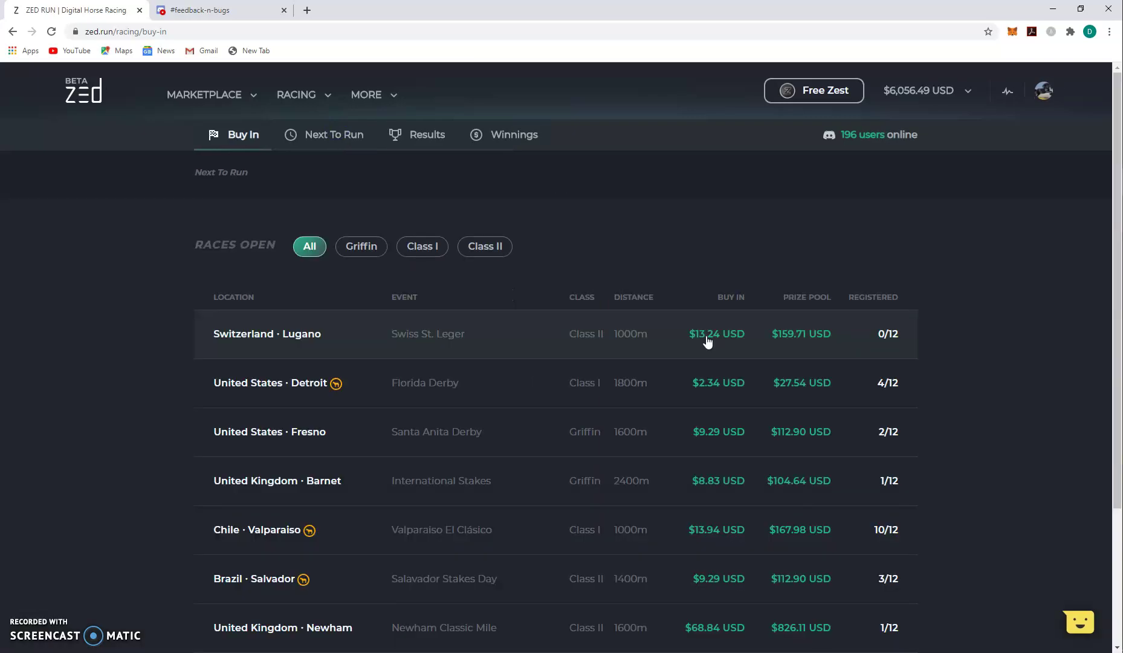
scroll(527, 339, "down", 2)
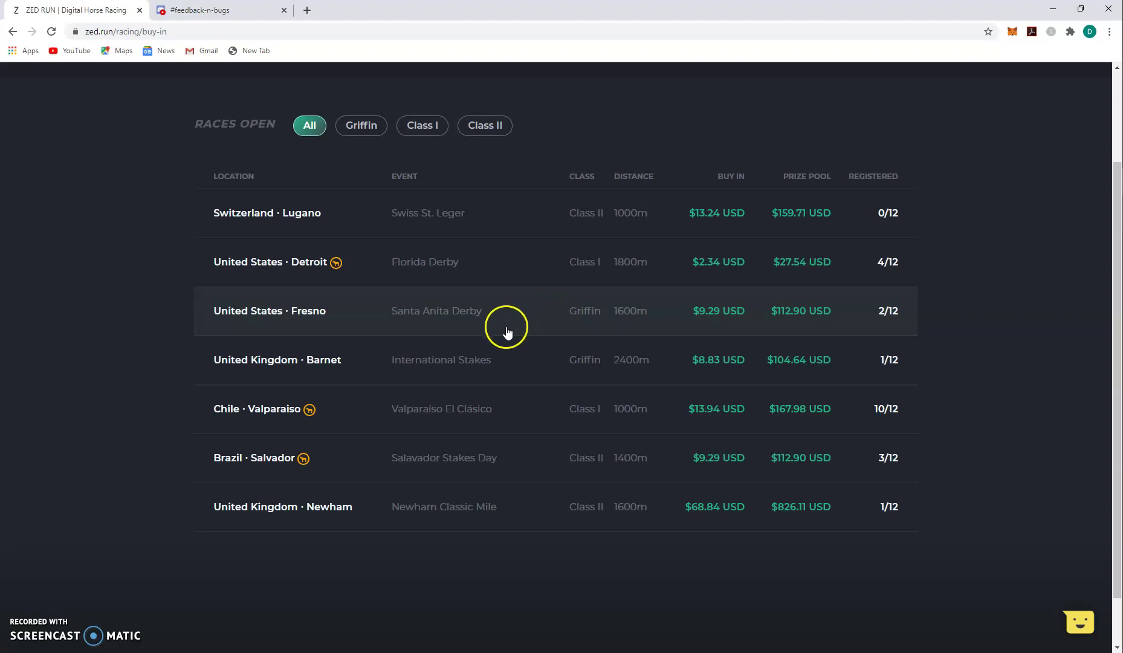
- Expand the Fresno Santa Anita Derby to view its 2/12 gate list
left_click(419, 323)
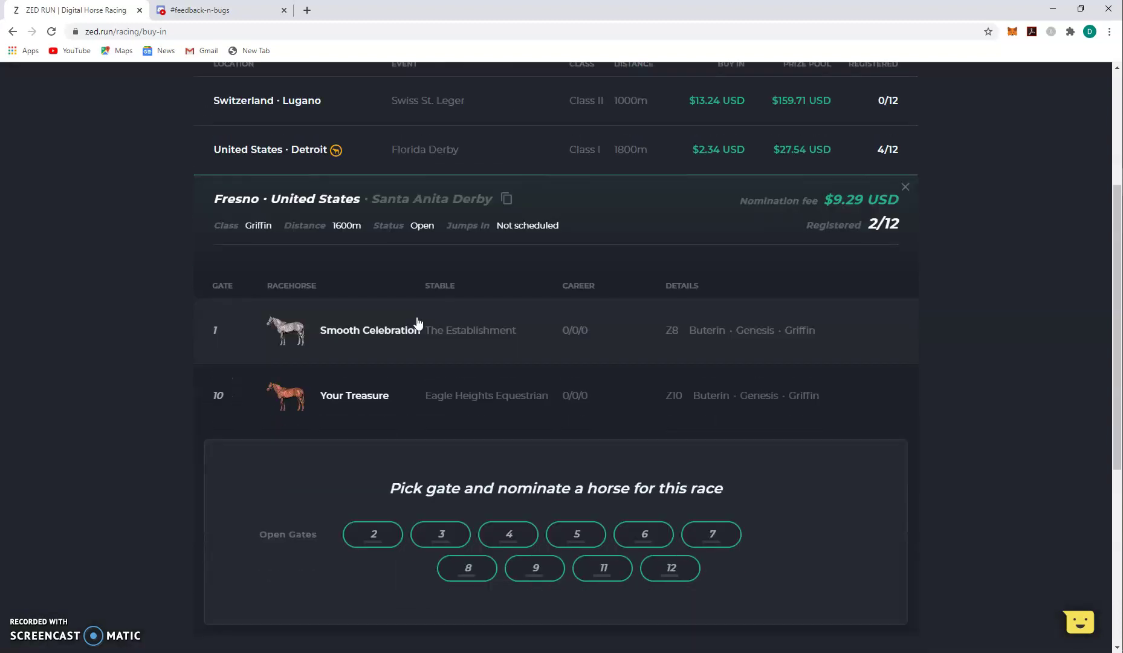
scroll(417, 323, "down", 3)
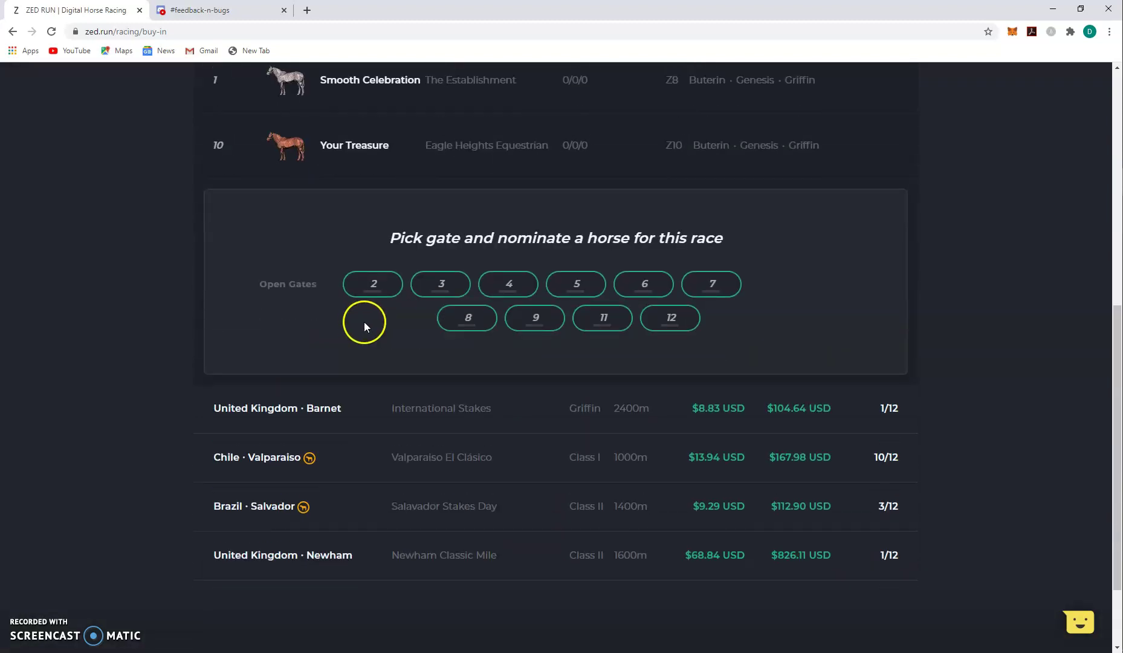
scroll(375, 311, "up", 3)
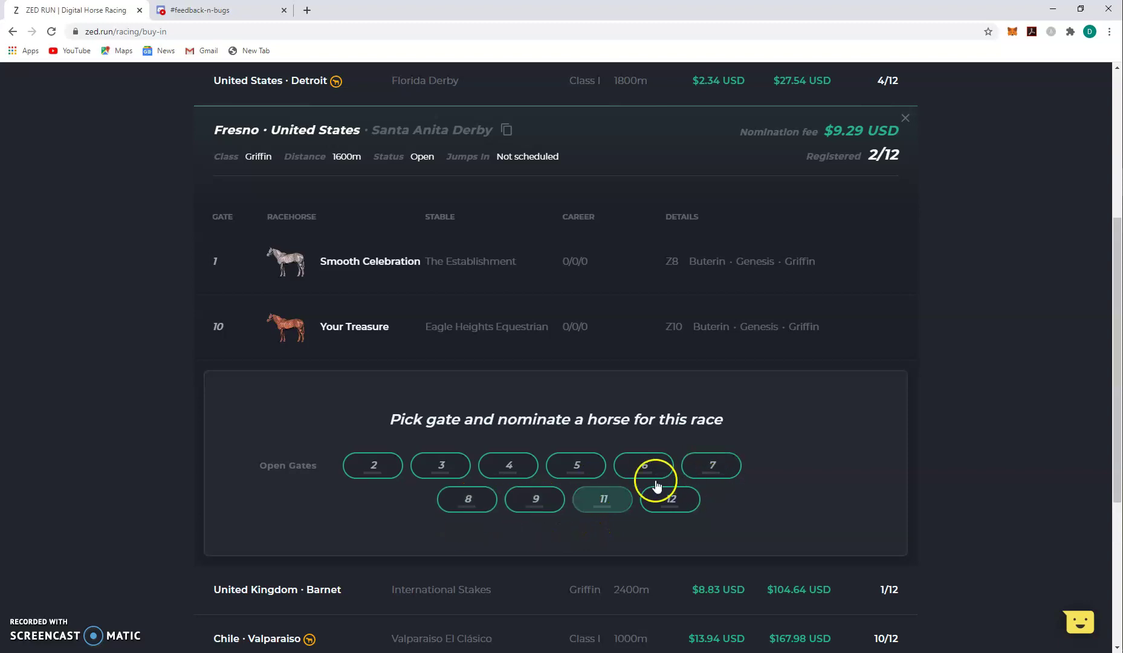
- Nominate Hello Plus One into gate 8 of the Fresno race and confirm the fee in MetaMask
left_click(463, 495)
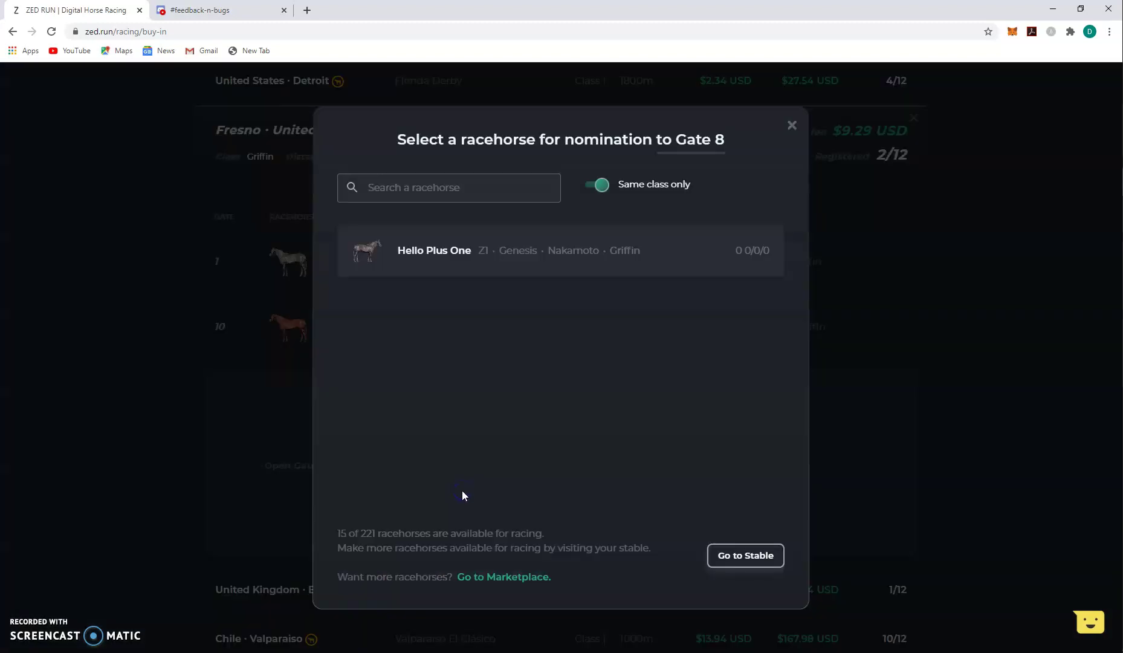
left_click(557, 257)
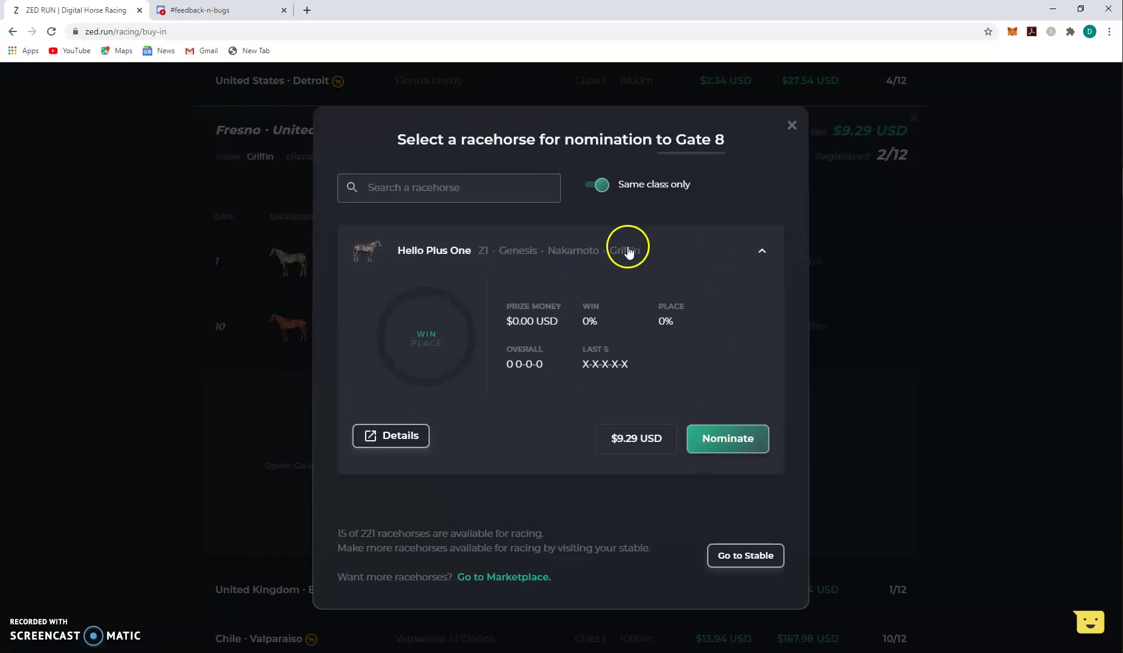
left_click(727, 460)
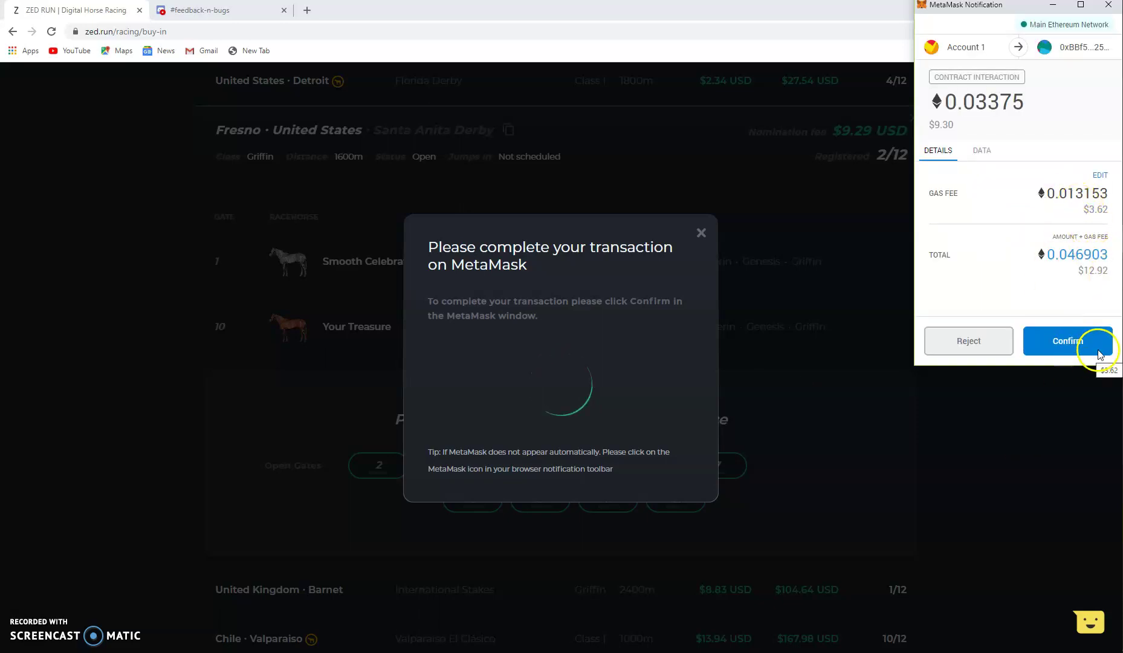
left_click(1083, 343)
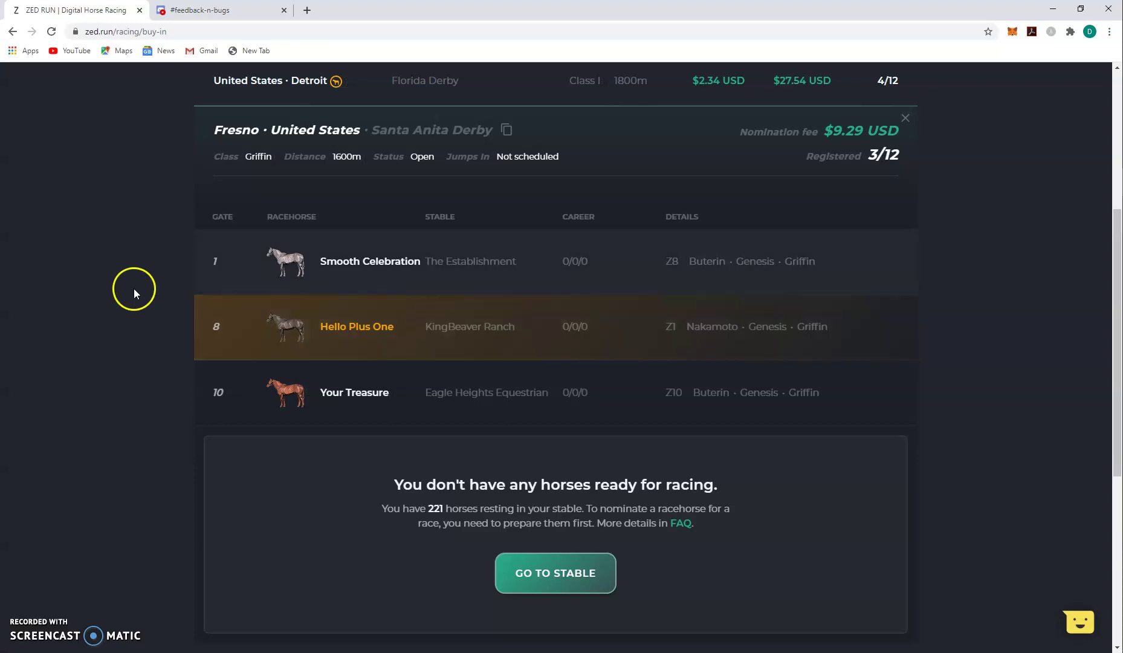
scroll(385, 351, "down", 5)
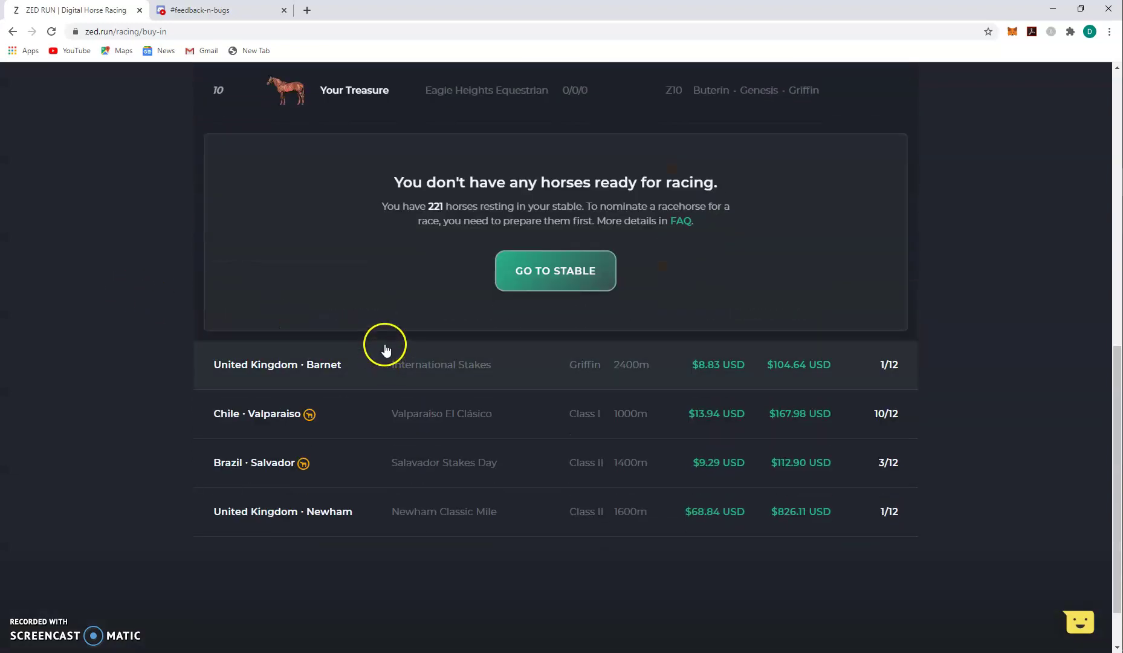
- Nominate Hello Plus One into gate 9 of the Barnet International Stakes and confirm the fee
left_click(390, 348)
left_click(534, 557)
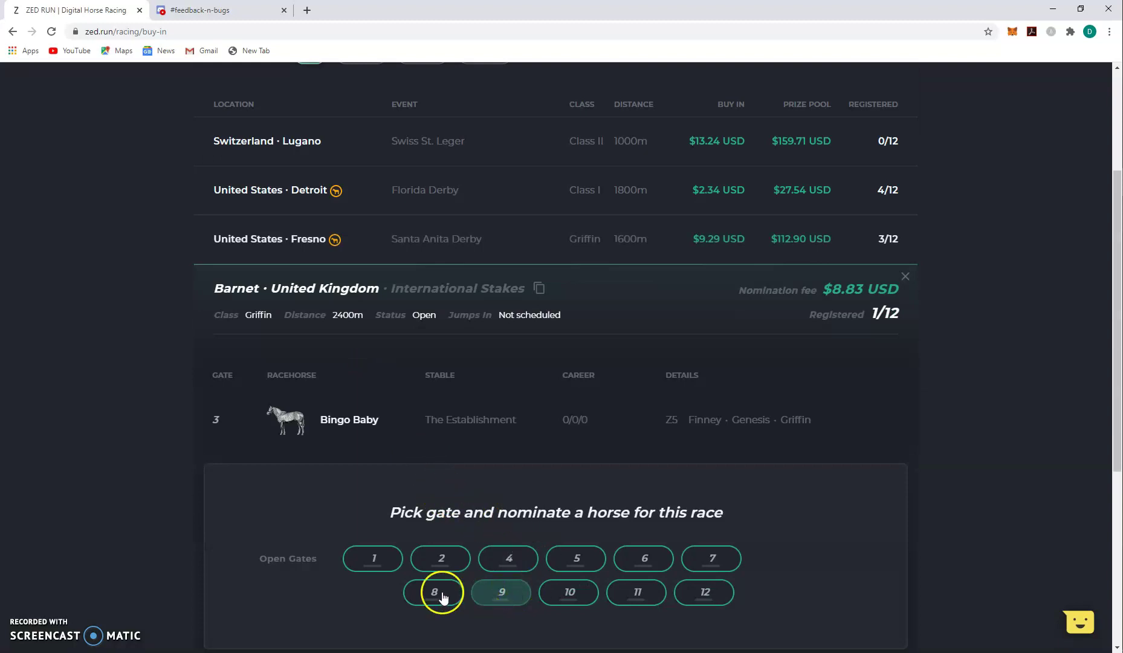
left_click(497, 594)
left_click(712, 266)
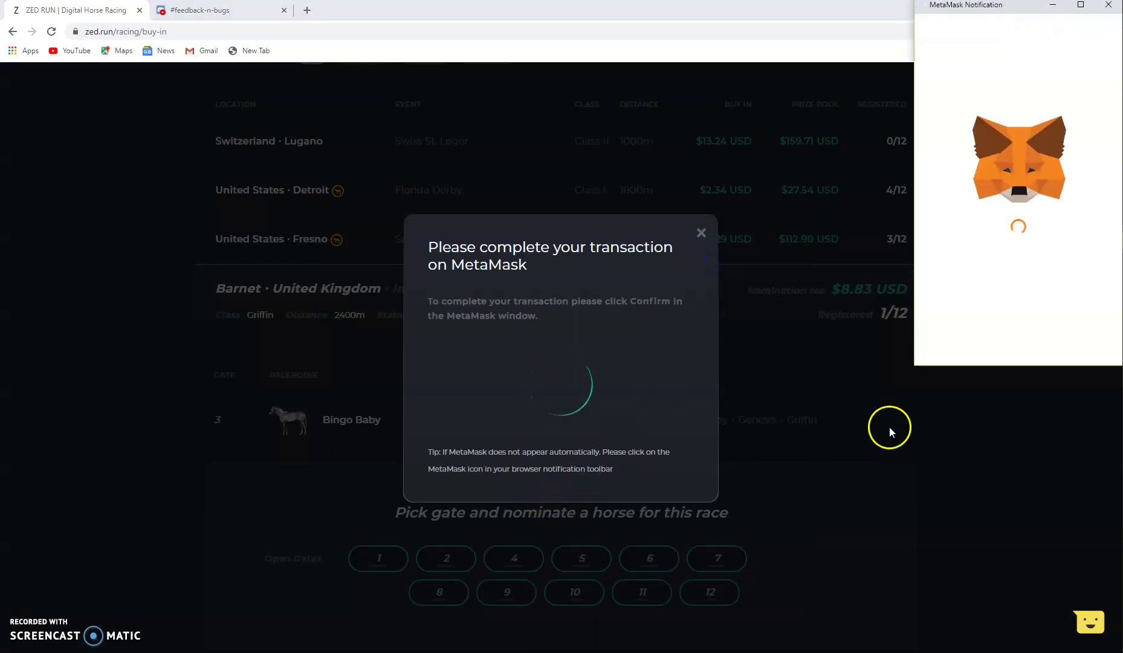
left_click(1076, 342)
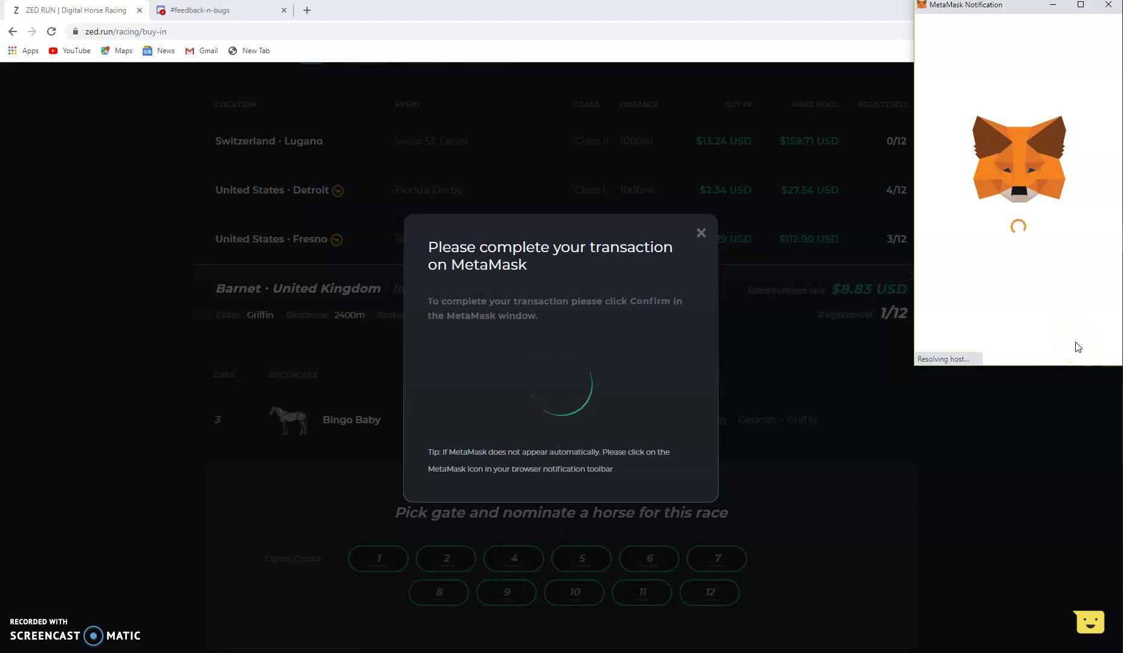
left_click(1074, 345)
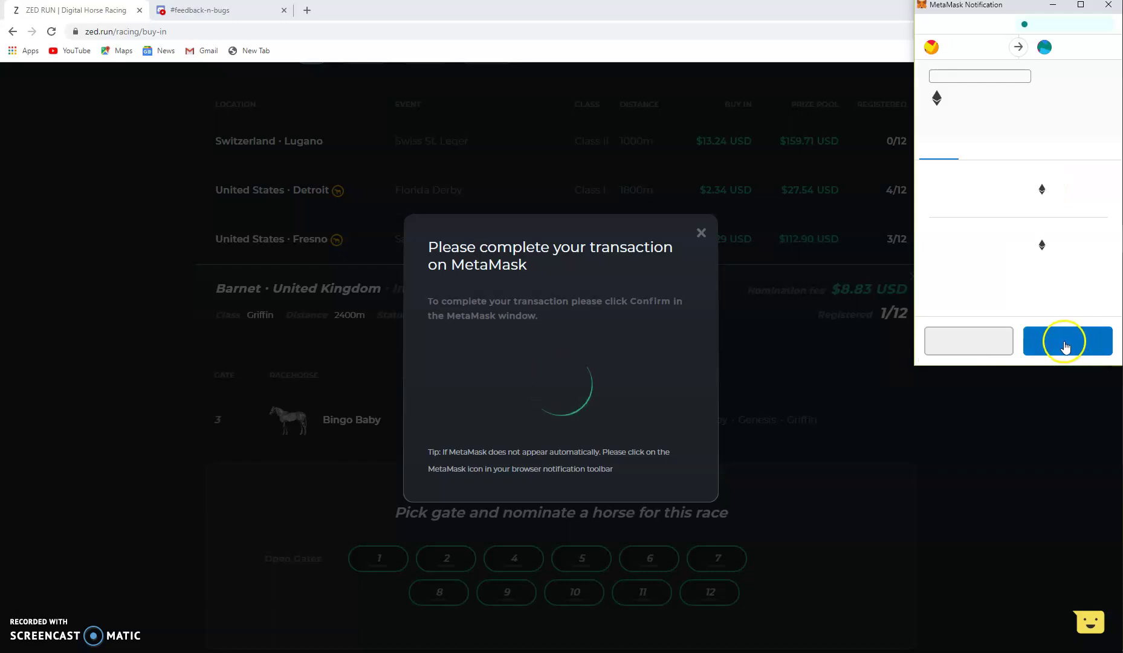
left_click(1063, 347)
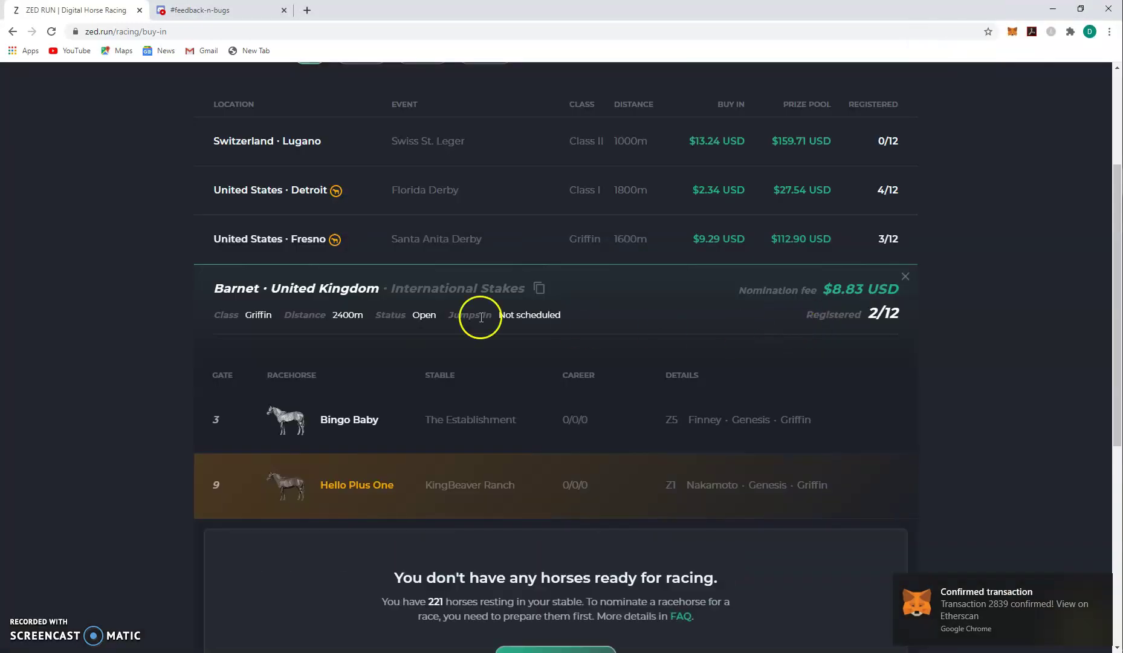
scroll(342, 363, "down", 4)
scroll(350, 483, "down", 2)
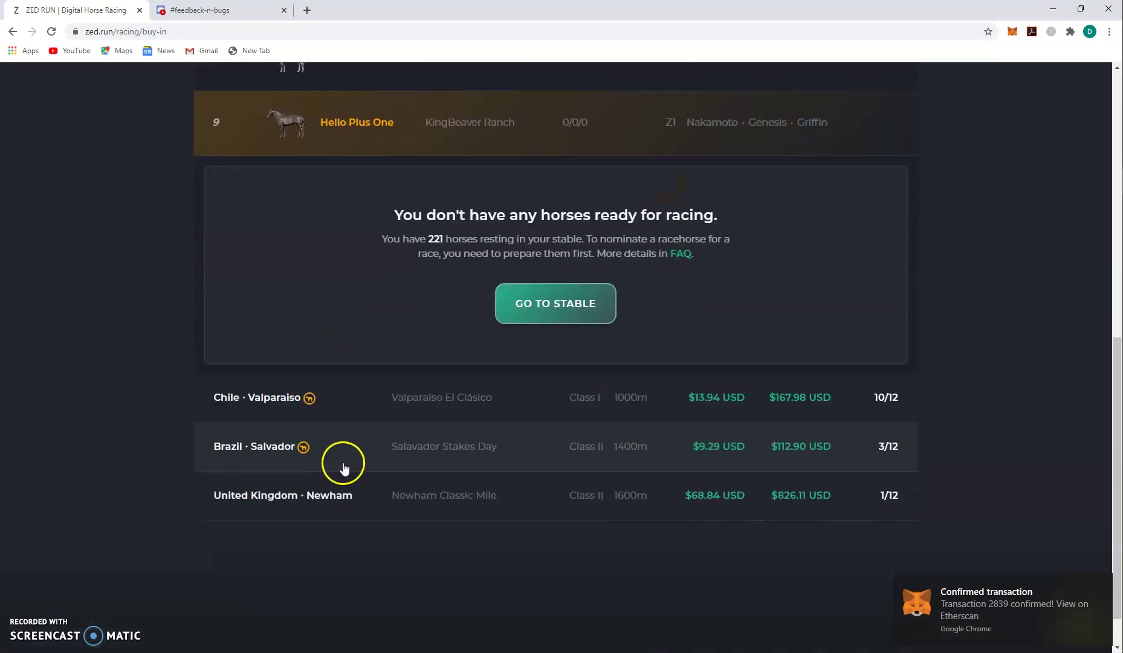
scroll(398, 477, "up", 5)
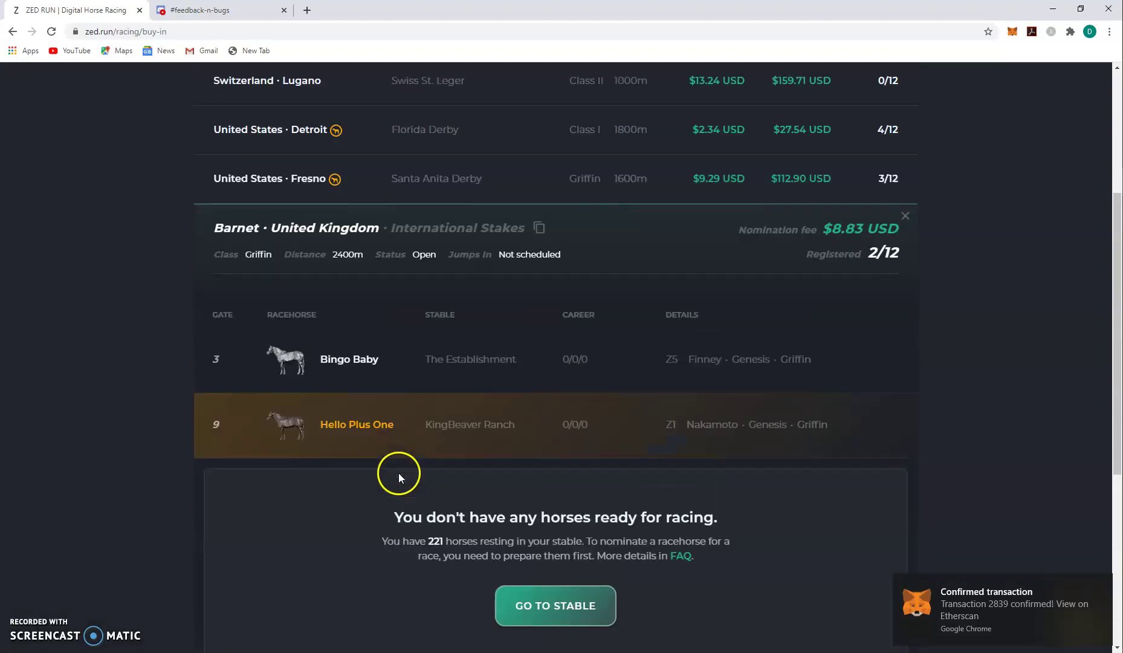
scroll(398, 474, "up", 3)
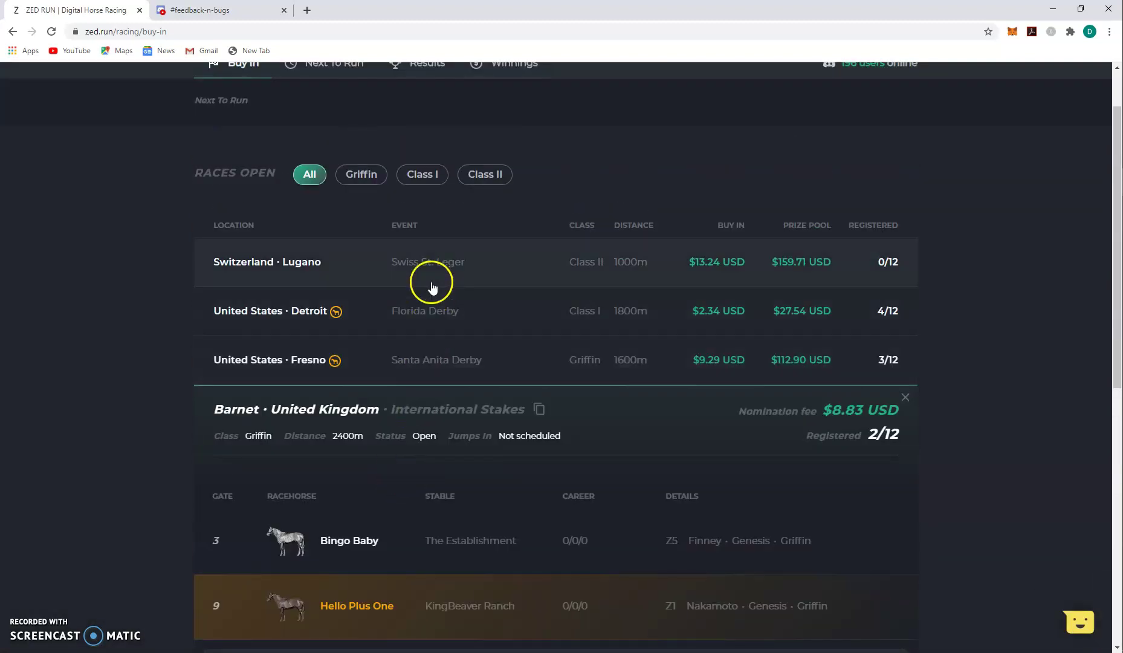
scroll(431, 284, "down", 7)
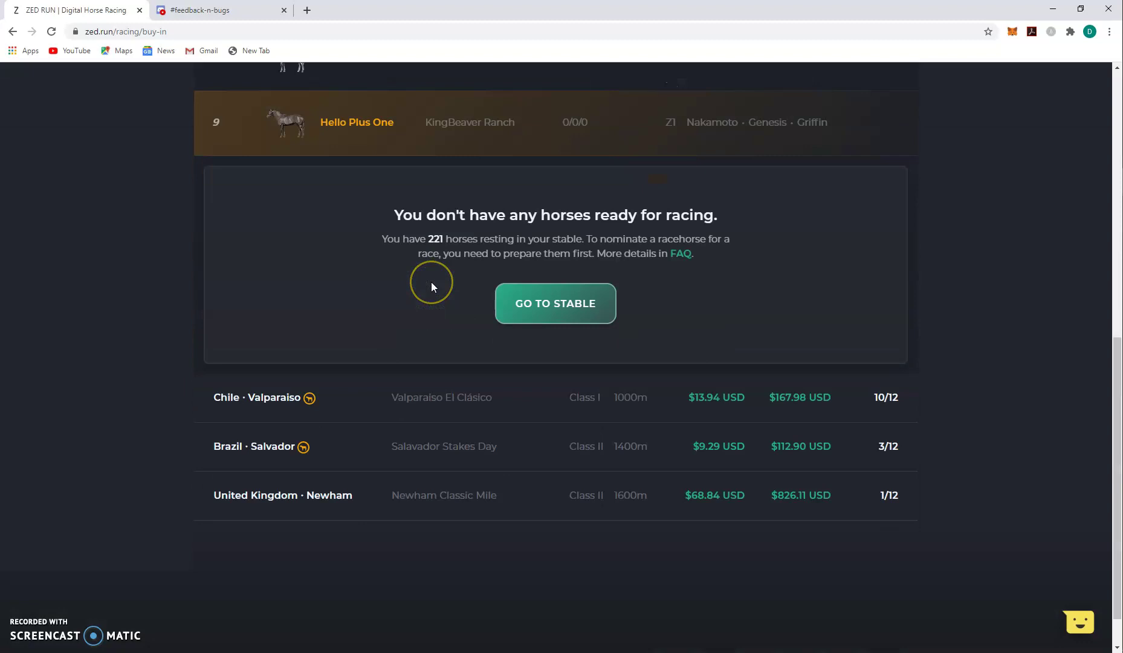
scroll(414, 408, "up", 5)
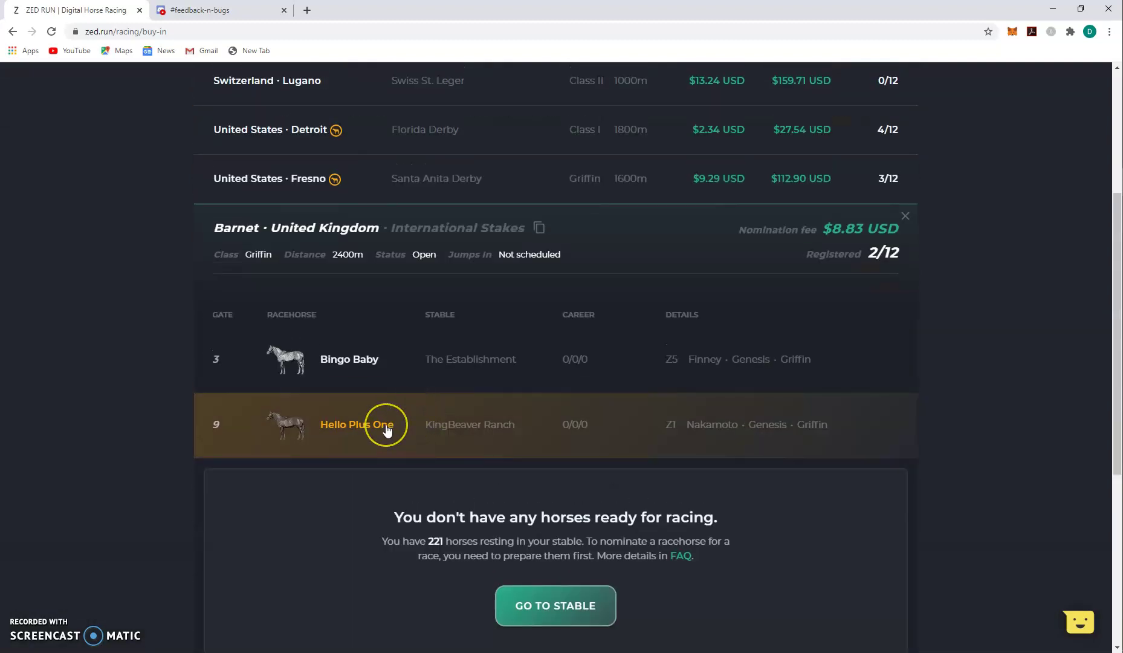
scroll(388, 428, "up", 1)
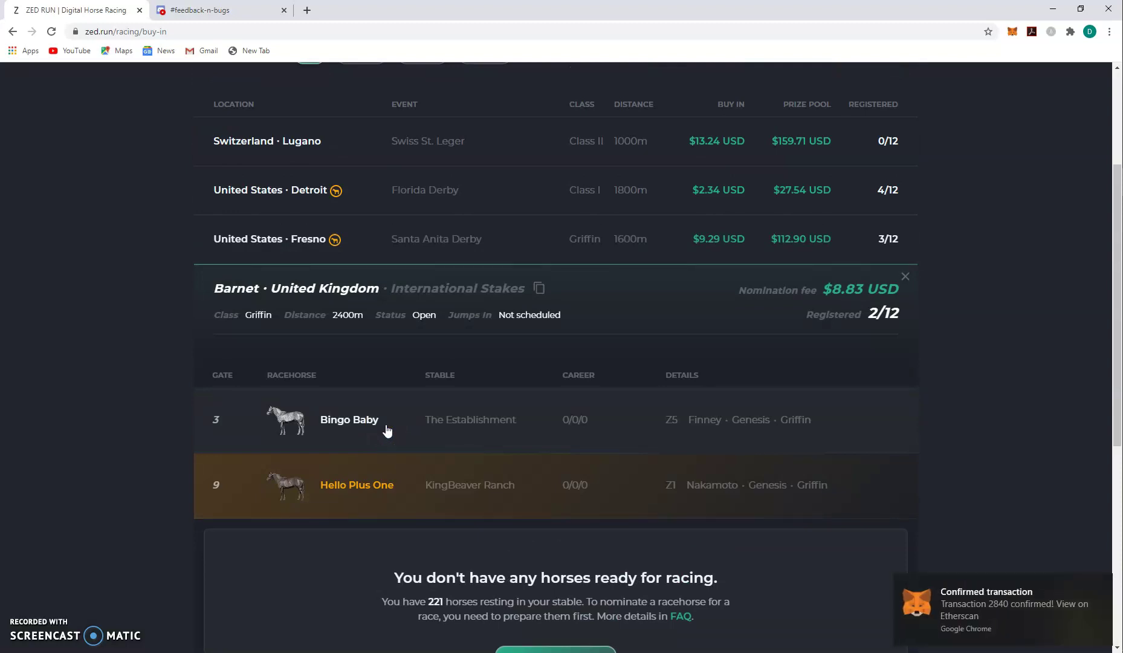
scroll(363, 200, "up", 3)
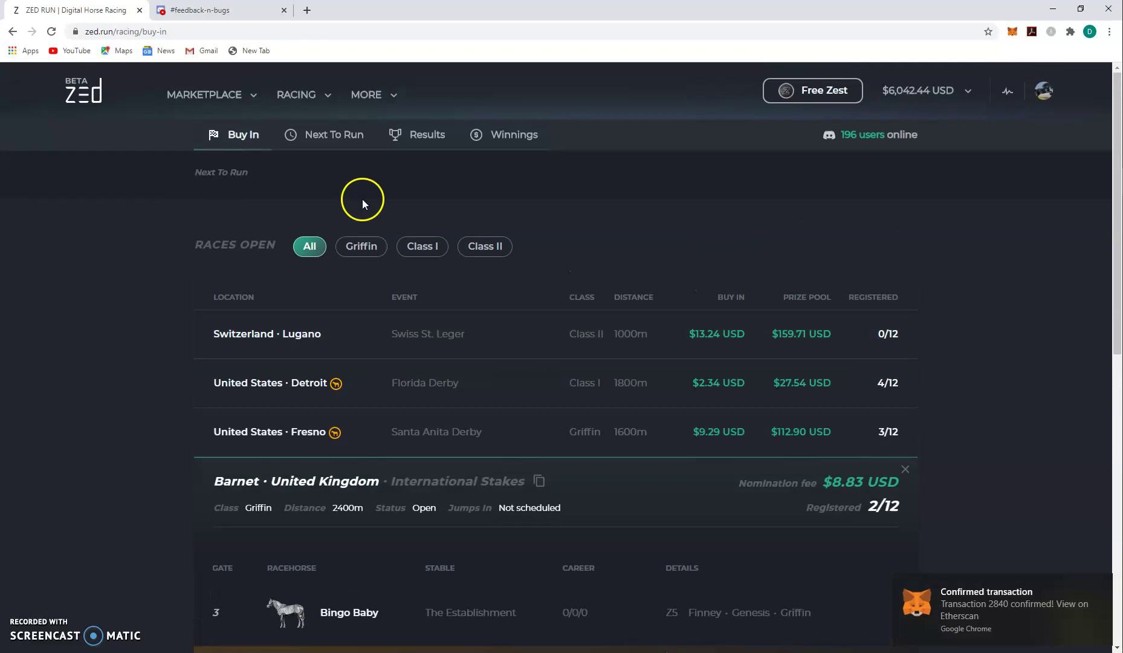
- Filter to Class I races and expand Valparaiso El Clásico down to its Pick gate panel
left_click(437, 252)
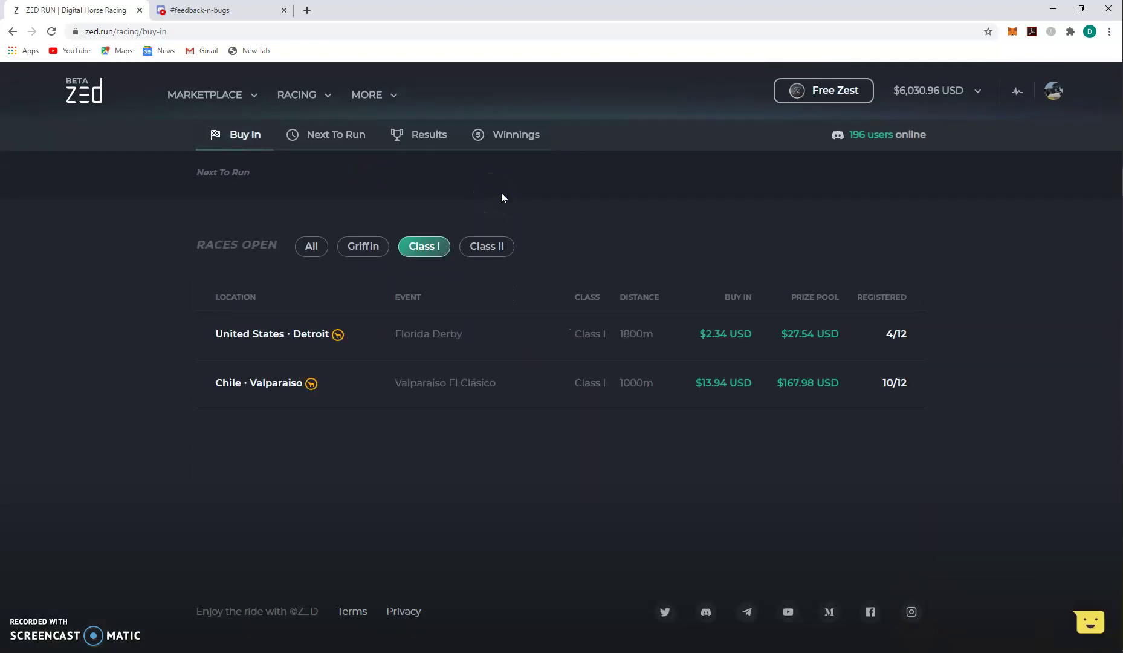
left_click(374, 379)
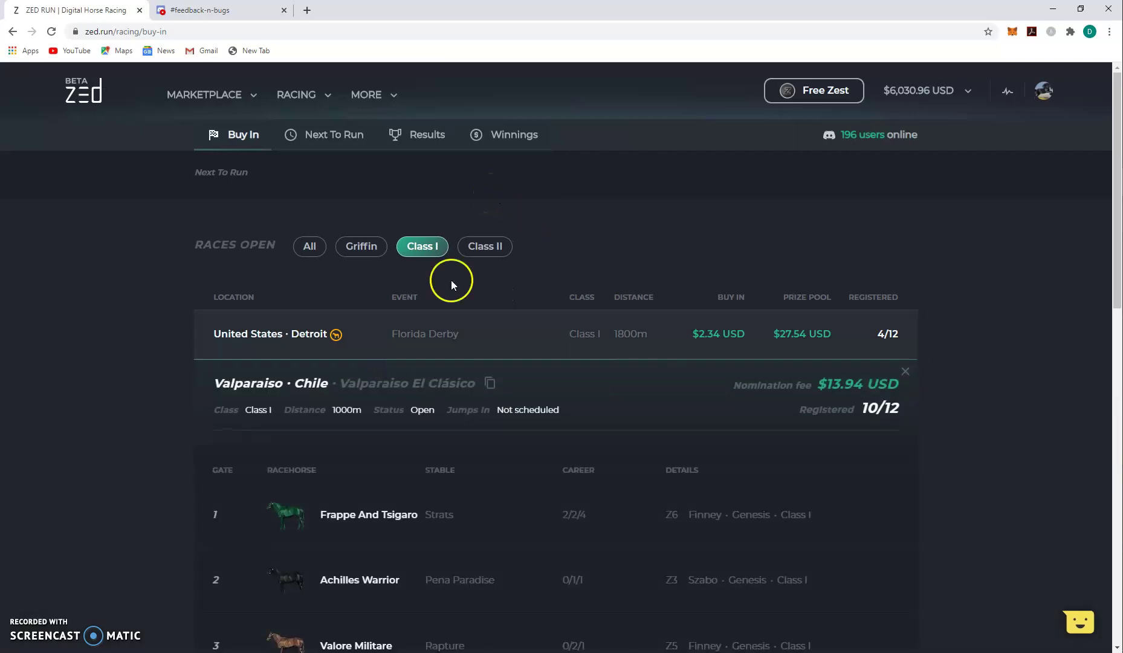
scroll(471, 270, "down", 2)
scroll(465, 303, "down", 10)
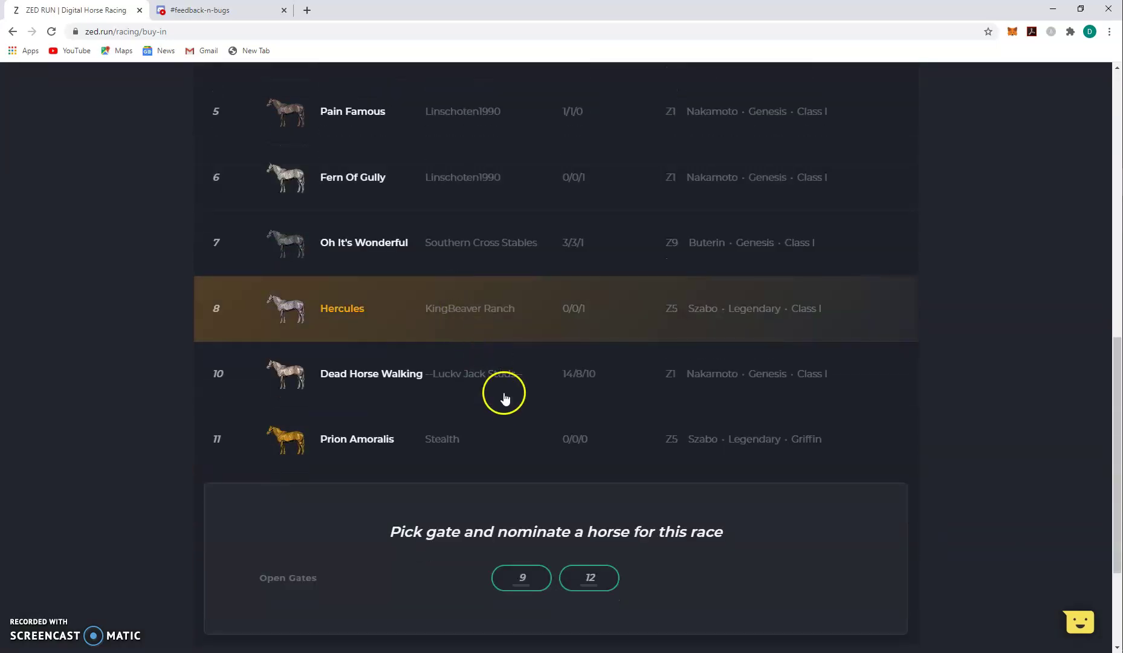
scroll(507, 403, "up", 12)
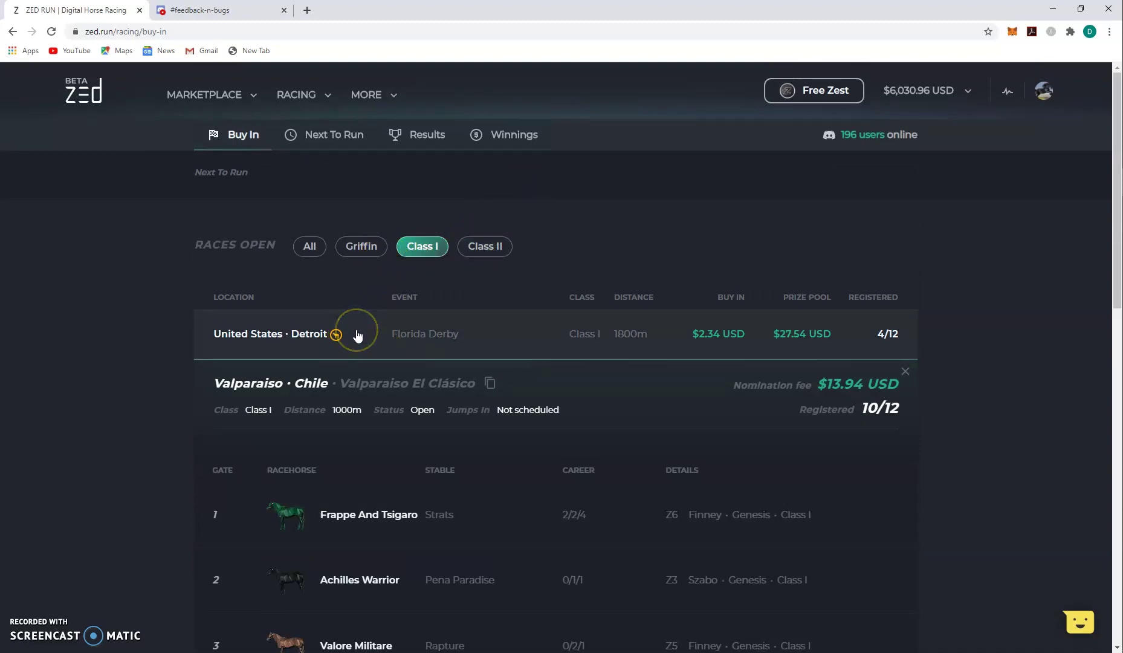
scroll(356, 333, "down", 2)
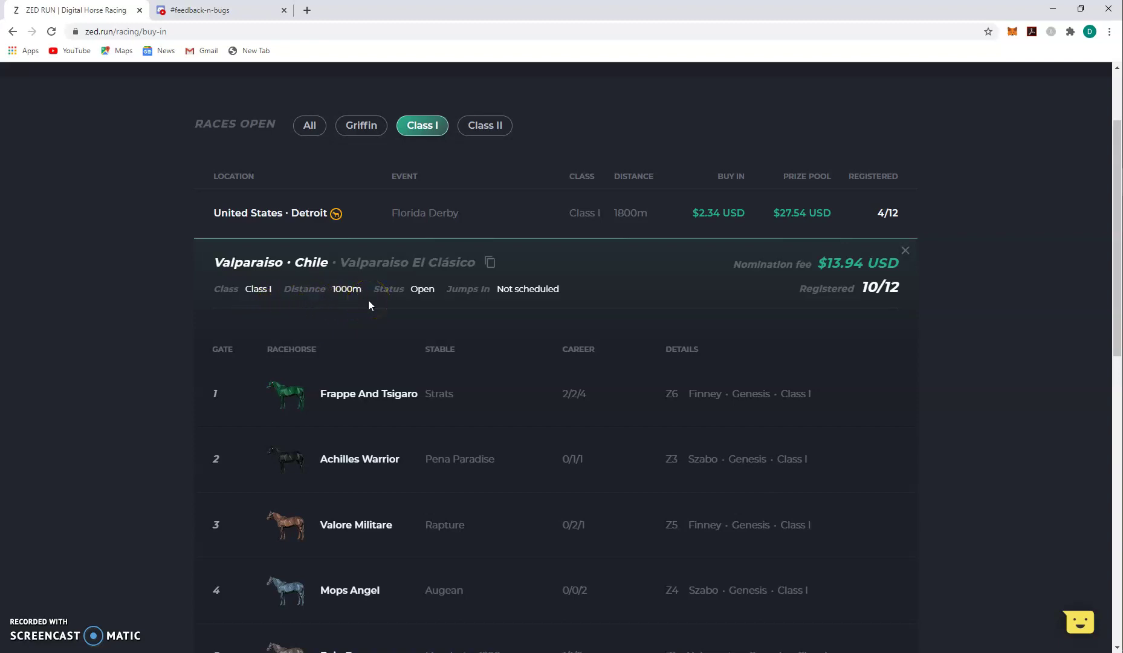
left_click(351, 449)
left_click(338, 309)
scroll(327, 316, "down", 2)
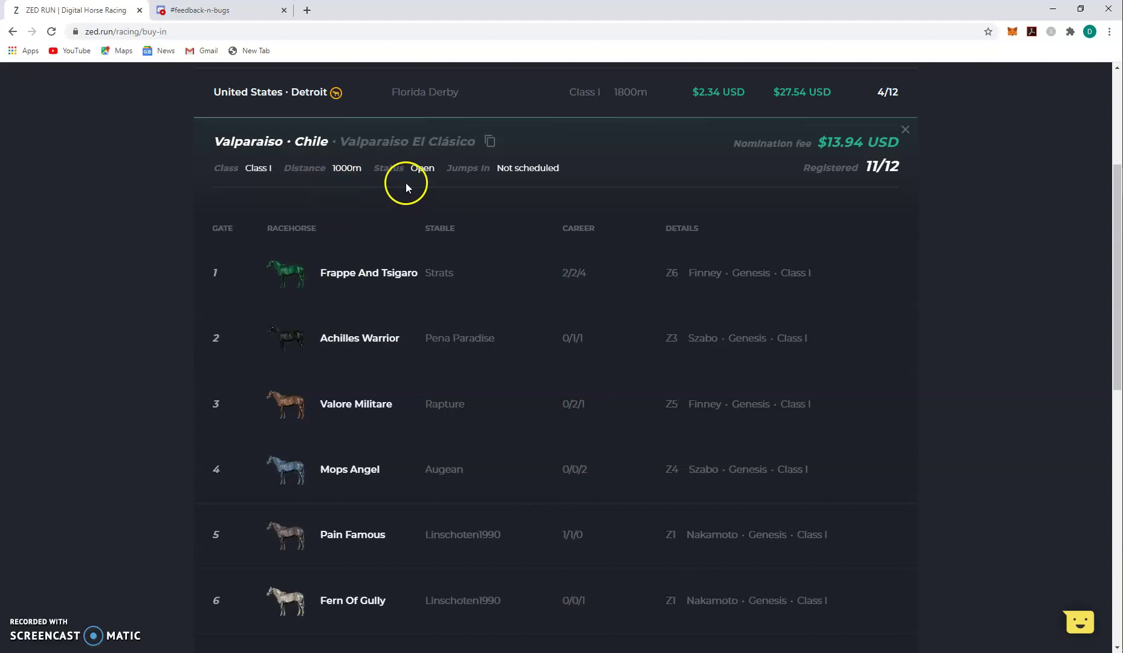
scroll(406, 180, "down", 5)
scroll(406, 180, "down", 3)
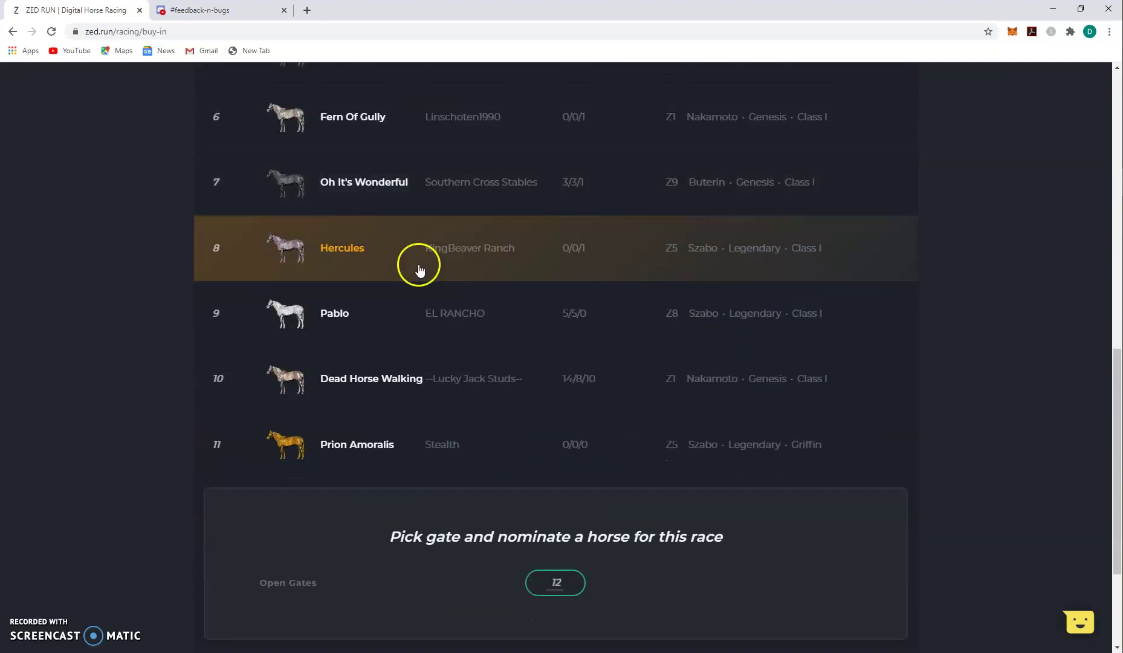
- Browse the Gate 12 horse picker, then close it without nominating any horse
left_click(557, 587)
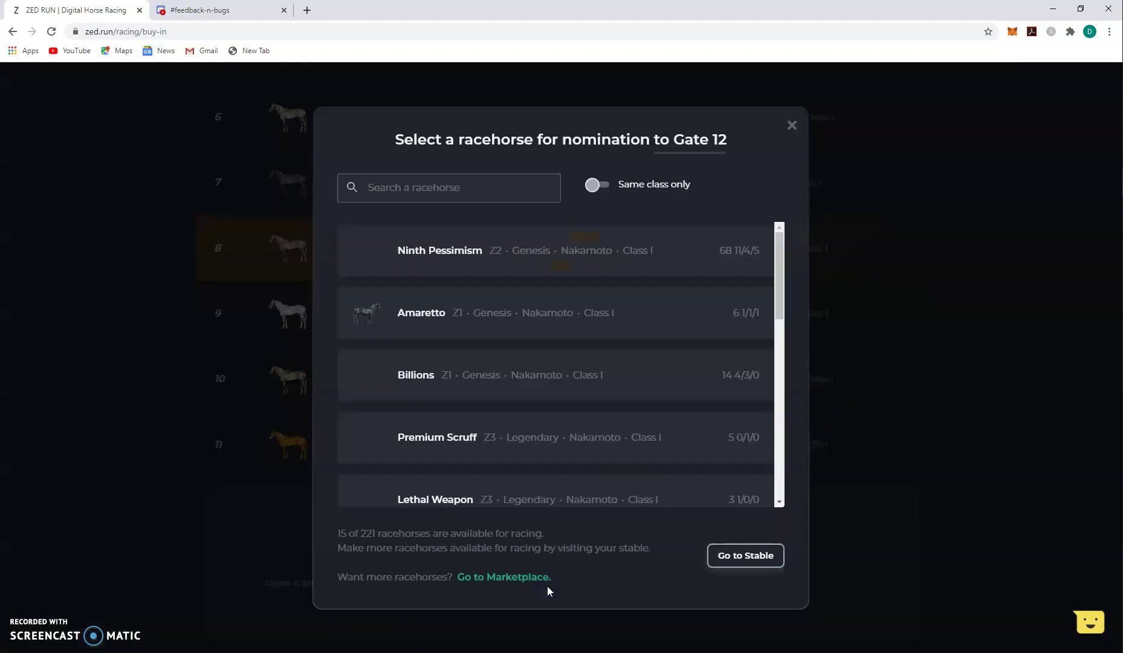
left_click(543, 413)
scroll(520, 417, "down", 10)
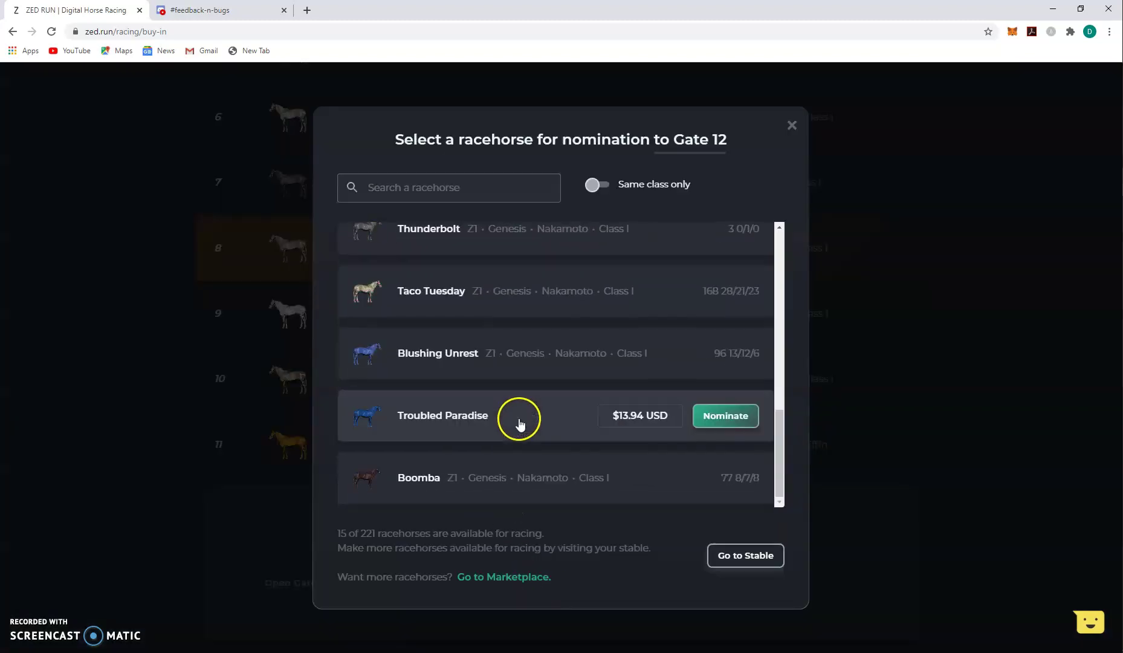
scroll(520, 424, "up", 10)
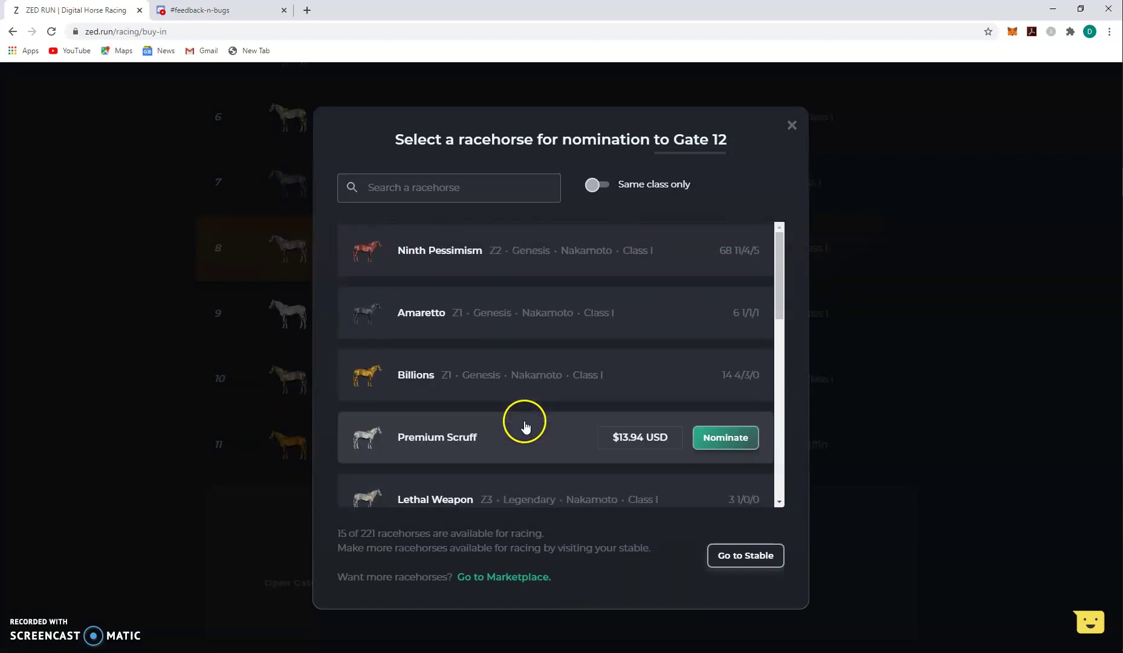
scroll(533, 402, "down", 10)
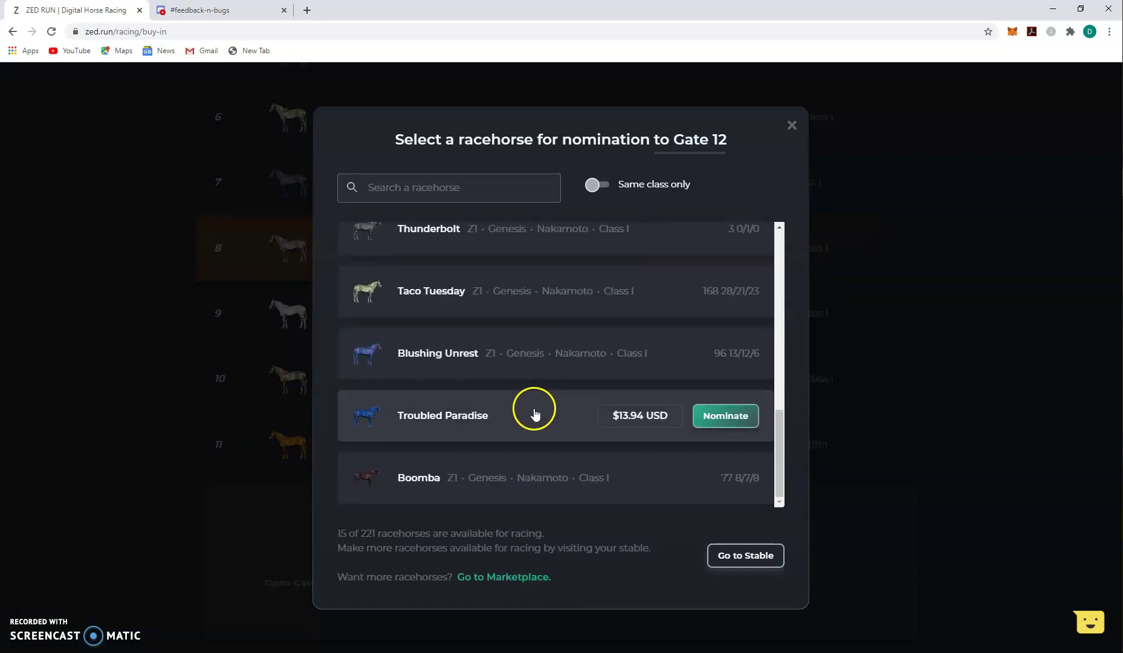
scroll(523, 423, "up", 10)
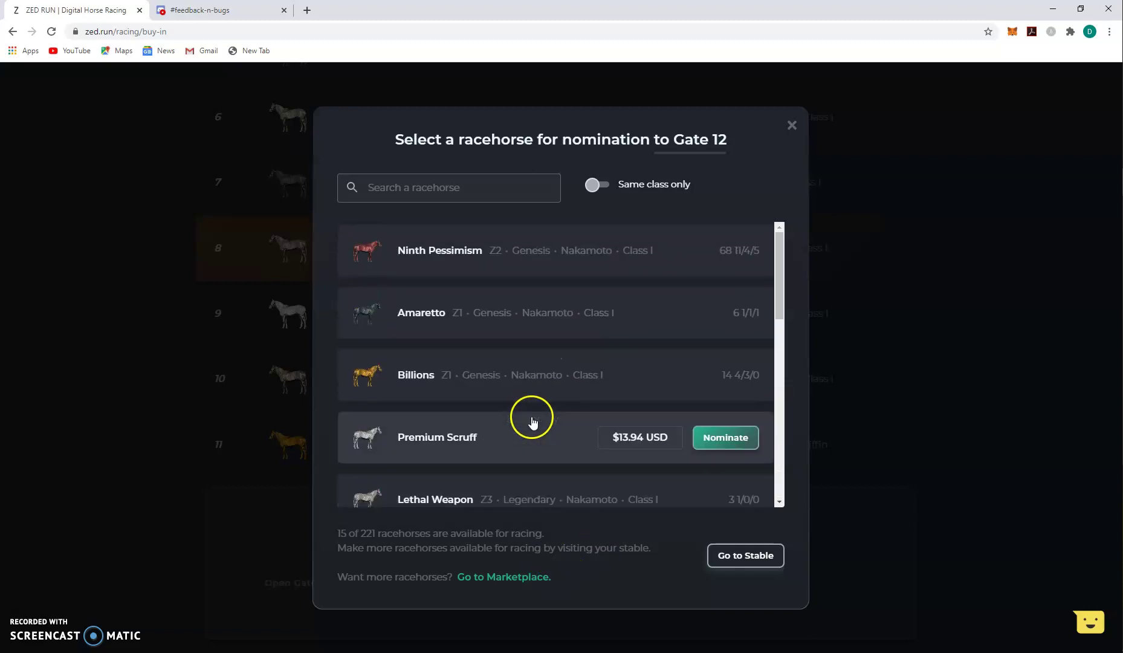
left_click(792, 126)
- Show open races of every class and expand Valparaiso El Clásico's gate list
scroll(507, 435, "up", 12)
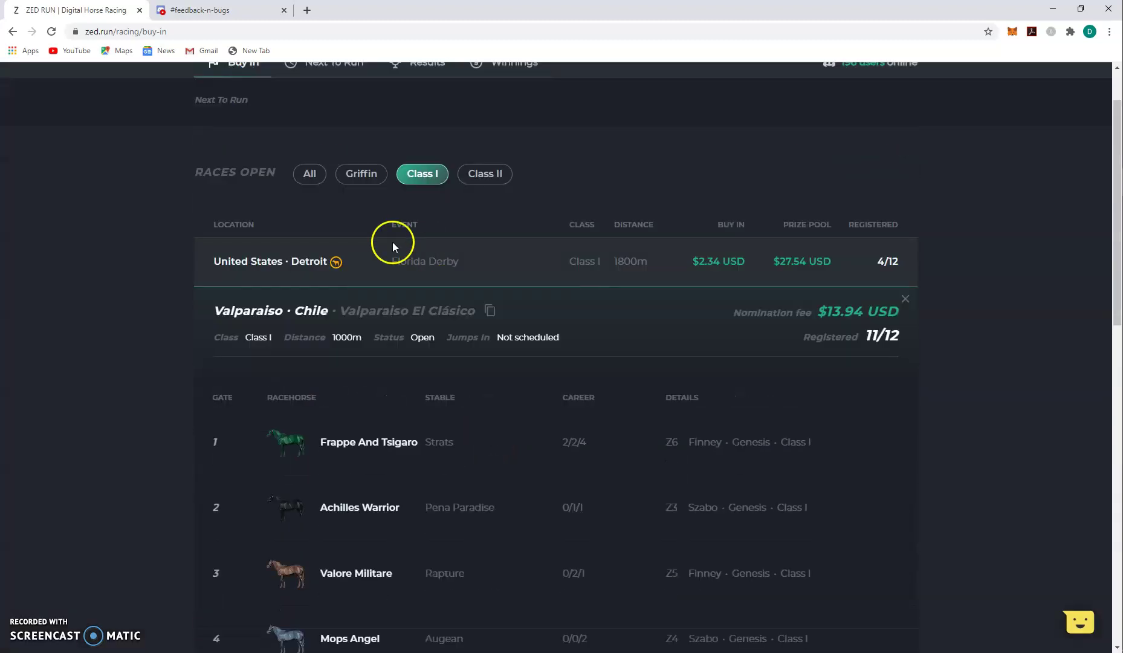
left_click(312, 246)
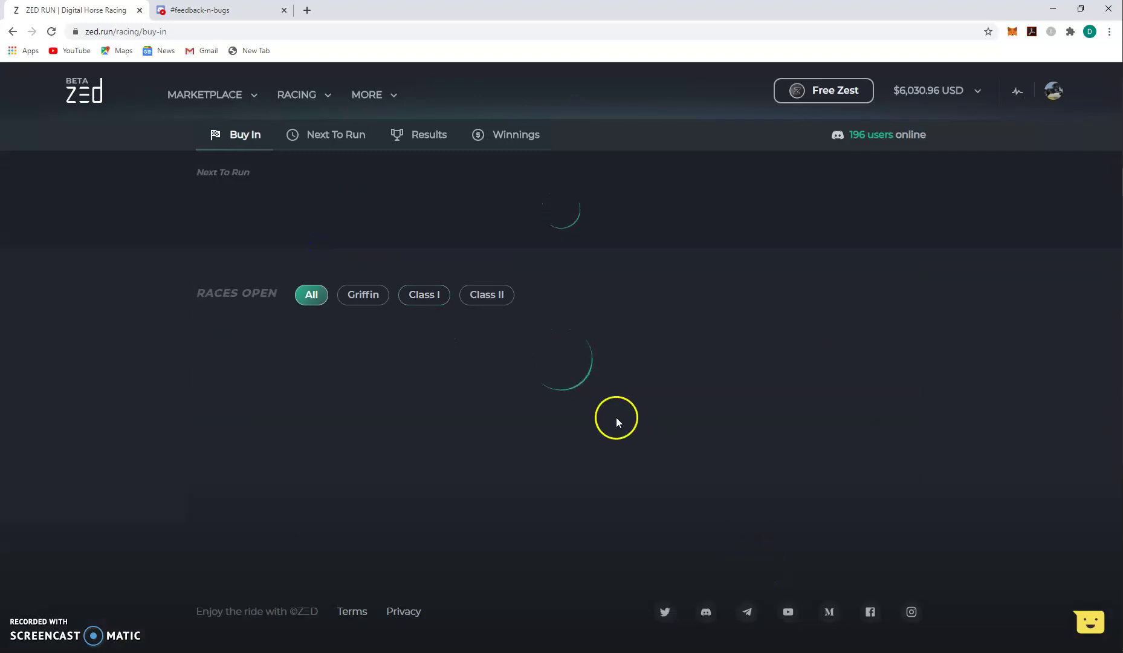
scroll(601, 411, "down", 4)
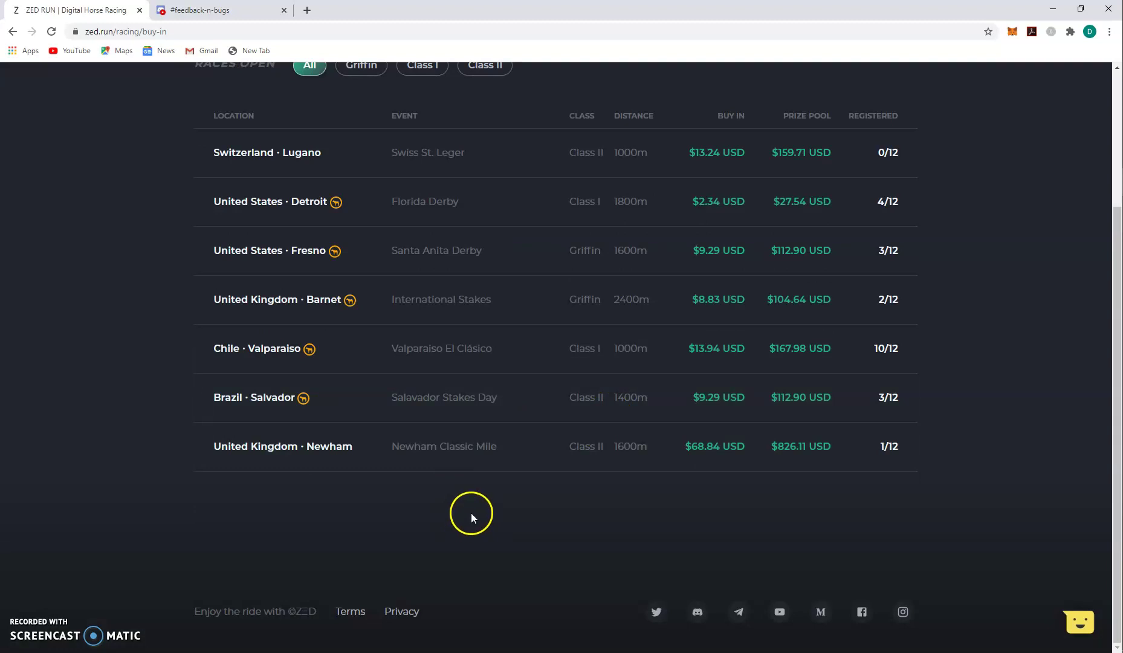
left_click(364, 343)
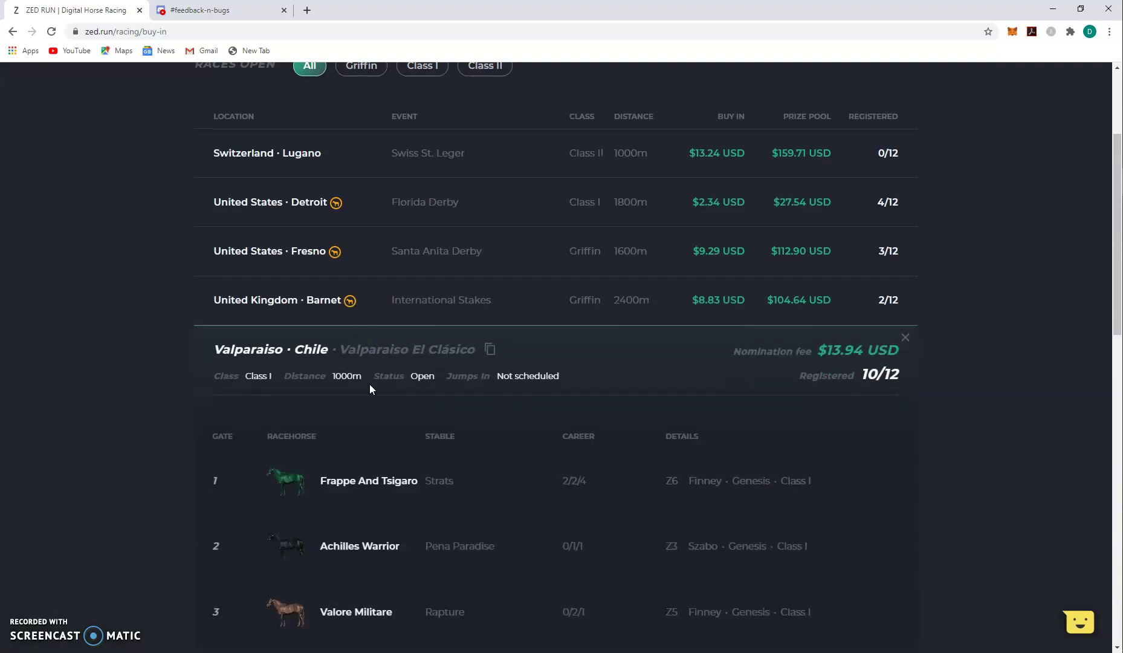
scroll(404, 475, "down", 10)
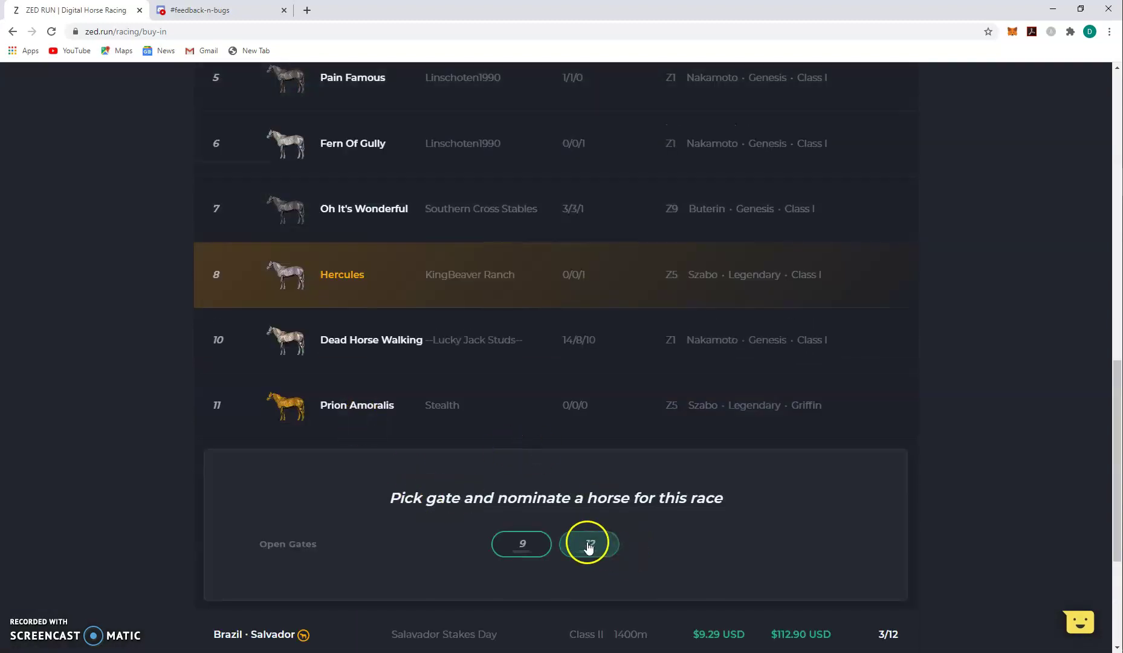
- Pick Gate 9 in Valparaiso El Clásico and nominate Hello Plus One from the horse list
left_click(530, 549)
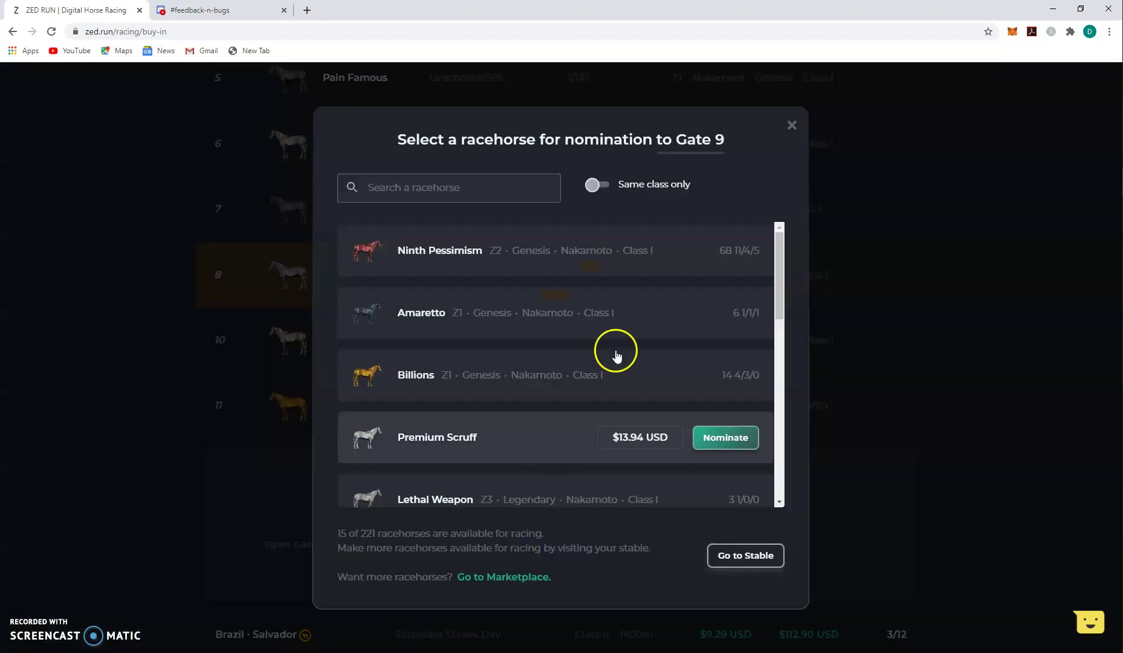
scroll(614, 357, "down", 10)
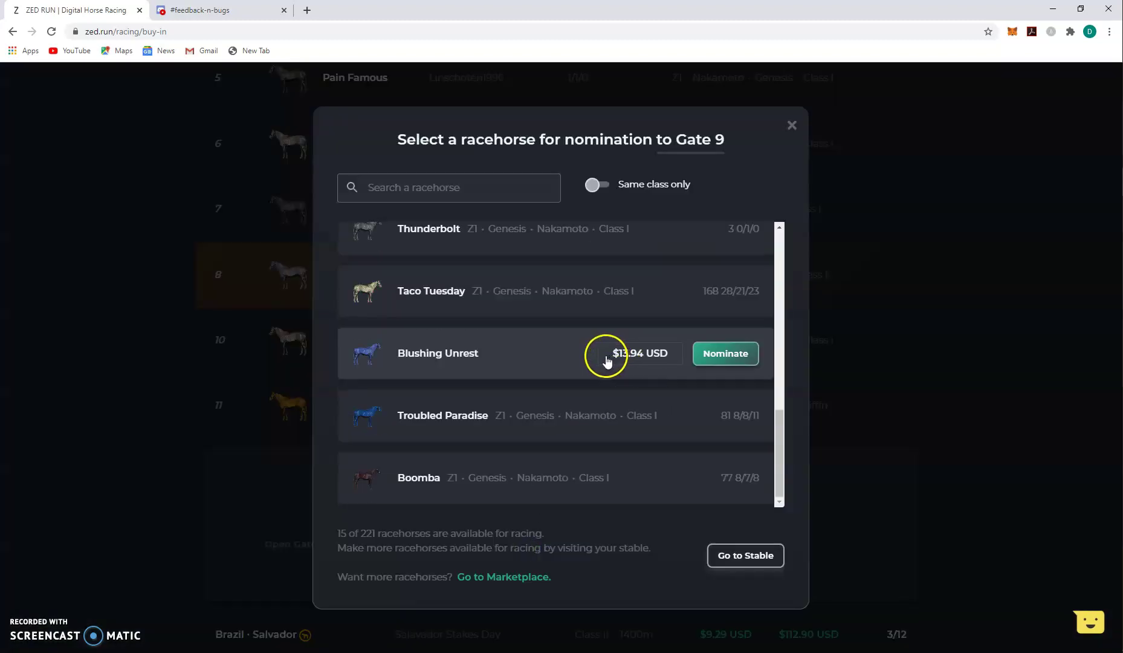
scroll(592, 456, "up", 4)
scroll(592, 454, "up", 5)
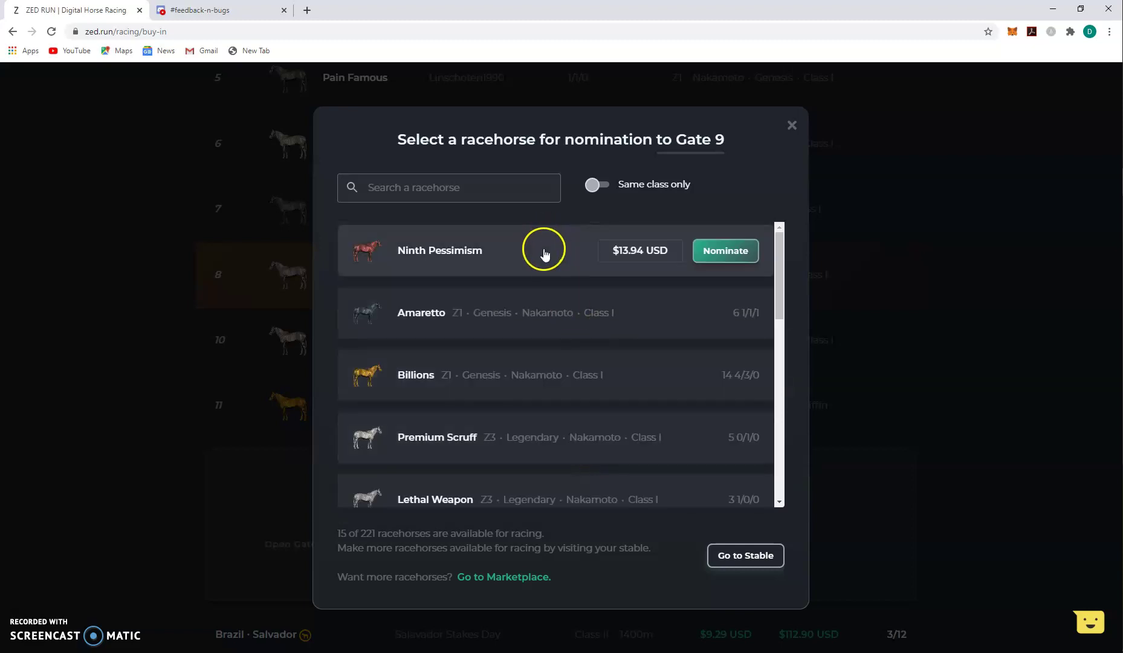
scroll(544, 253, "down", 6)
scroll(518, 336, "down", 4)
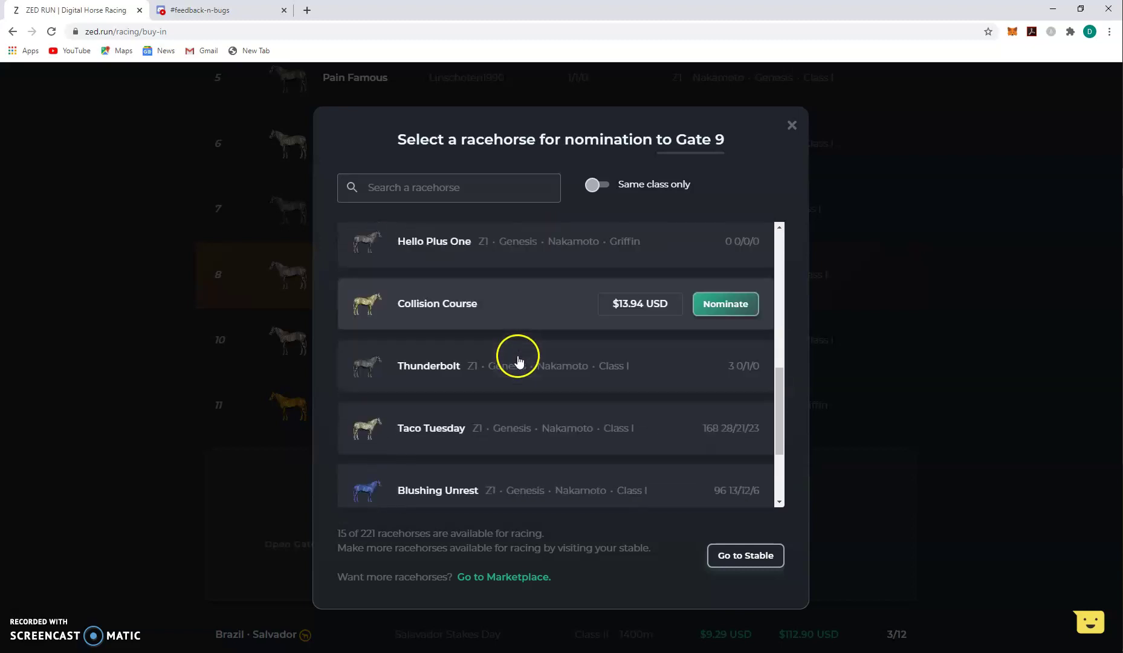
scroll(535, 402, "up", 7)
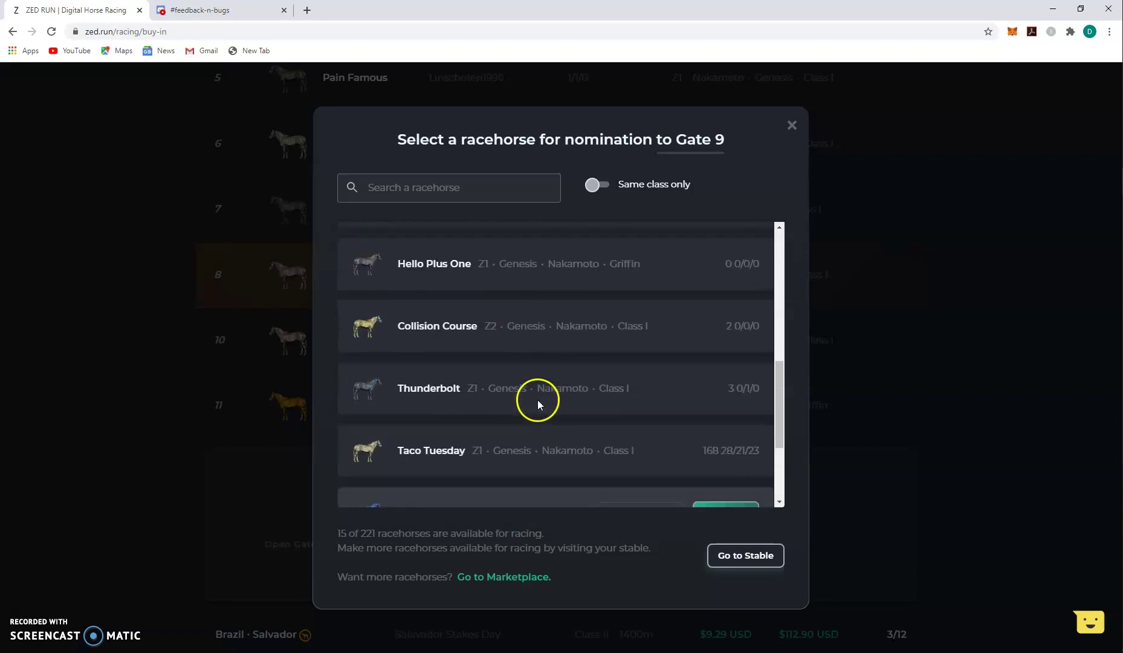
scroll(542, 402, "down", 2)
scroll(542, 402, "down", 1)
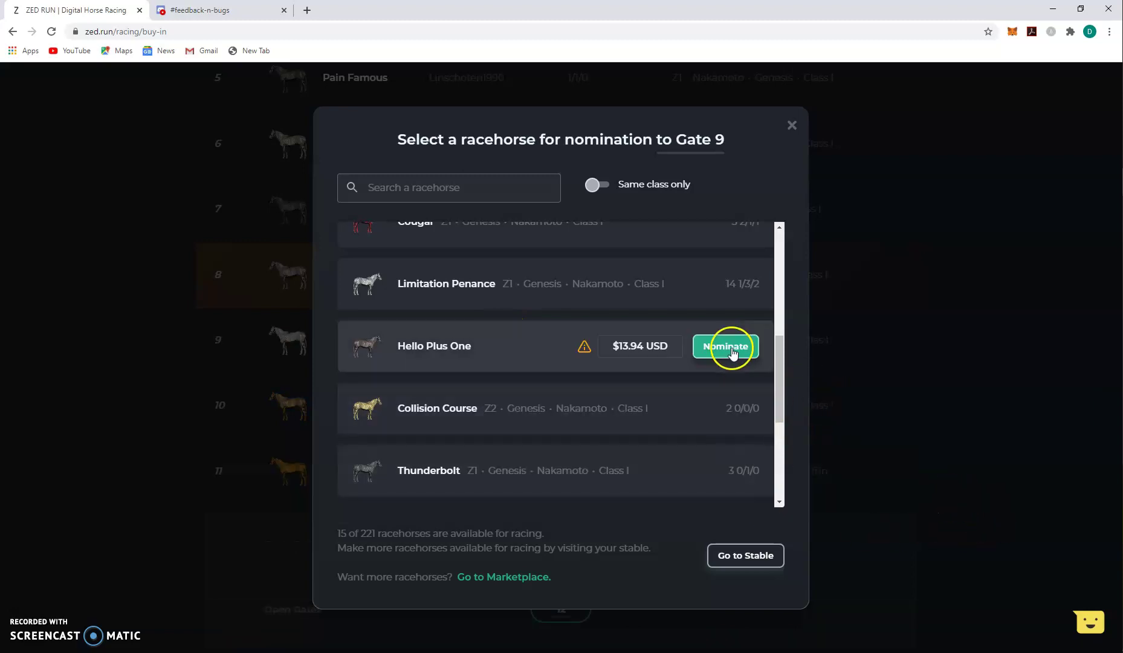
left_click(732, 346)
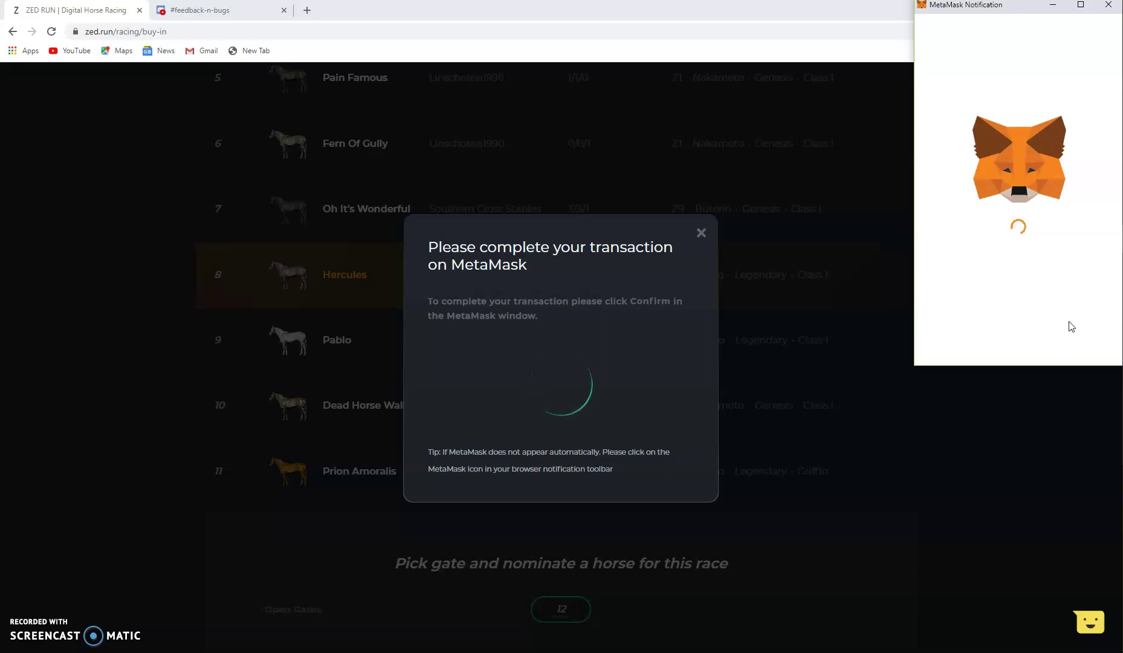
- Reject the Gate 9 MetaMask transaction that shows a contract error
left_click(990, 364)
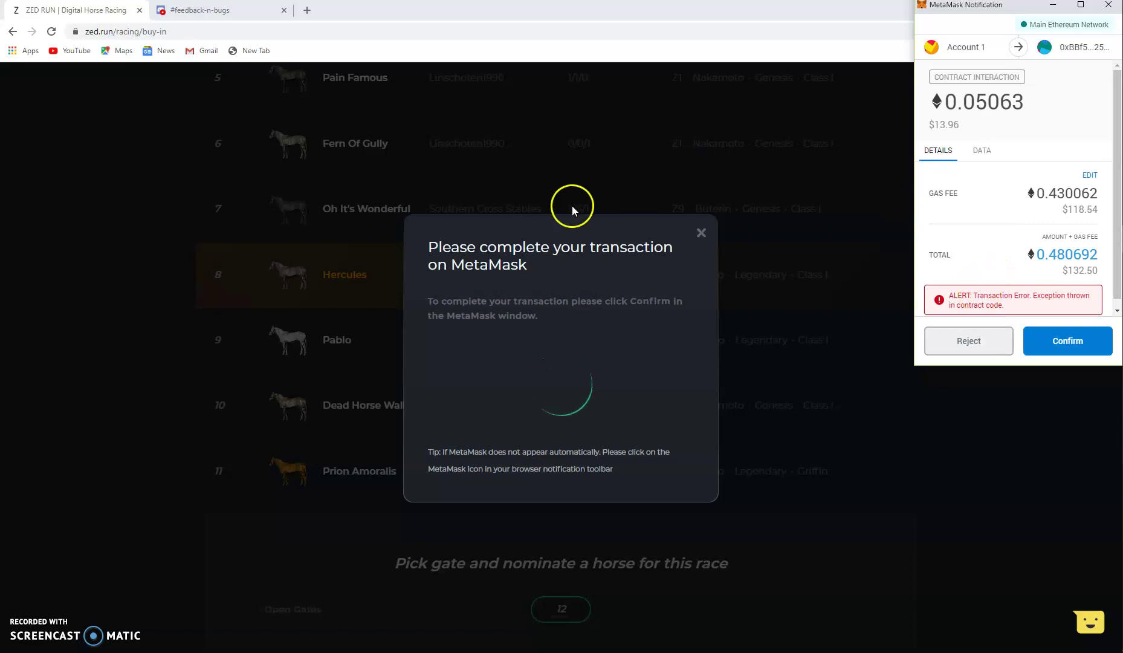
left_click(968, 341)
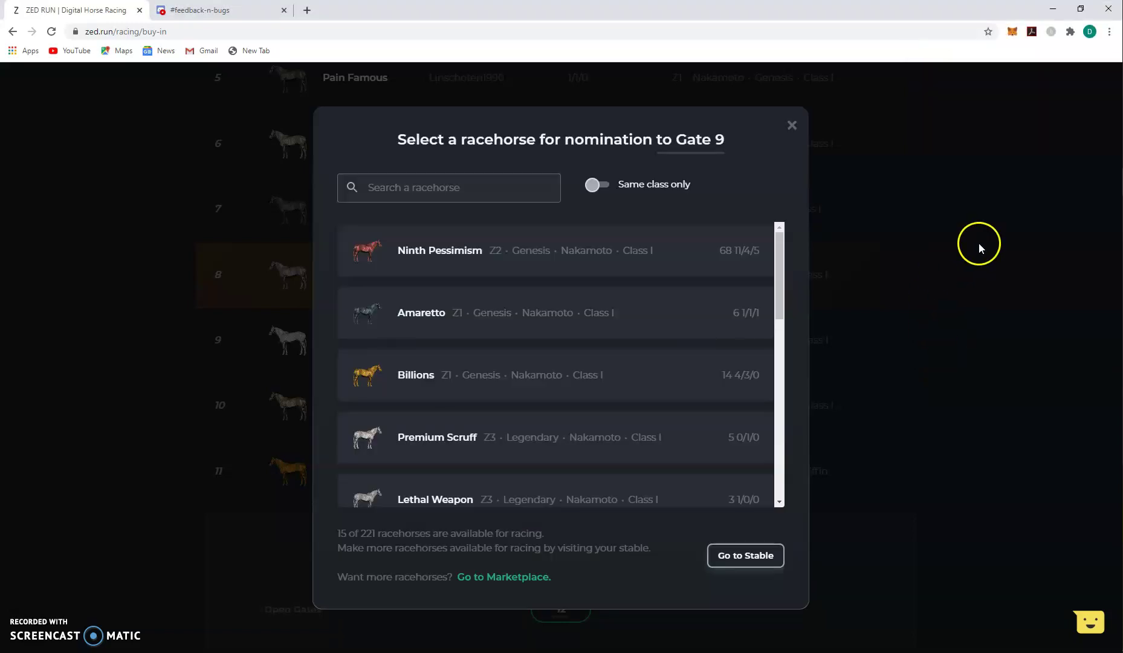
- Close the Gate 9 picker, nominate Hello Plus One for Gate 12, and confirm payment in MetaMask
left_click(792, 127)
scroll(641, 321, "down", 3)
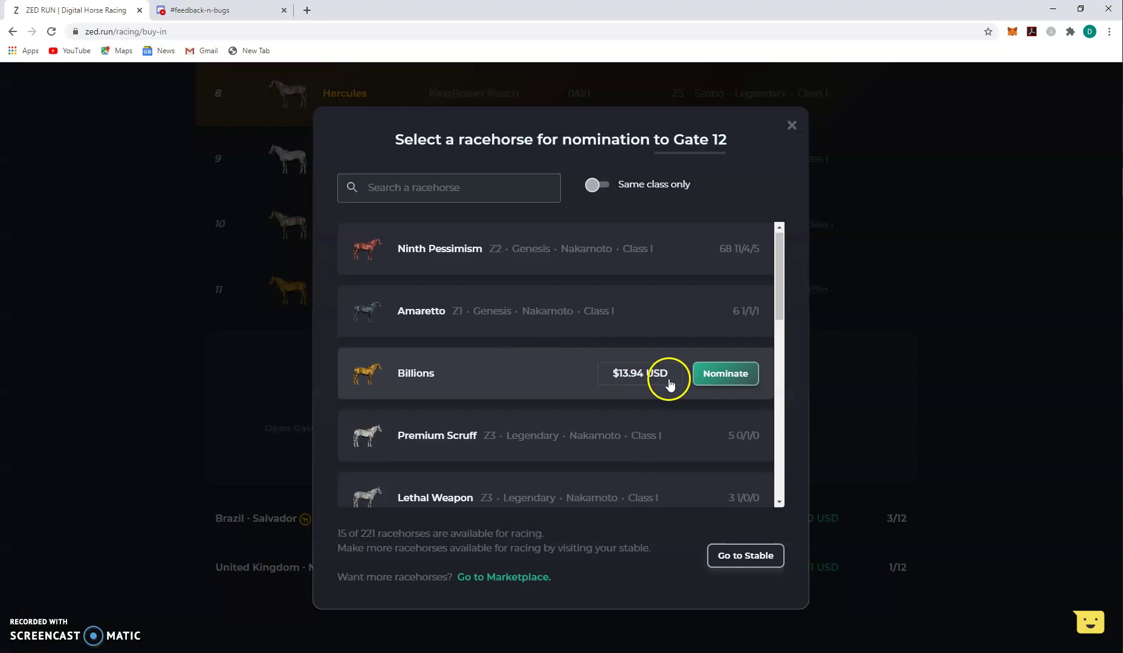
scroll(669, 385, "down", 5)
scroll(669, 384, "down", 5)
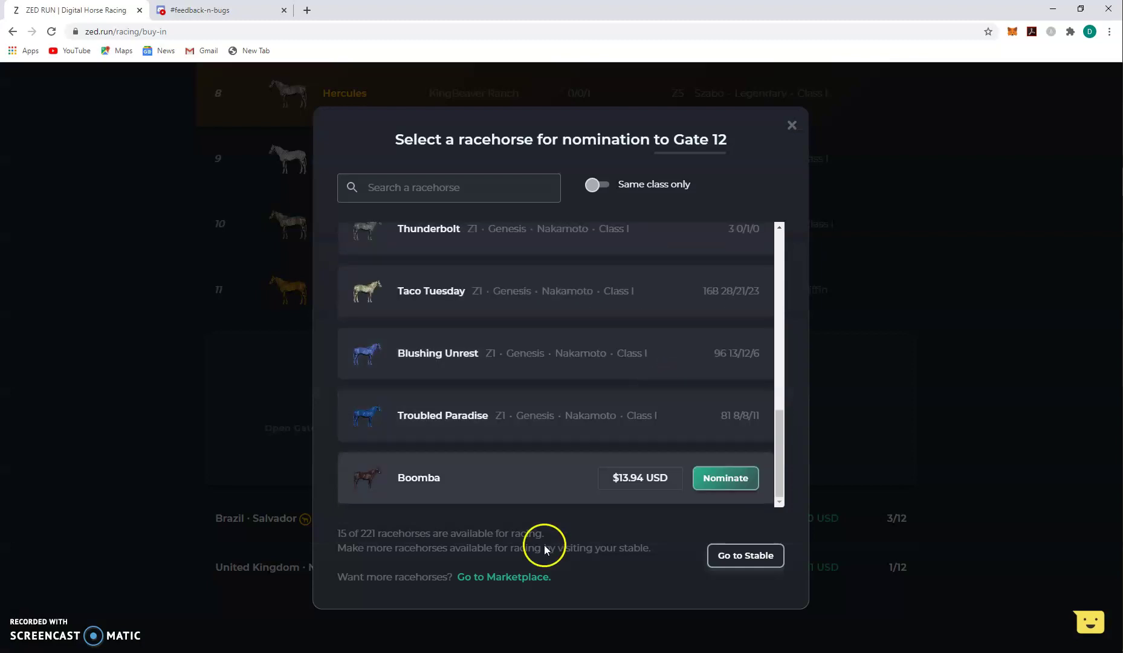
scroll(544, 494, "up", 5)
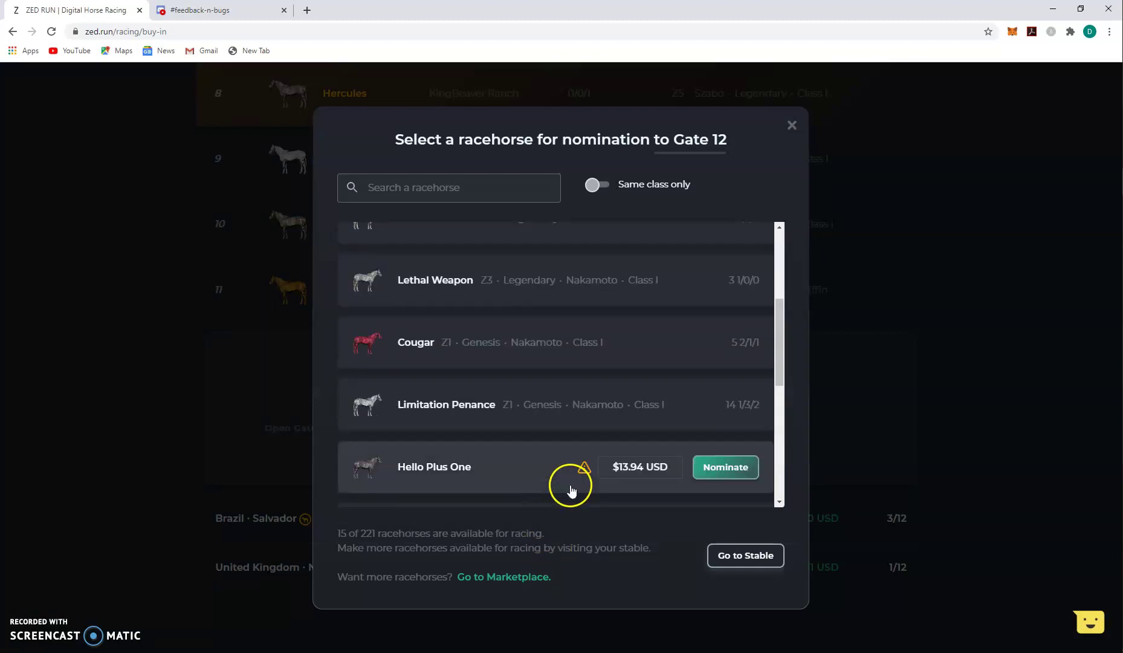
left_click(743, 467)
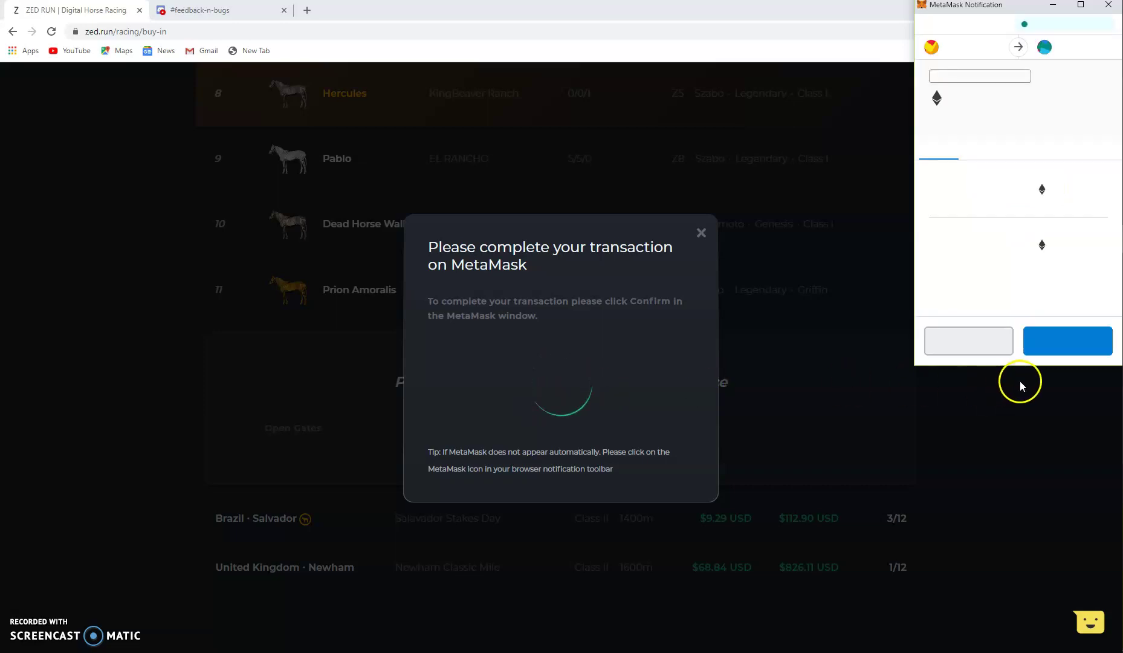
left_click(1058, 343)
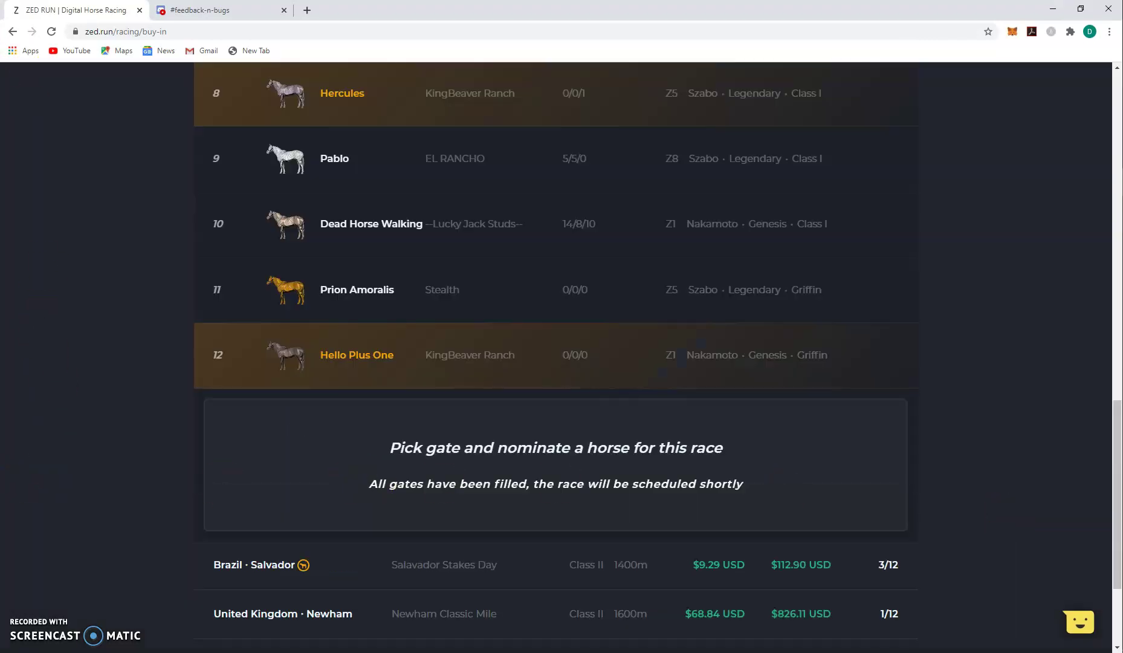
- Reload the race listings, filter to Griffin-class races, and close the wallet activity popup
left_click(51, 32)
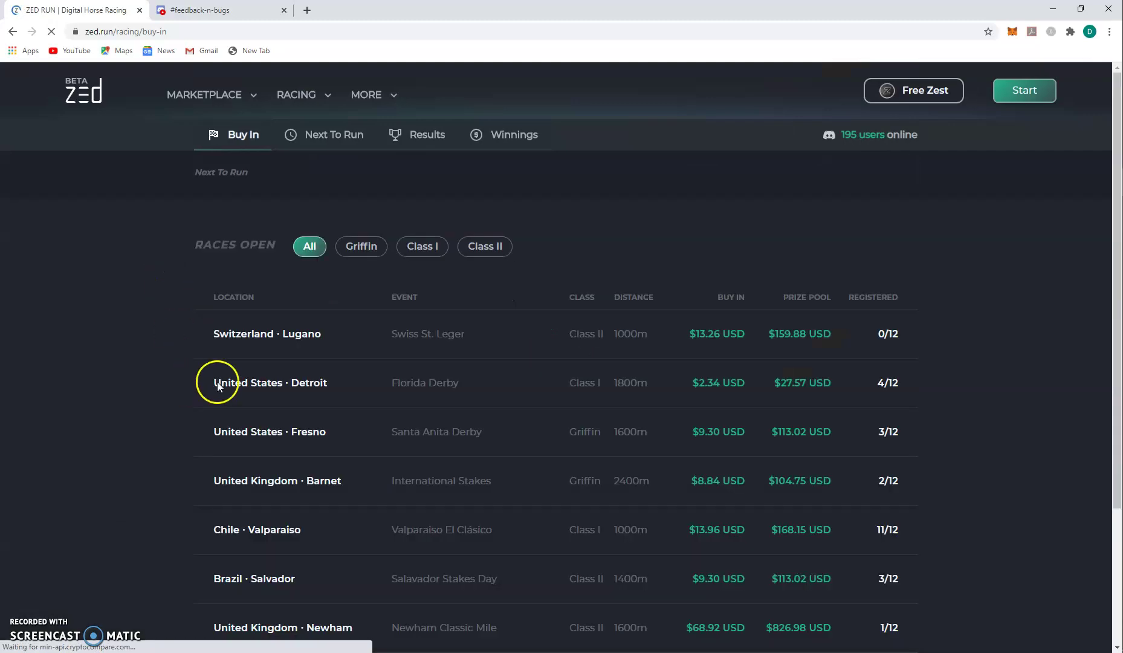
left_click(376, 244)
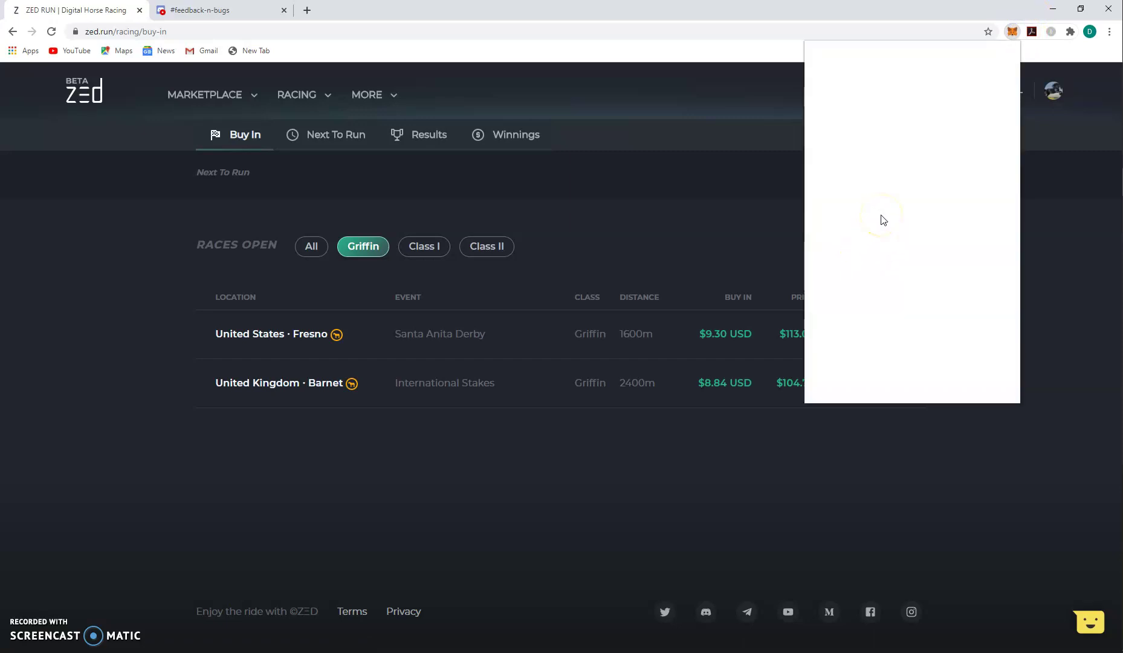
scroll(888, 193, "down", 1)
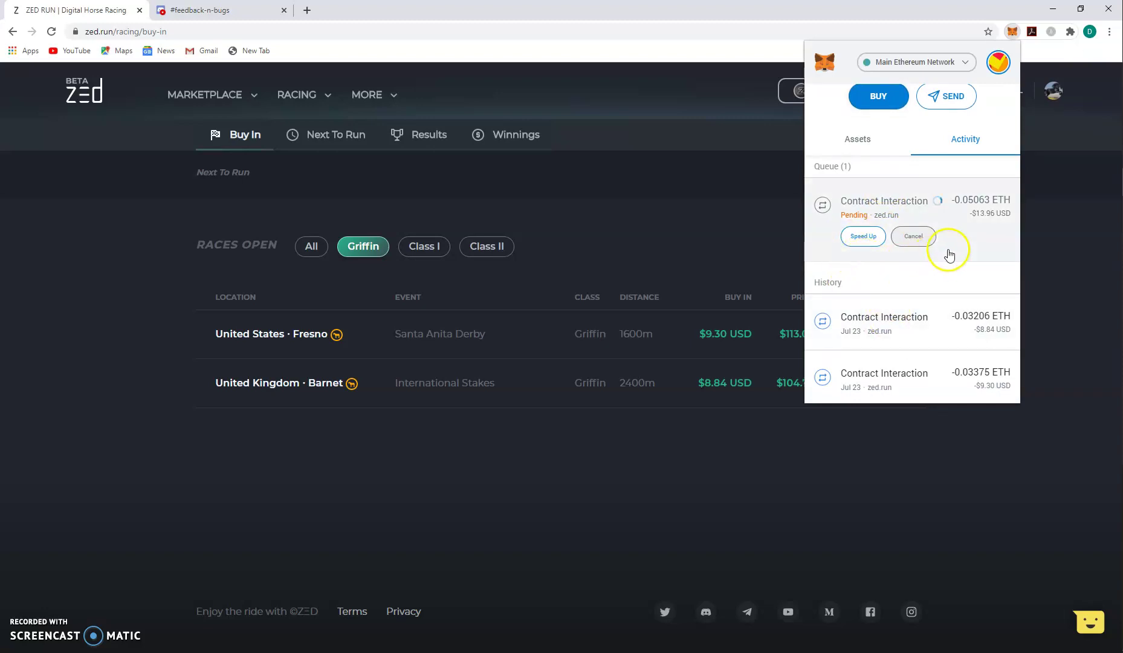
left_click(471, 465)
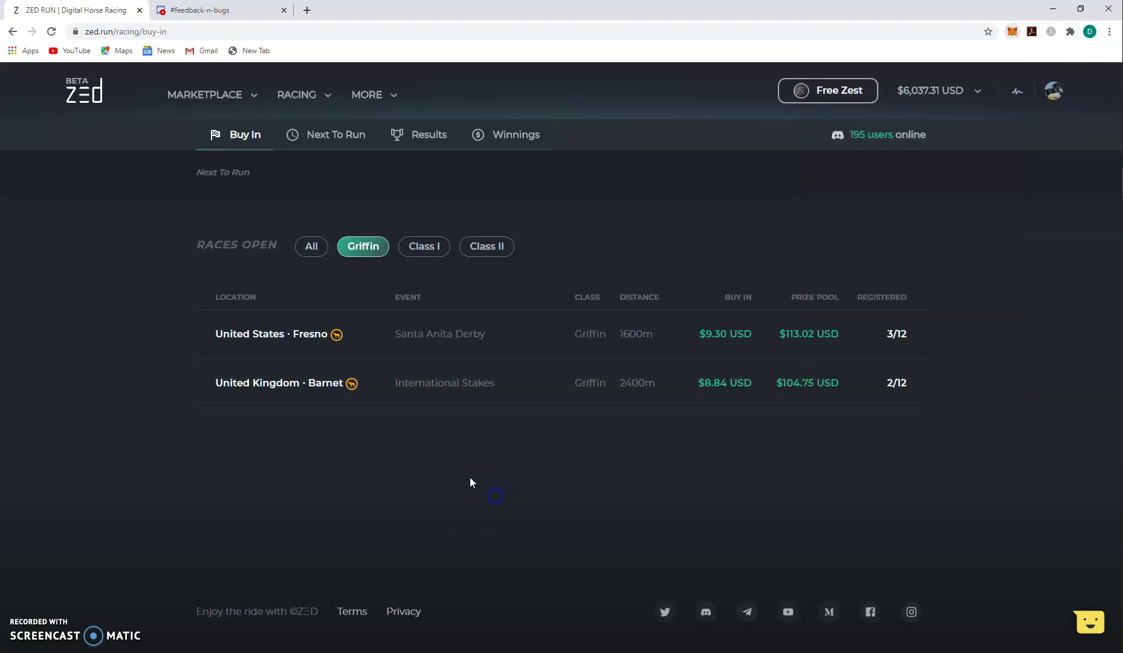
- Nominate Beaver's Bend for Gate 4 of the Fresno Santa Anita Derby and confirm the payment
left_click(337, 332)
scroll(365, 332, "down", 3)
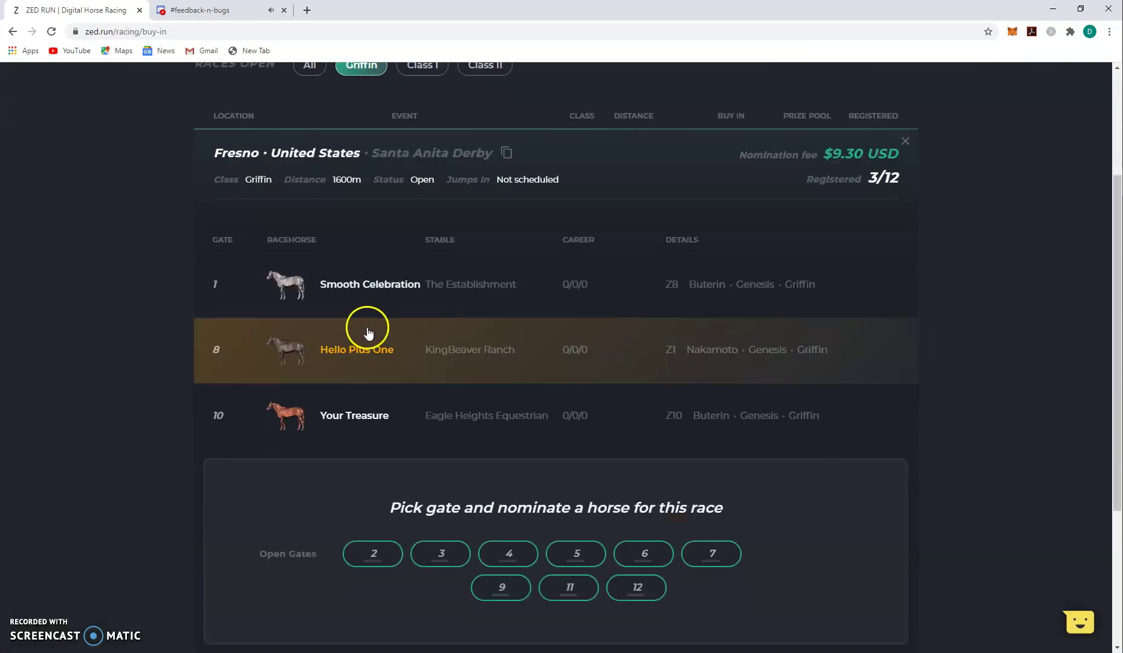
left_click(511, 555)
mouse_move(754, 257)
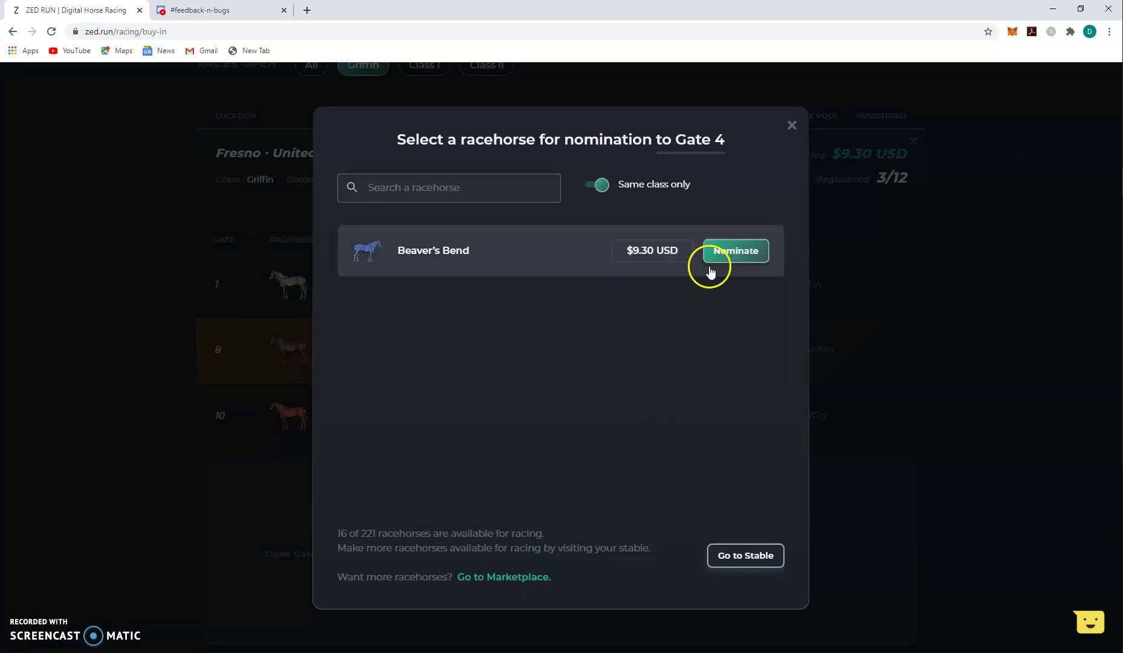
left_click(725, 255)
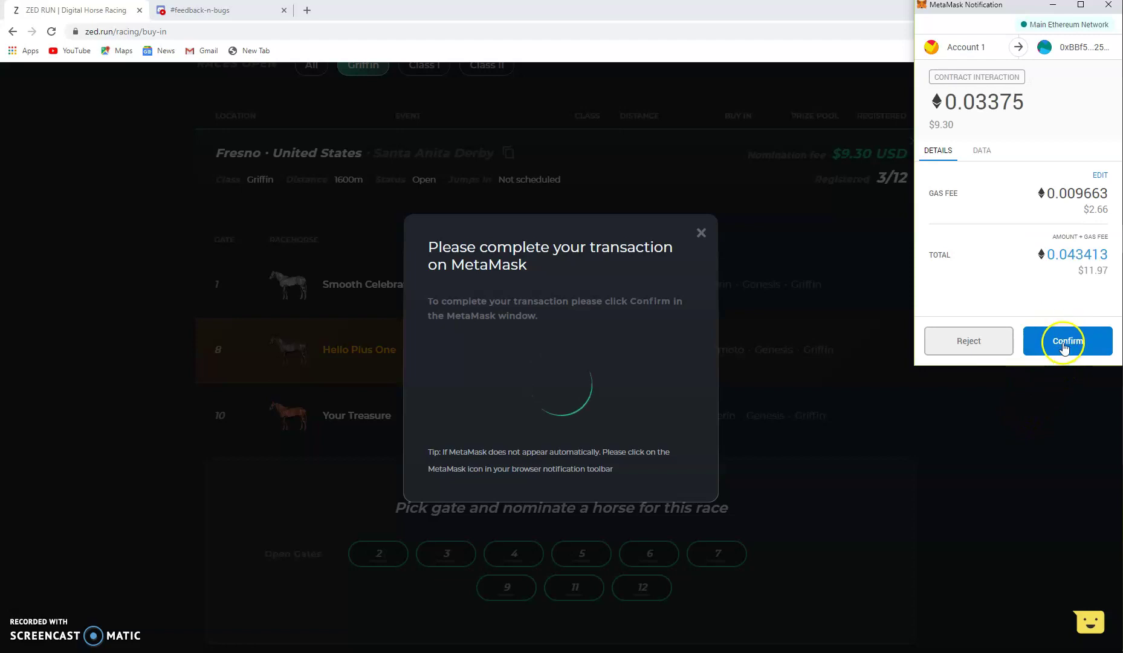
left_click(1064, 342)
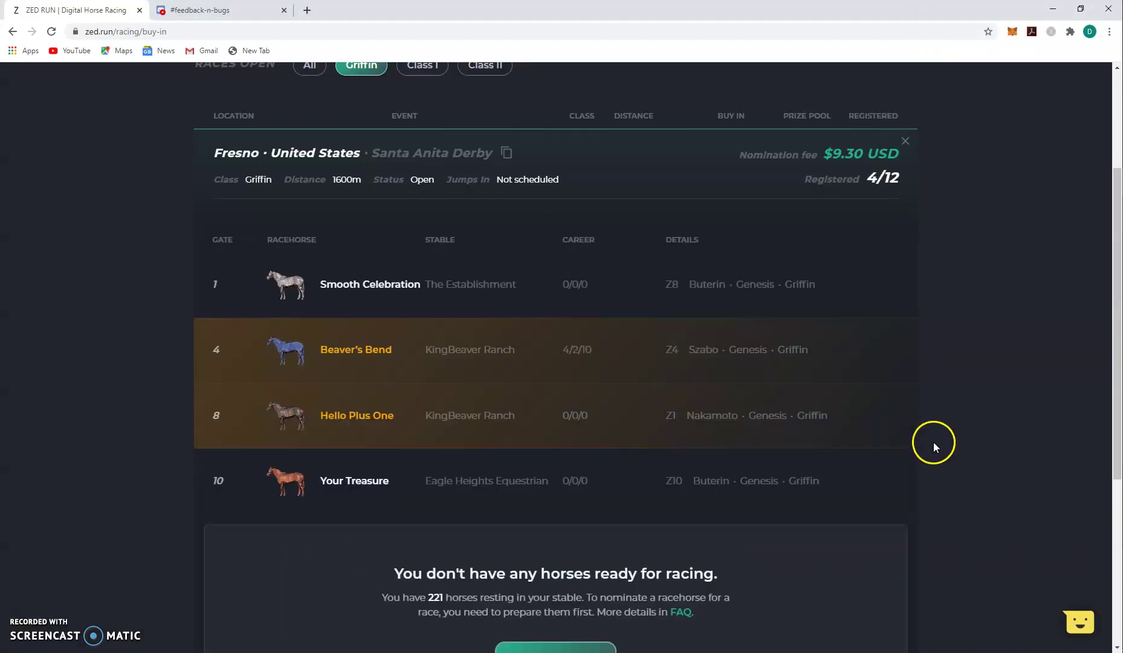
- Switch the open-races list back to showing all classes
scroll(918, 501, "up", 3)
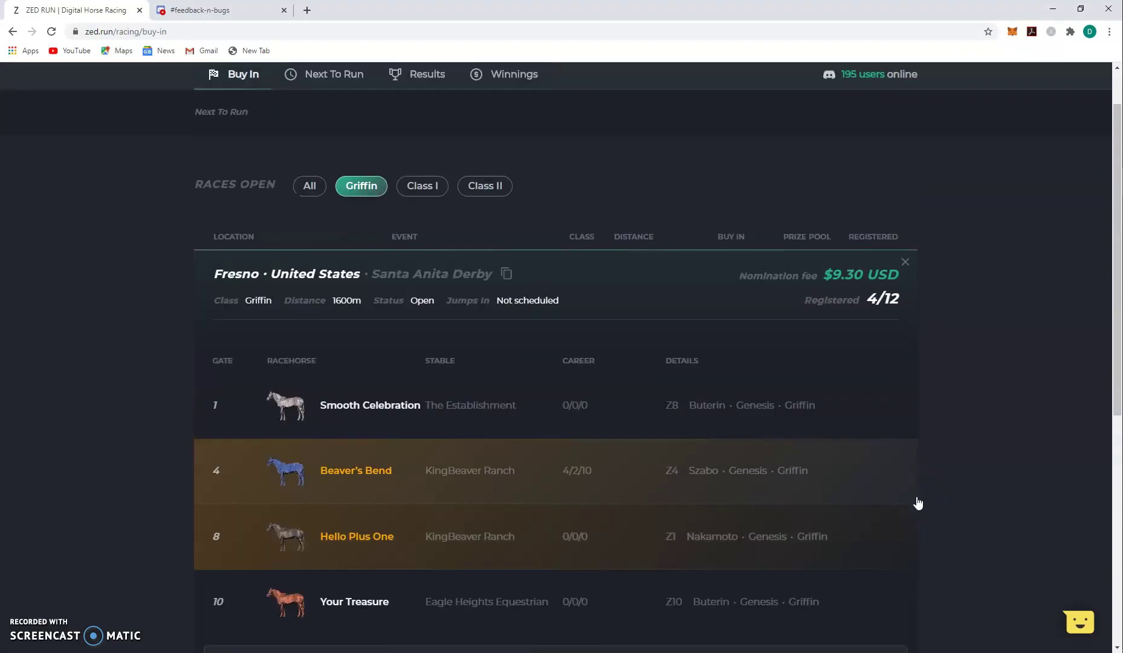
scroll(909, 502, "down", 7)
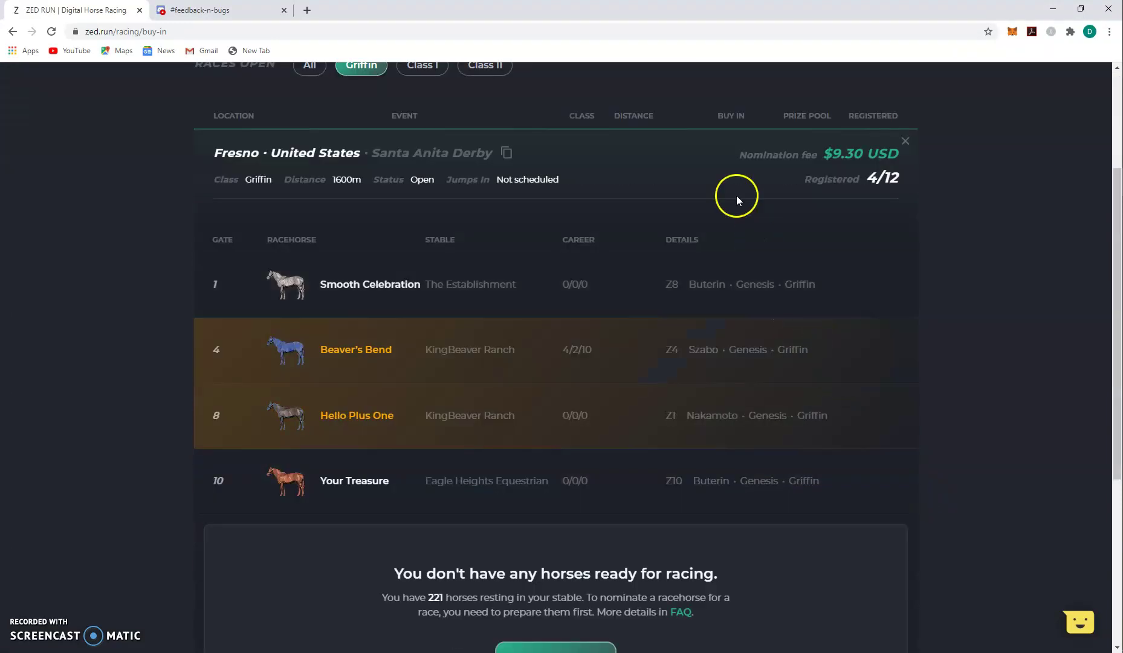
scroll(423, 269, "down", 1)
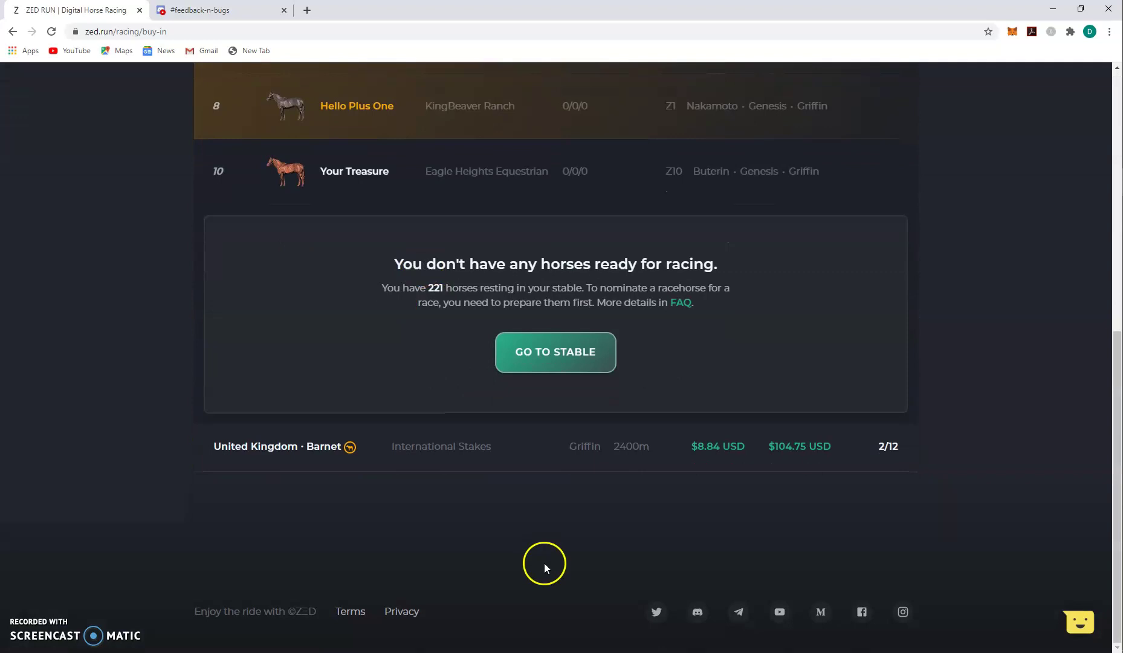
scroll(544, 560, "up", 8)
left_click(307, 238)
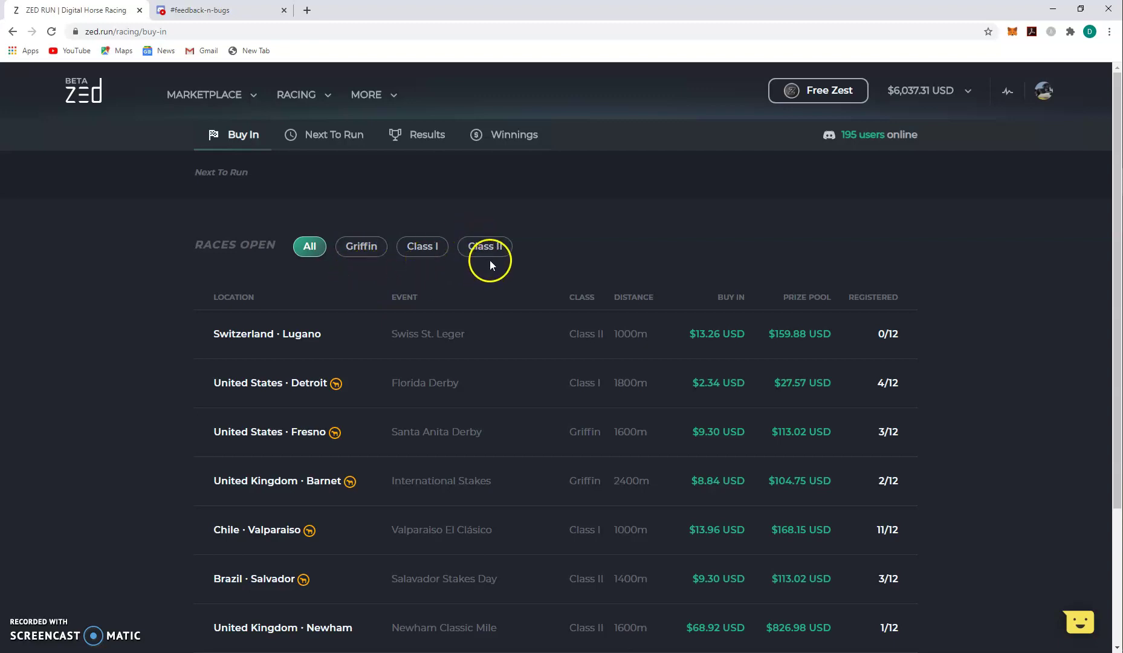
- Open the MetaMask wallet's Activity to see the pending 0.05063 ETH contract interaction
scroll(491, 245, "down", 2)
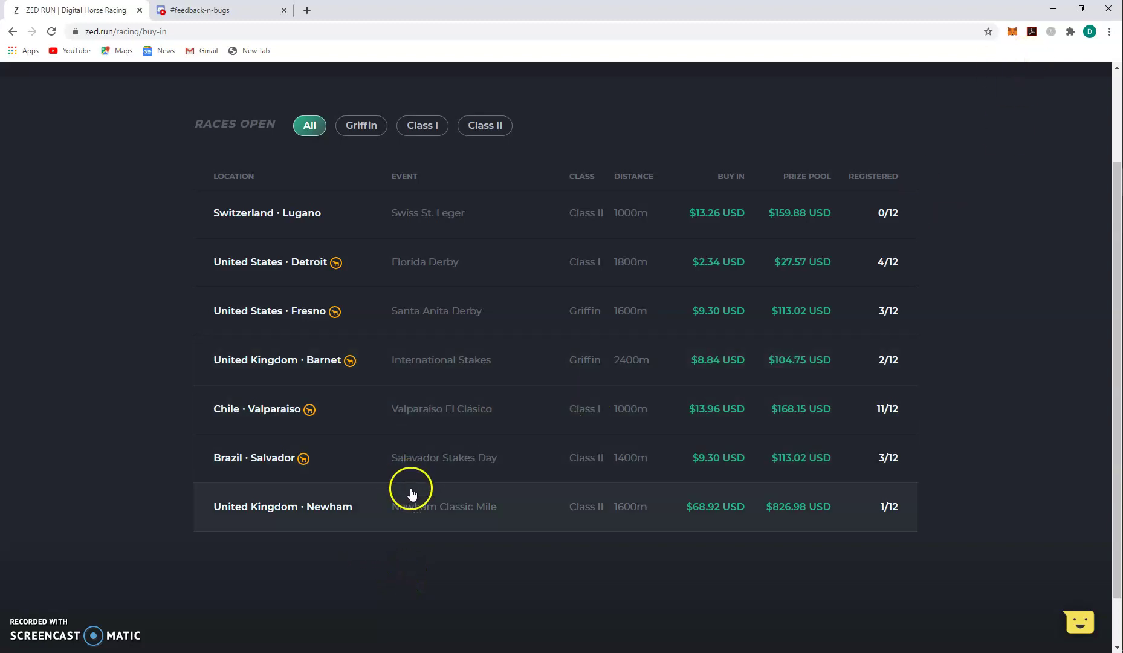
scroll(387, 487, "up", 2)
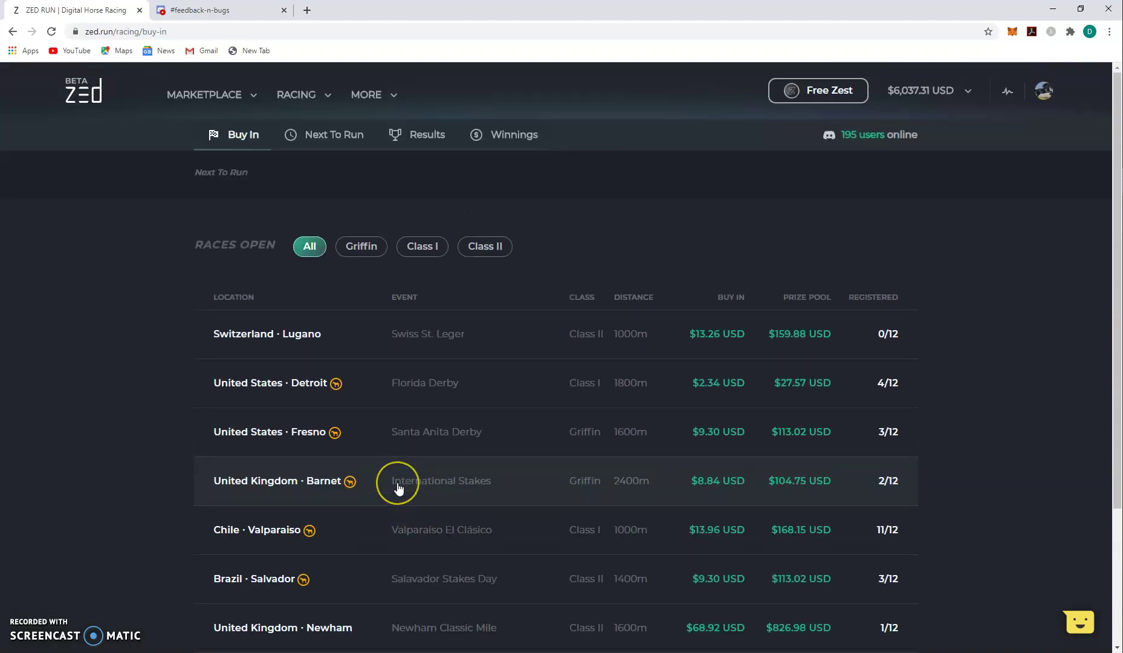
left_click(407, 437)
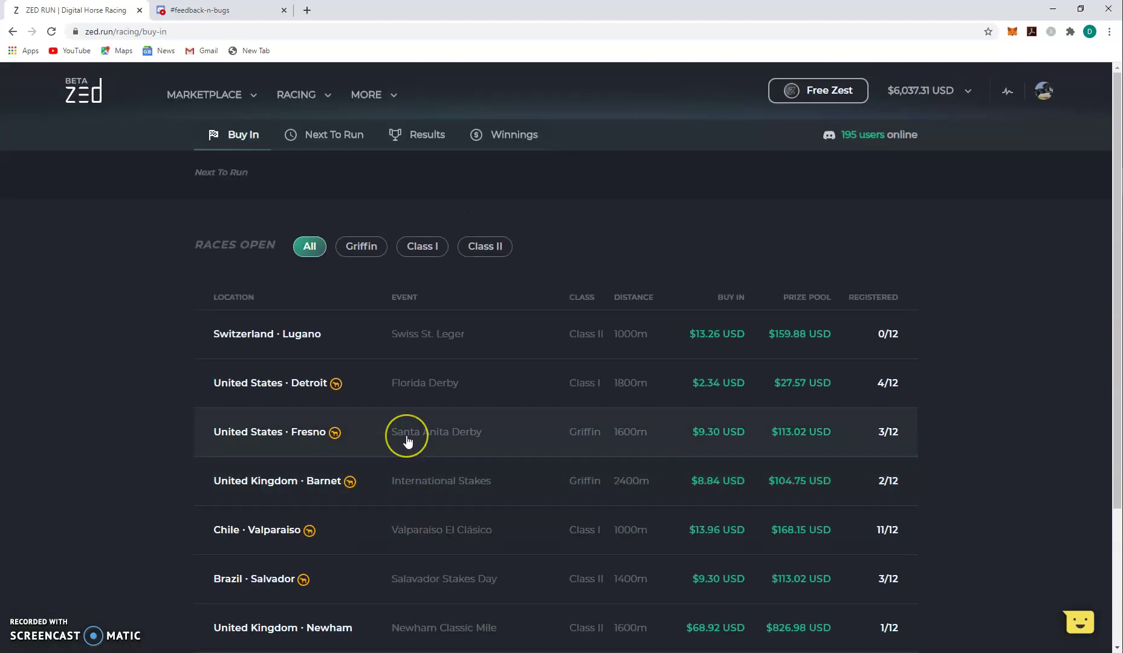
scroll(408, 442, "down", 1)
left_click(396, 441)
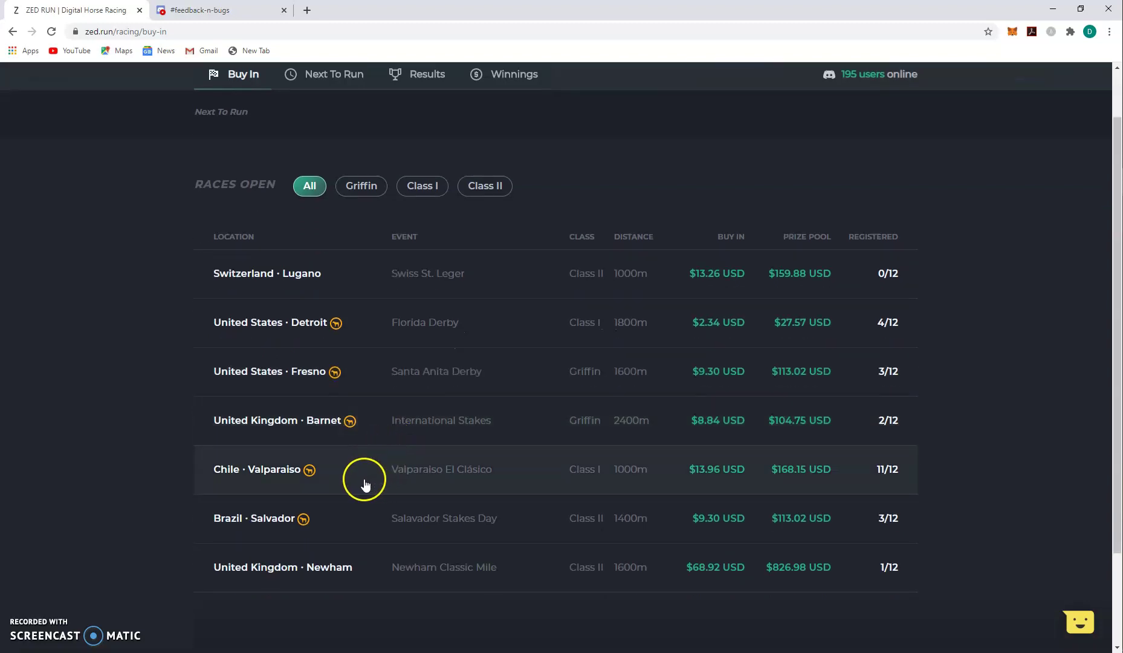
left_click(1018, 35)
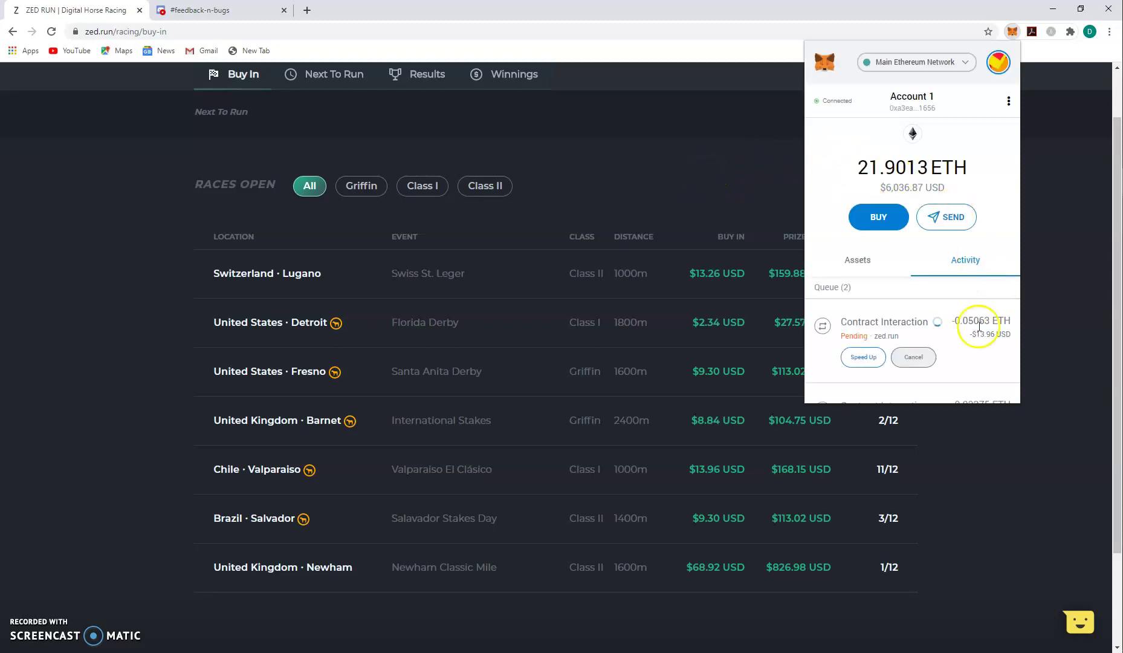
- Speed up the pending entry payment with the Fast gas fee, then close the wallet
left_click(873, 364)
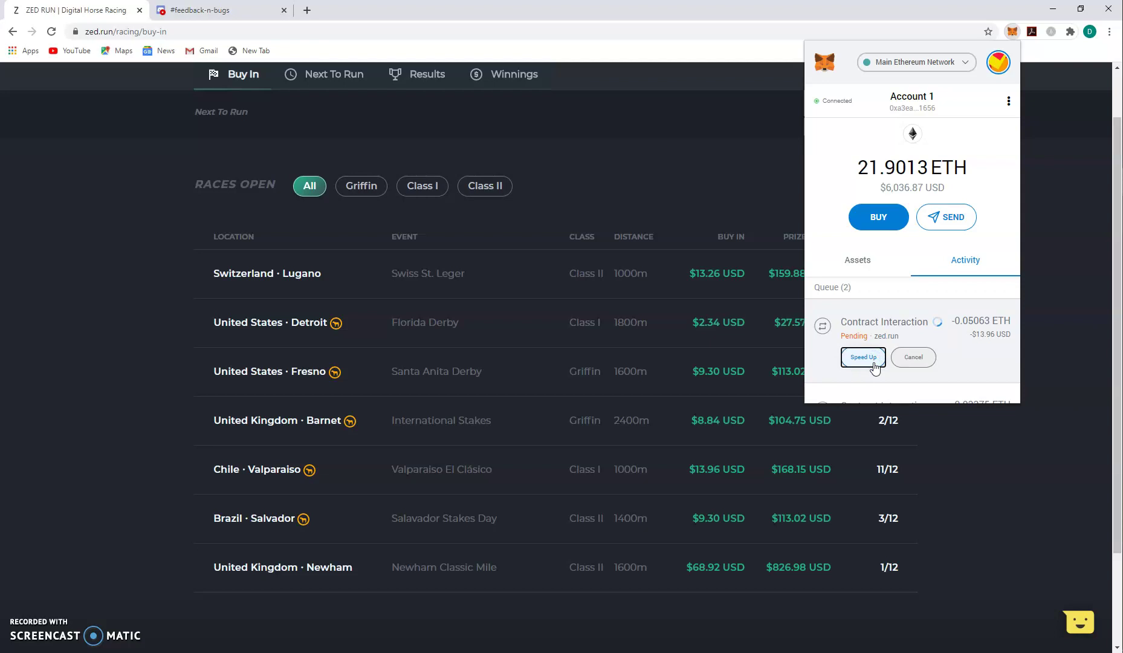
left_click(888, 330)
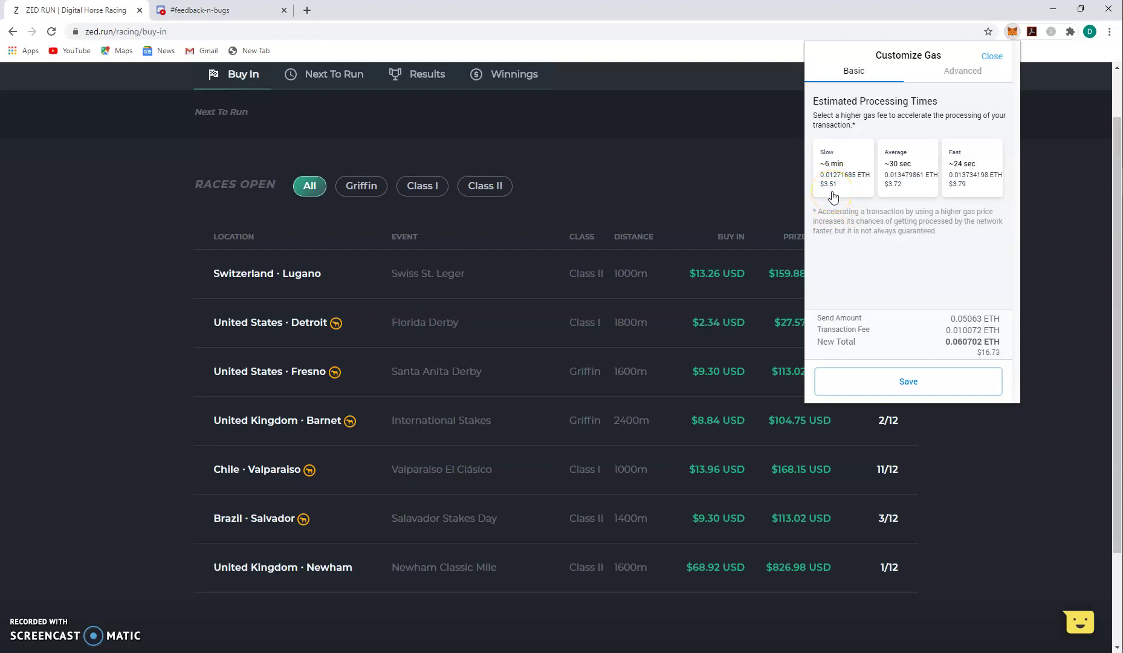
left_click(907, 192)
left_click(978, 192)
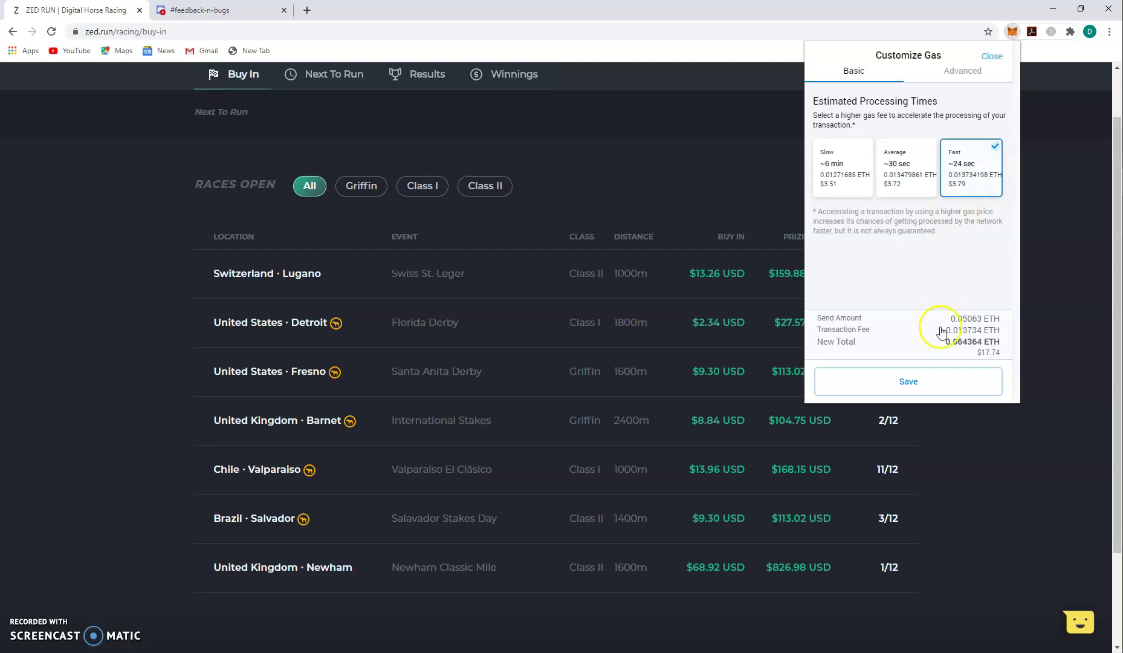
left_click(926, 386)
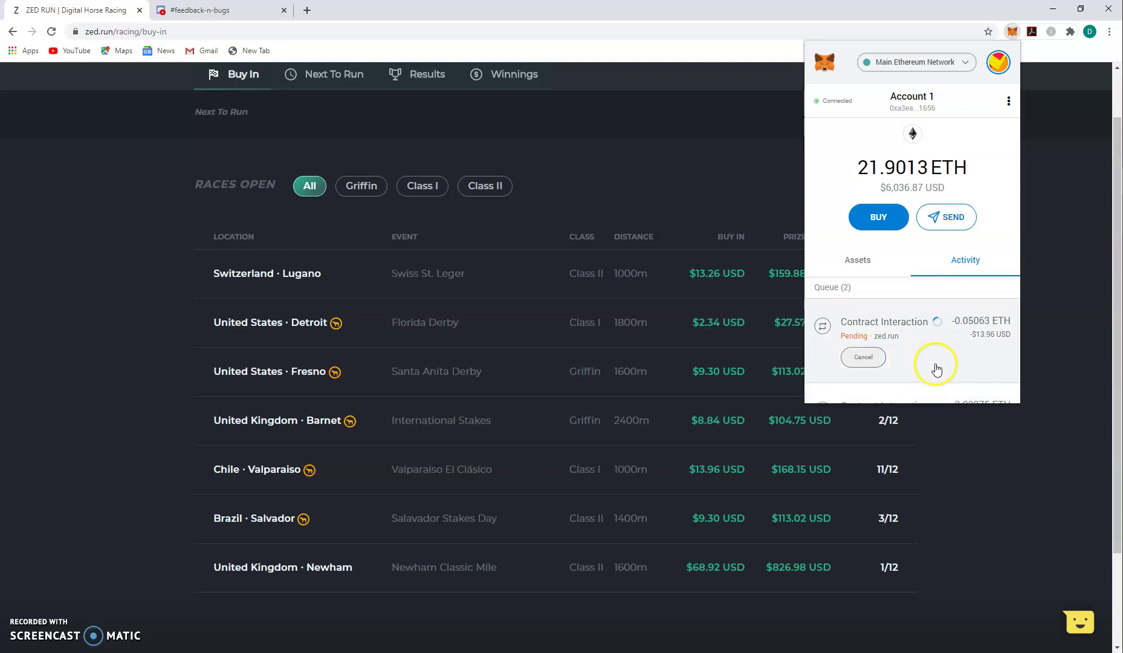
left_click(598, 128)
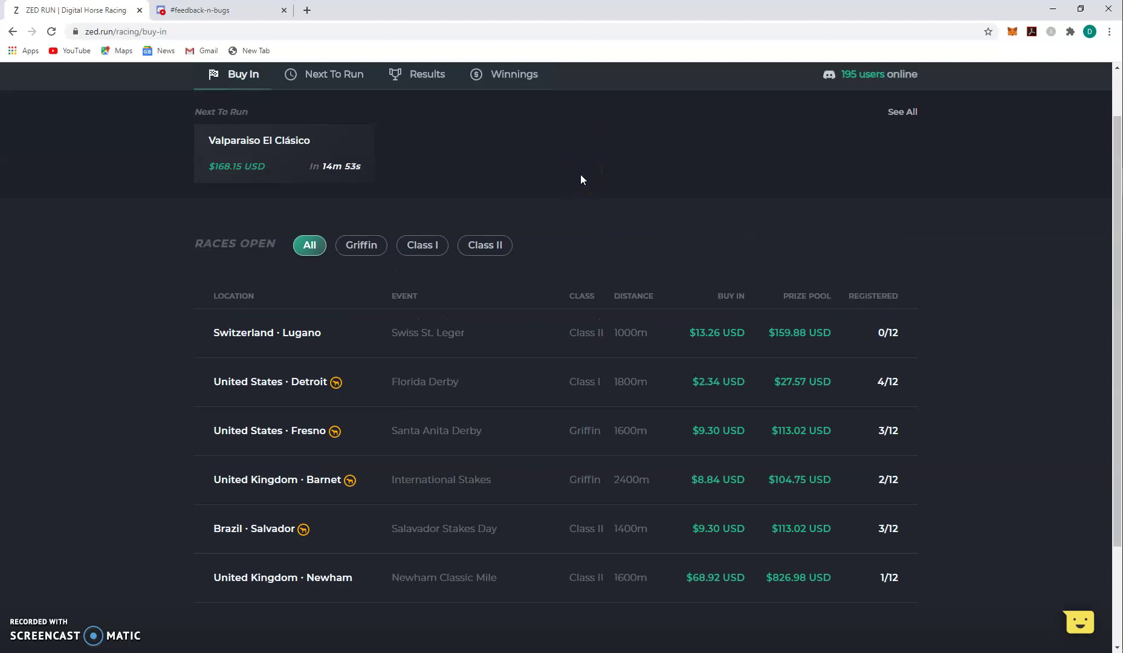
- Open Valparaiso El Clásico's race page from Next To Run and review its 12 filled gates
scroll(637, 232, "down", 3)
scroll(638, 230, "up", 4)
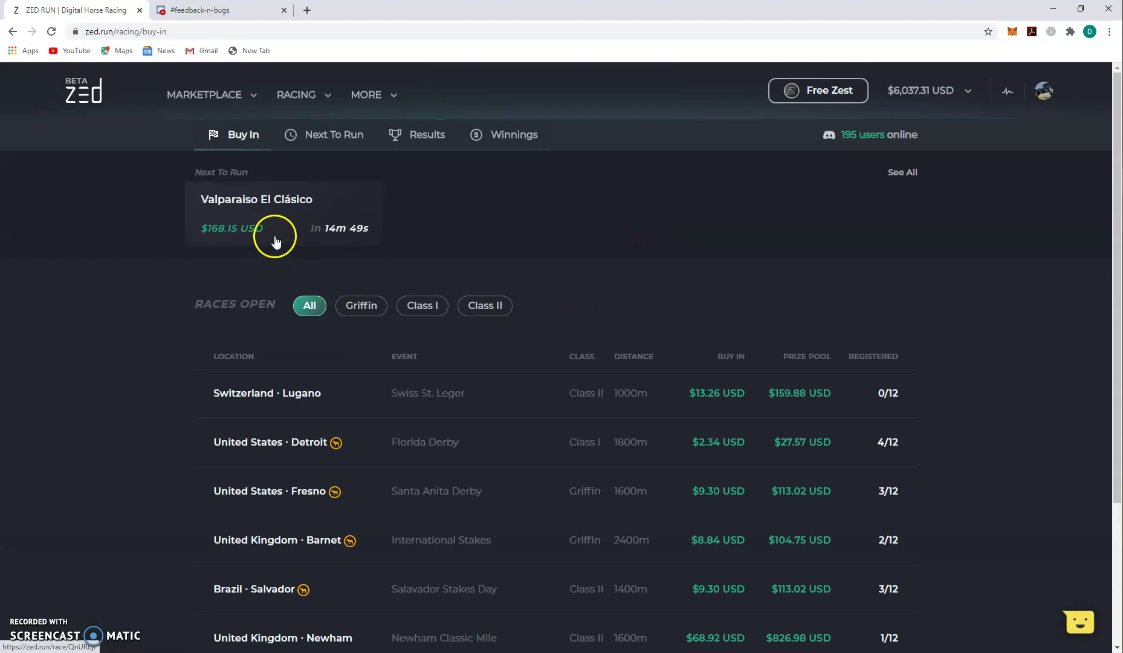
left_click(297, 211)
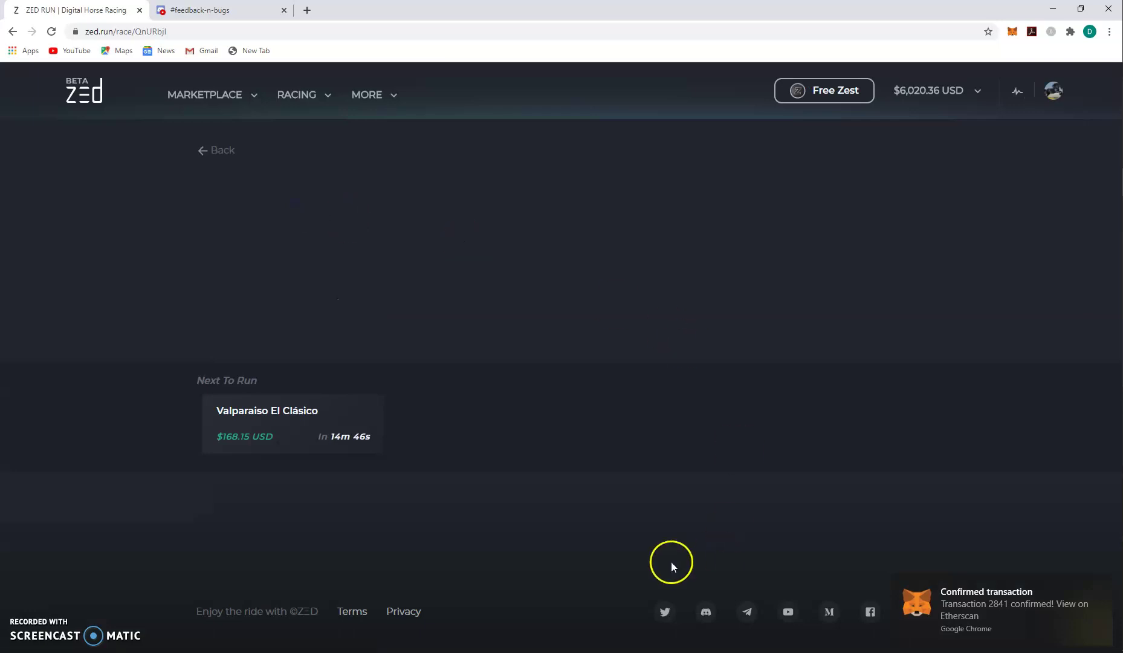
scroll(429, 436, "down", 1)
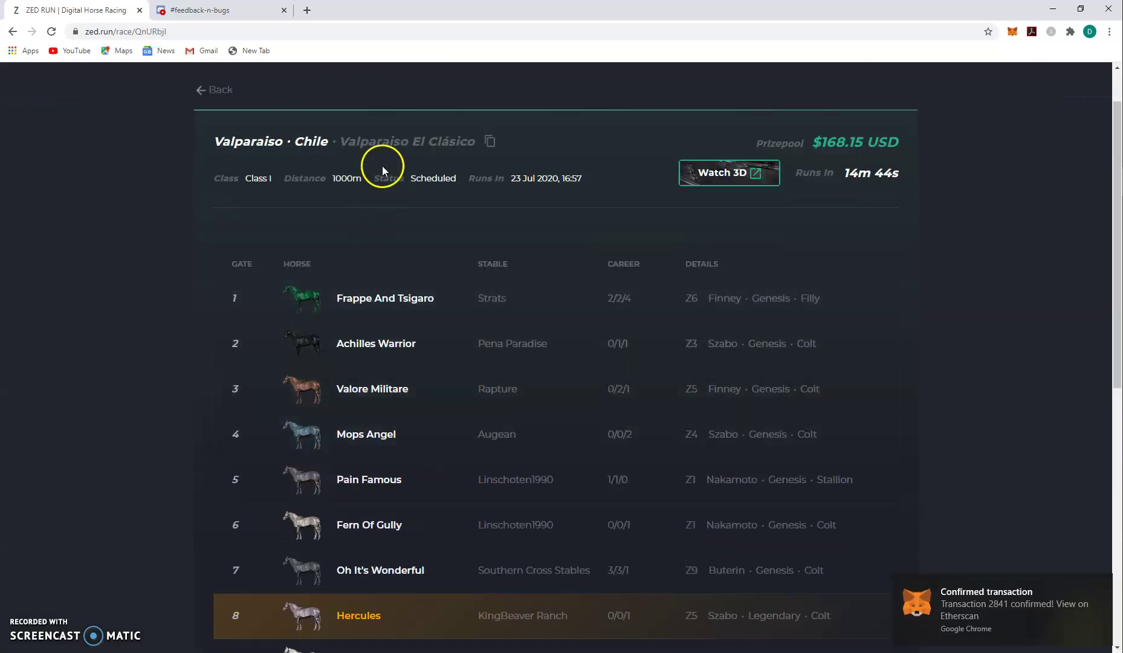
scroll(306, 144, "down", 4)
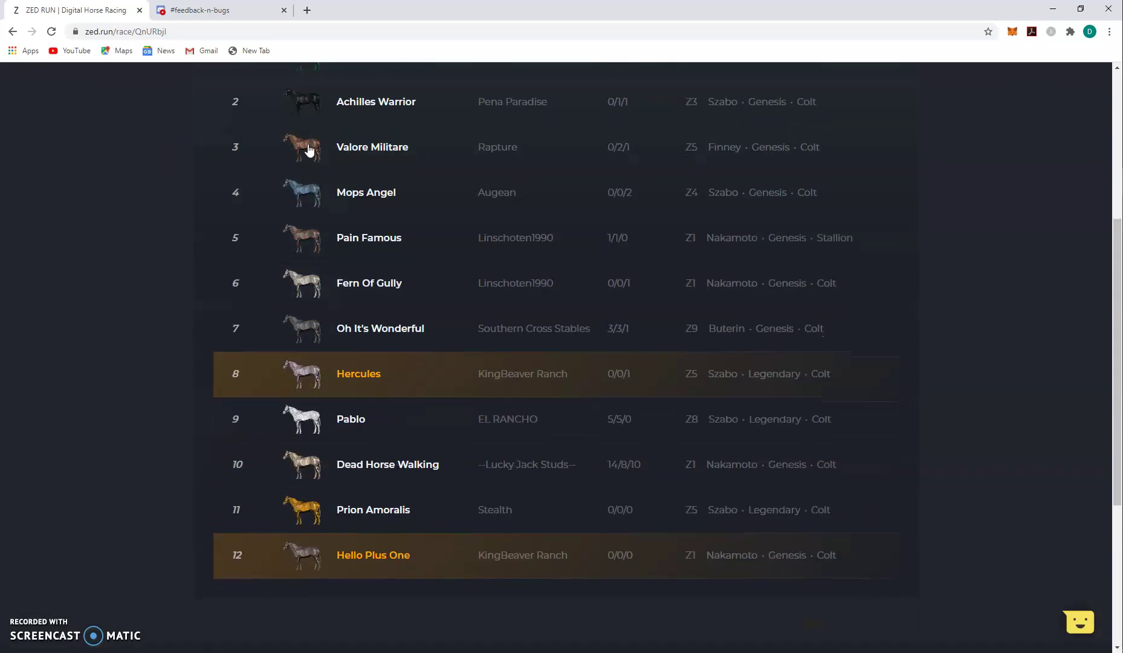
scroll(338, 181, "up", 3)
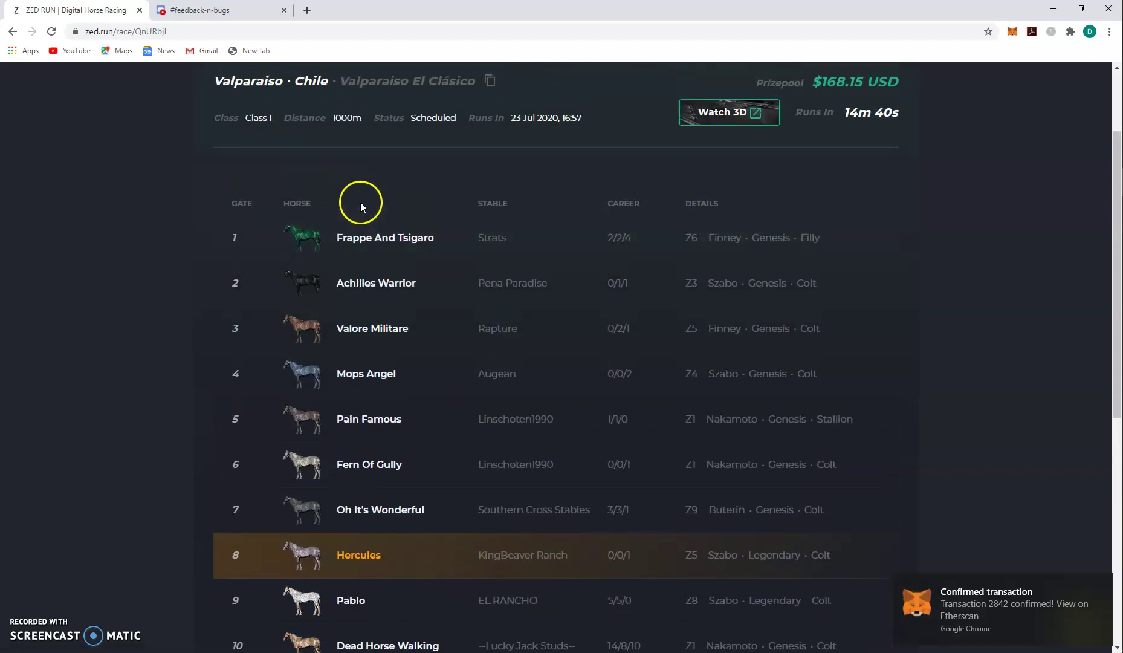
scroll(358, 200, "down", 2)
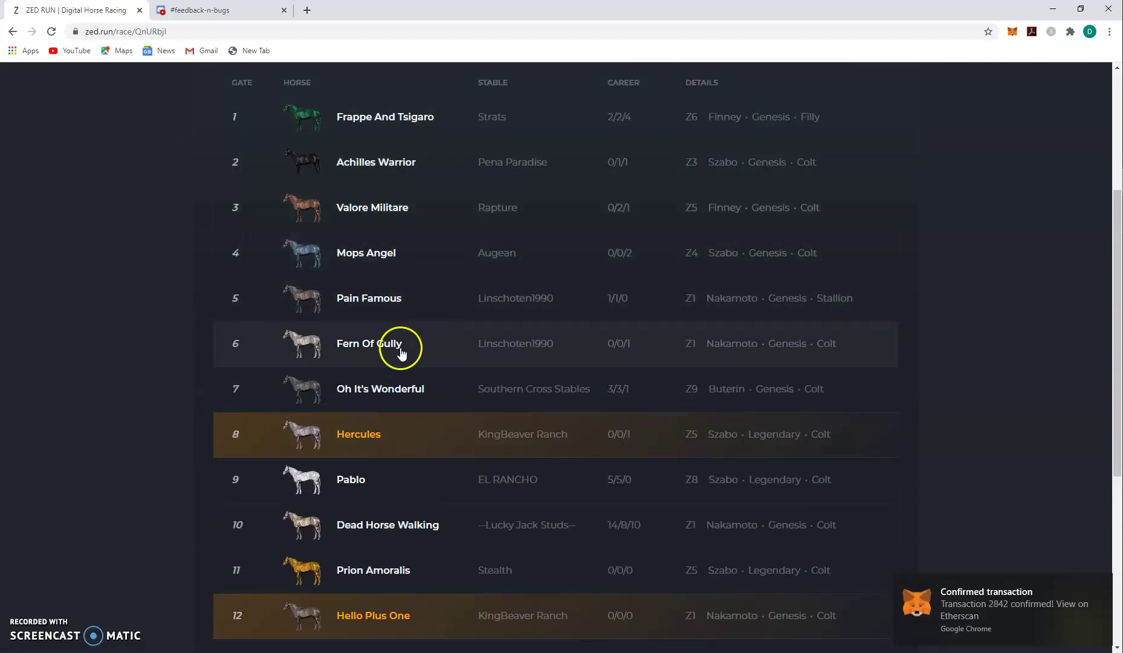
scroll(418, 347, "up", 4)
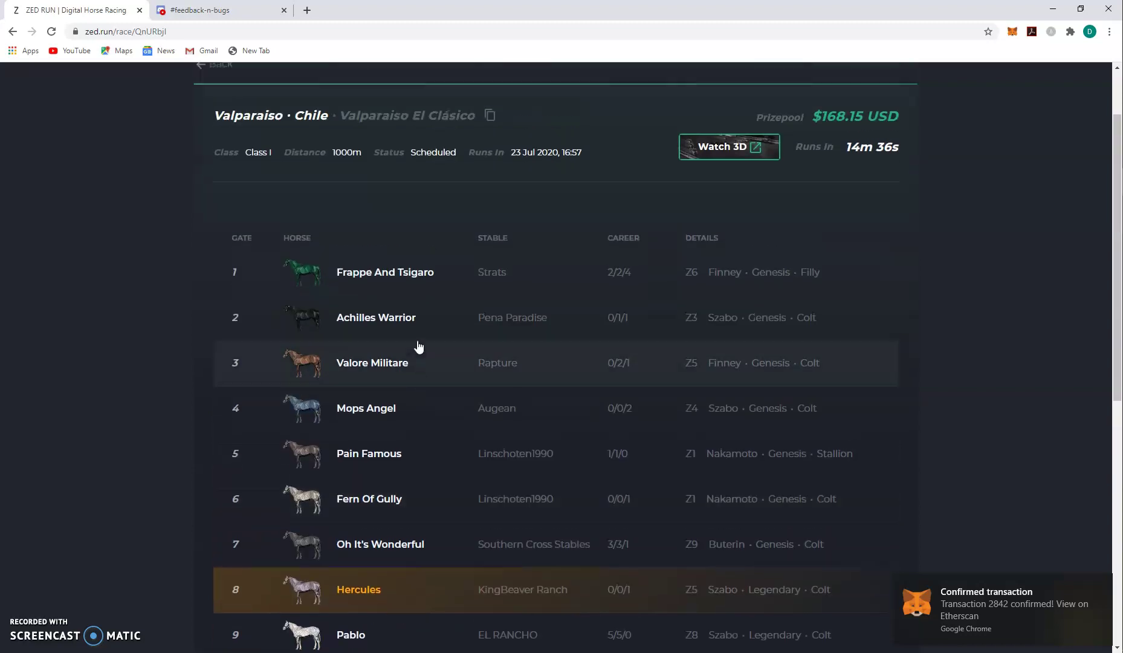
scroll(415, 297, "down", 3)
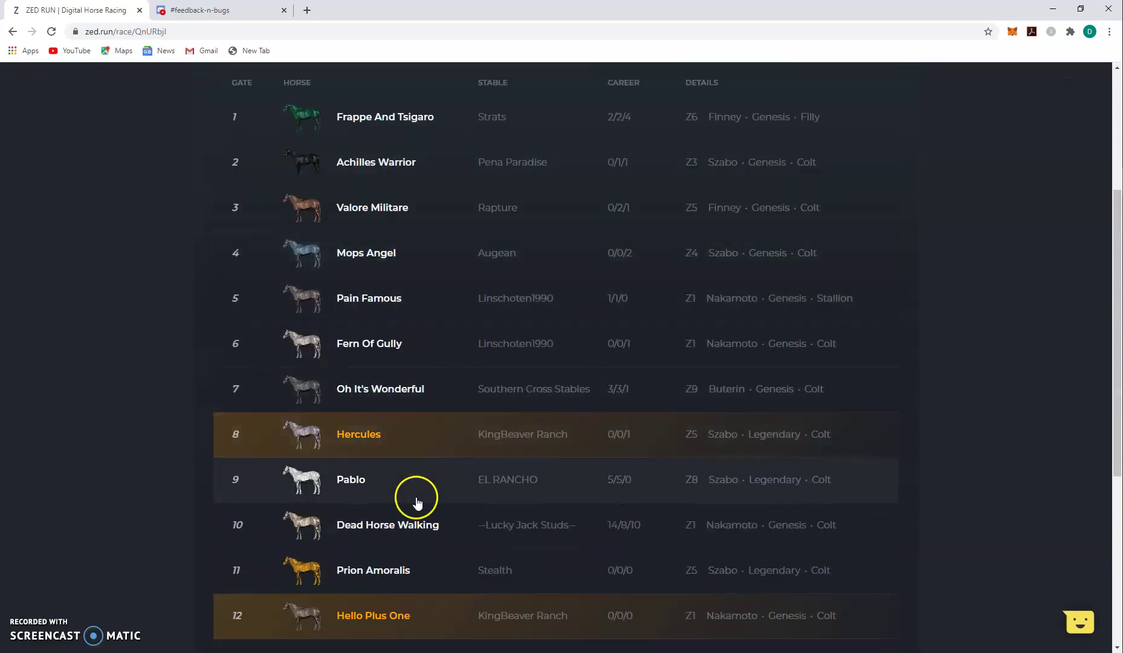
scroll(414, 512, "down", 3)
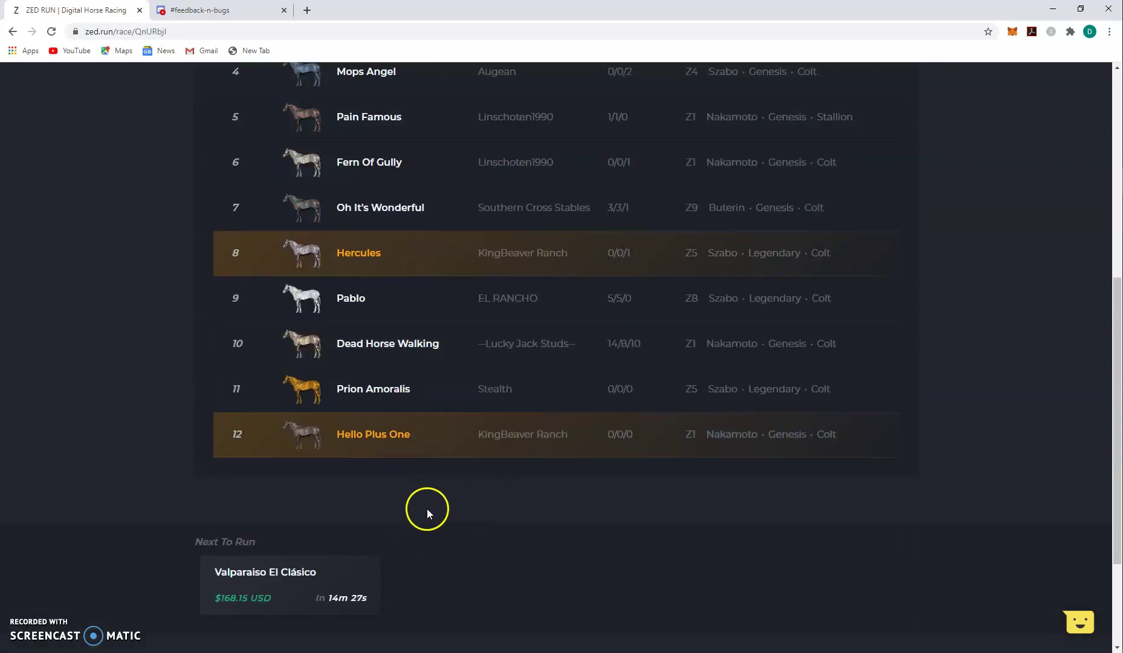
scroll(444, 498, "up", 6)
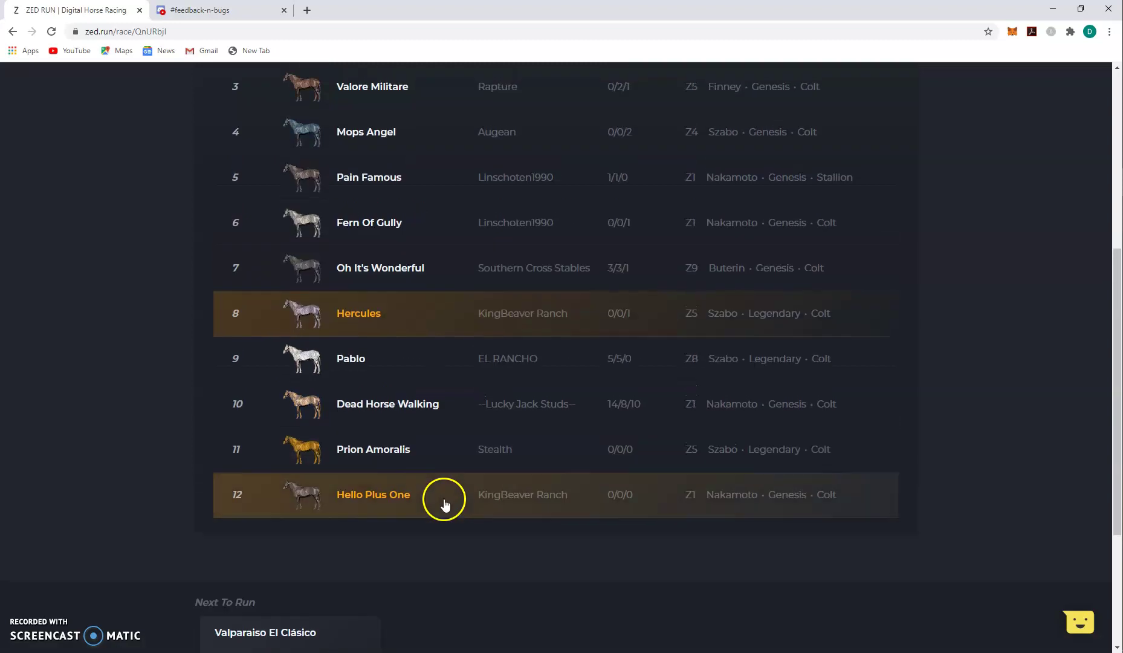
scroll(423, 501, "up", 1)
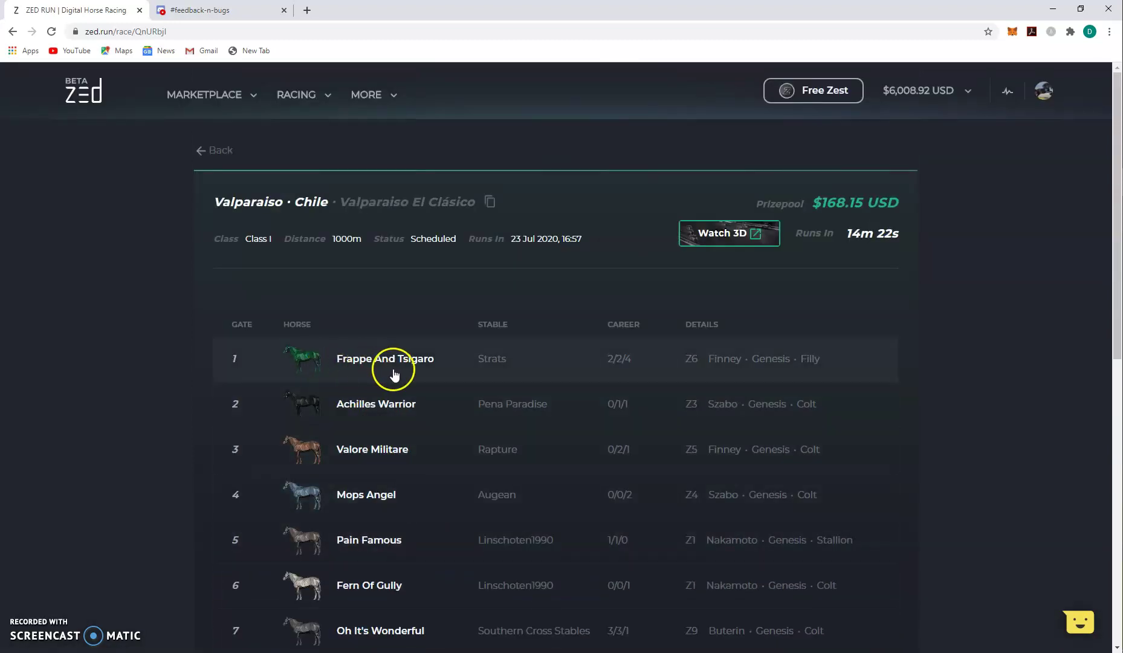
scroll(484, 338, "down", 3)
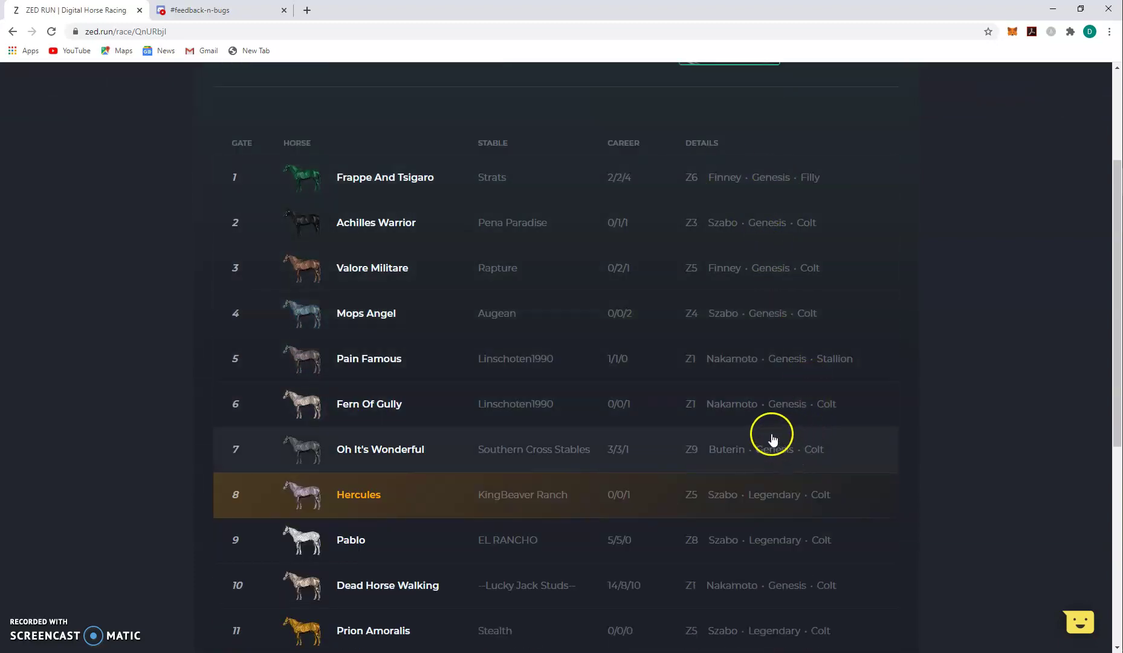
scroll(786, 432, "down", 4)
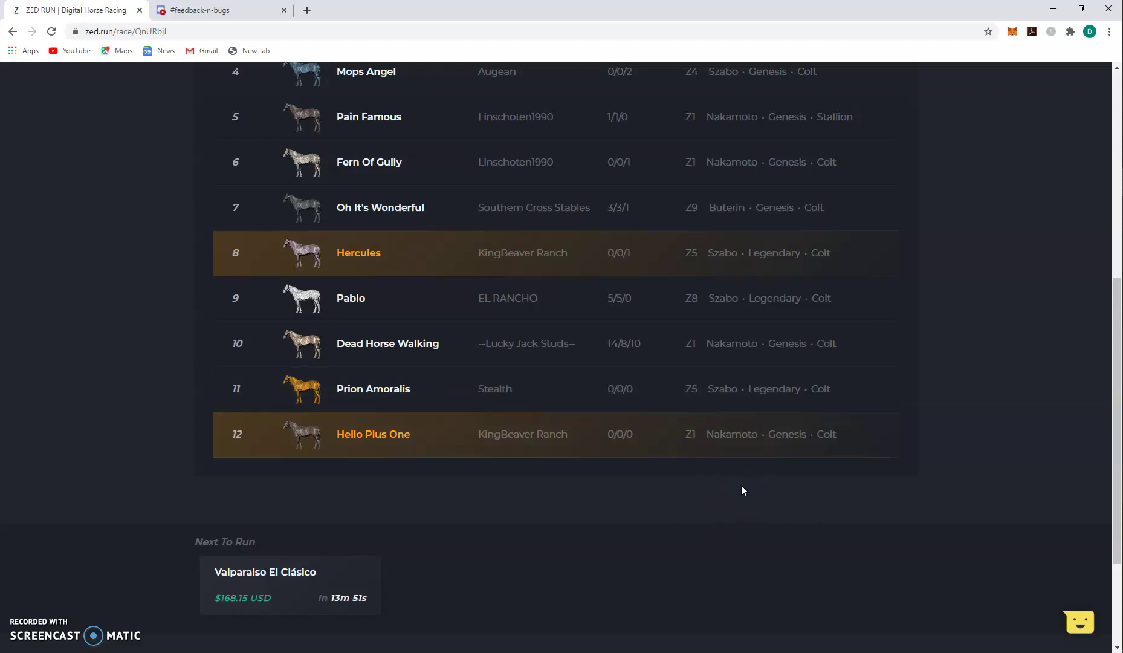
scroll(682, 488, "down", 1)
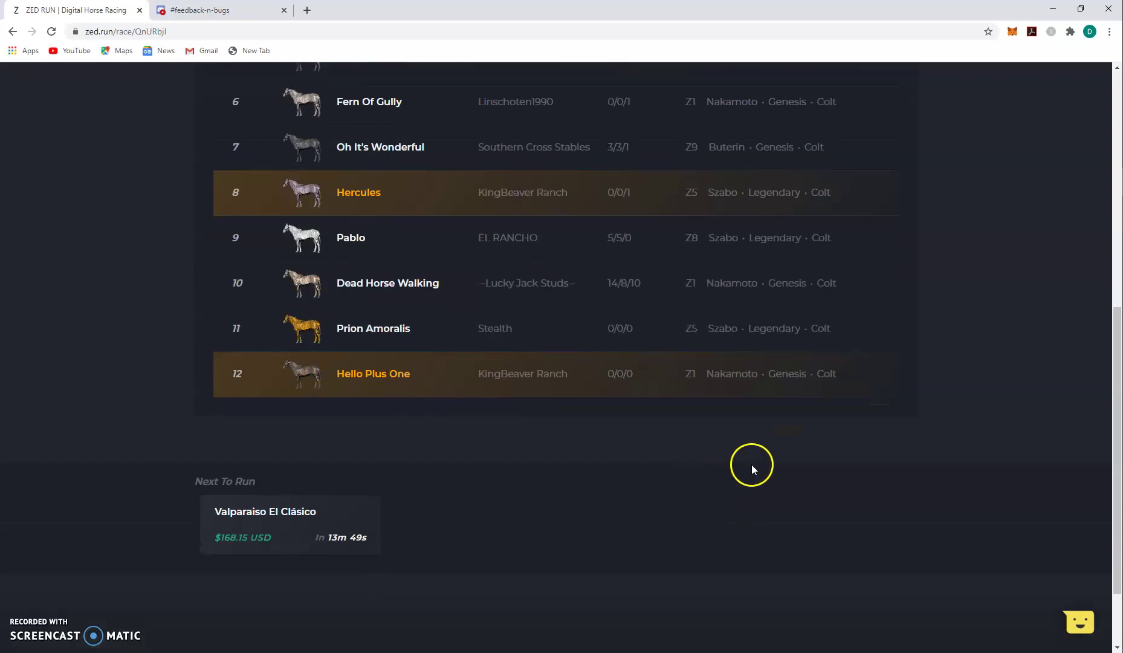
scroll(752, 464, "up", 6)
scroll(734, 478, "up", 1)
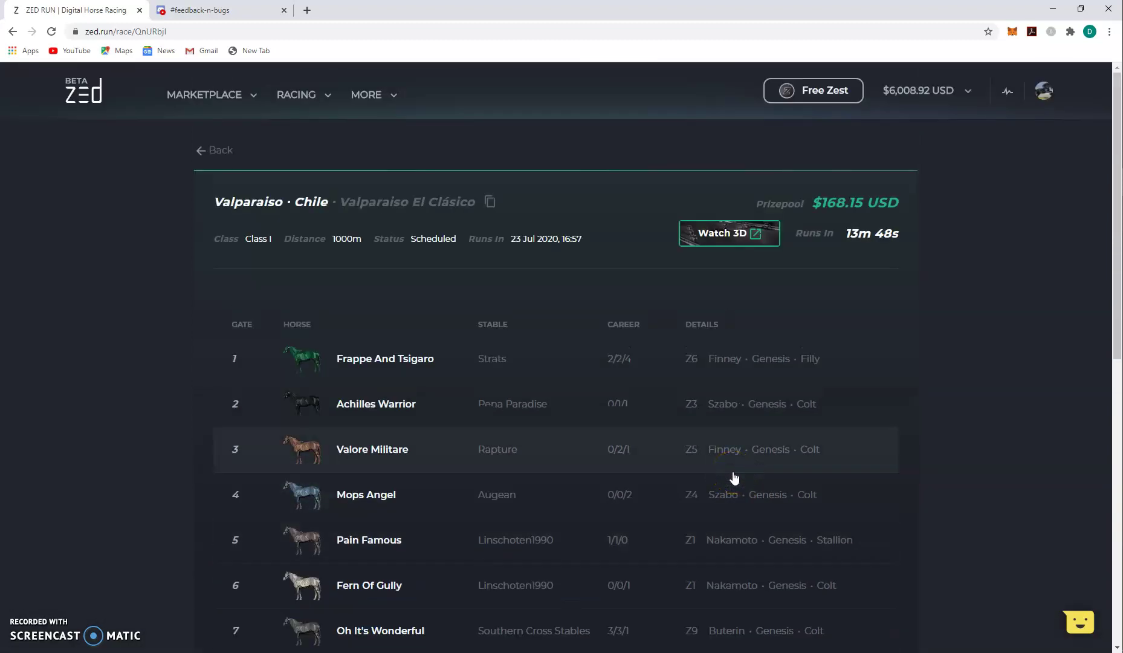